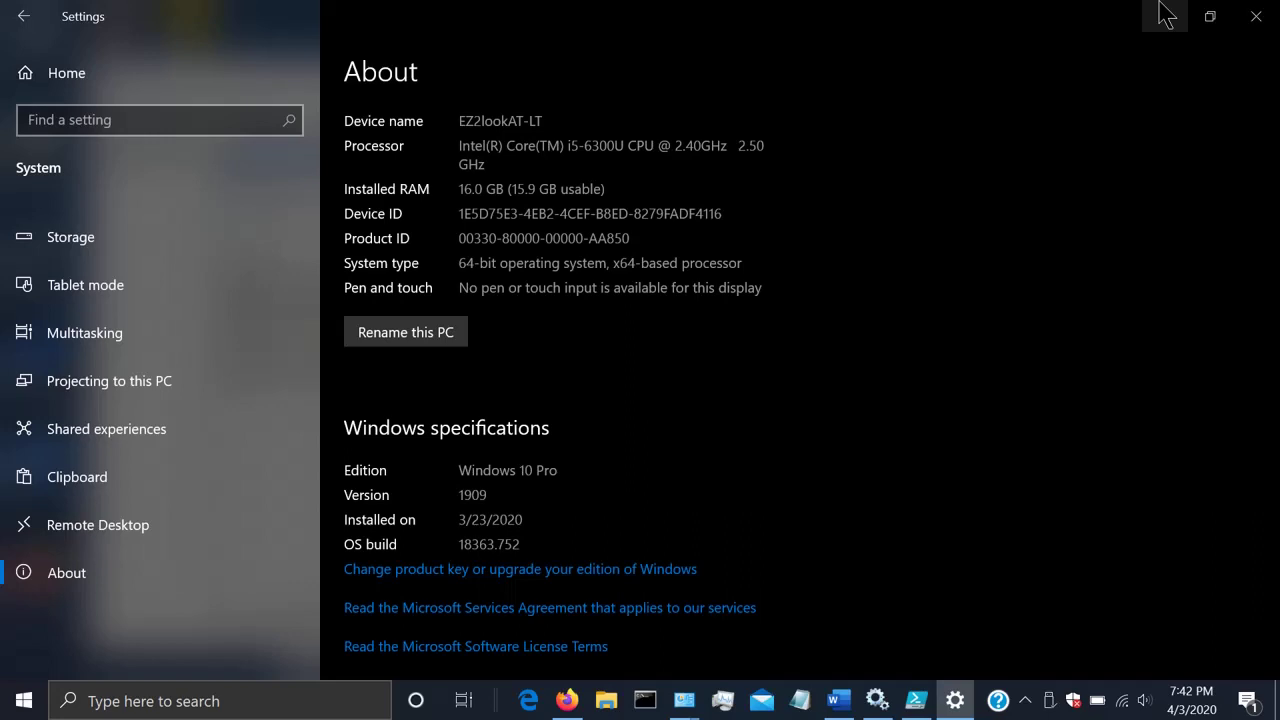
Minimize the Settings window after reviewing the Windows 10 Pro 1909 About details.
{"action": "left_click", "coordinate": [1165, 14]}
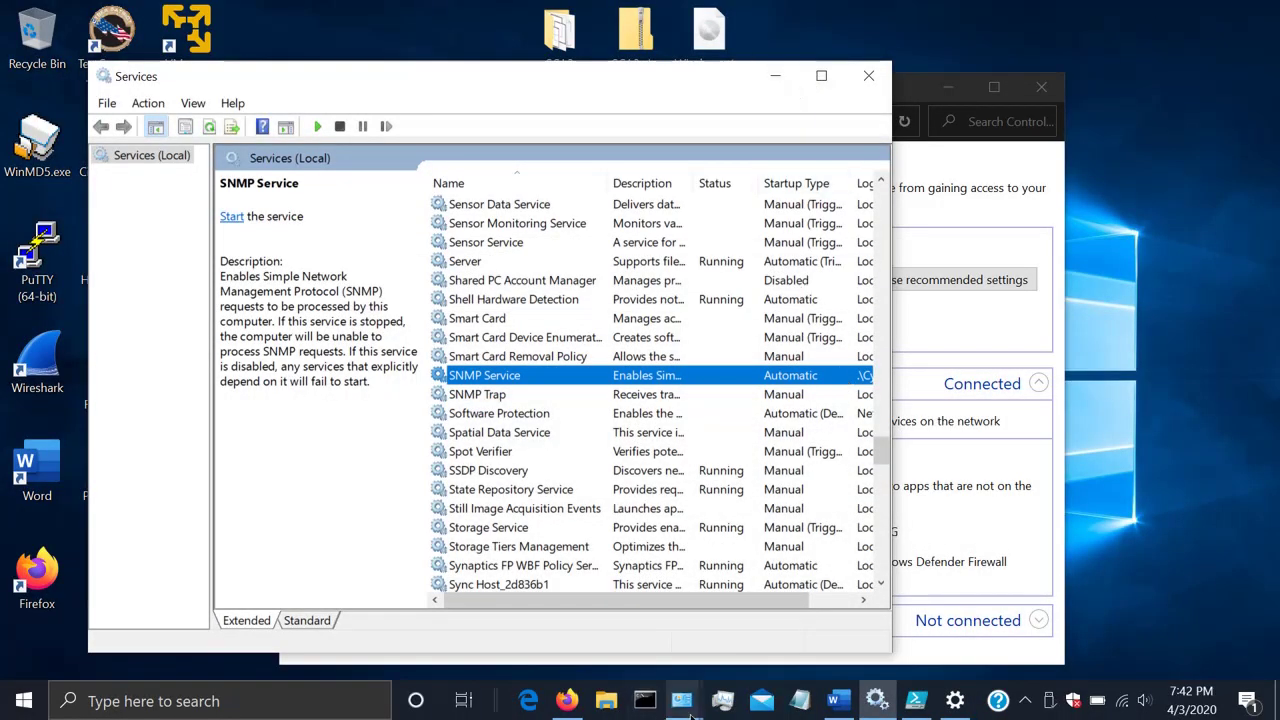
Scroll through Control Panel's optional Windows features list, close it with OK, and return to PowerShell ISE.
{"action": "mouse_move", "coordinate": [690, 712]}
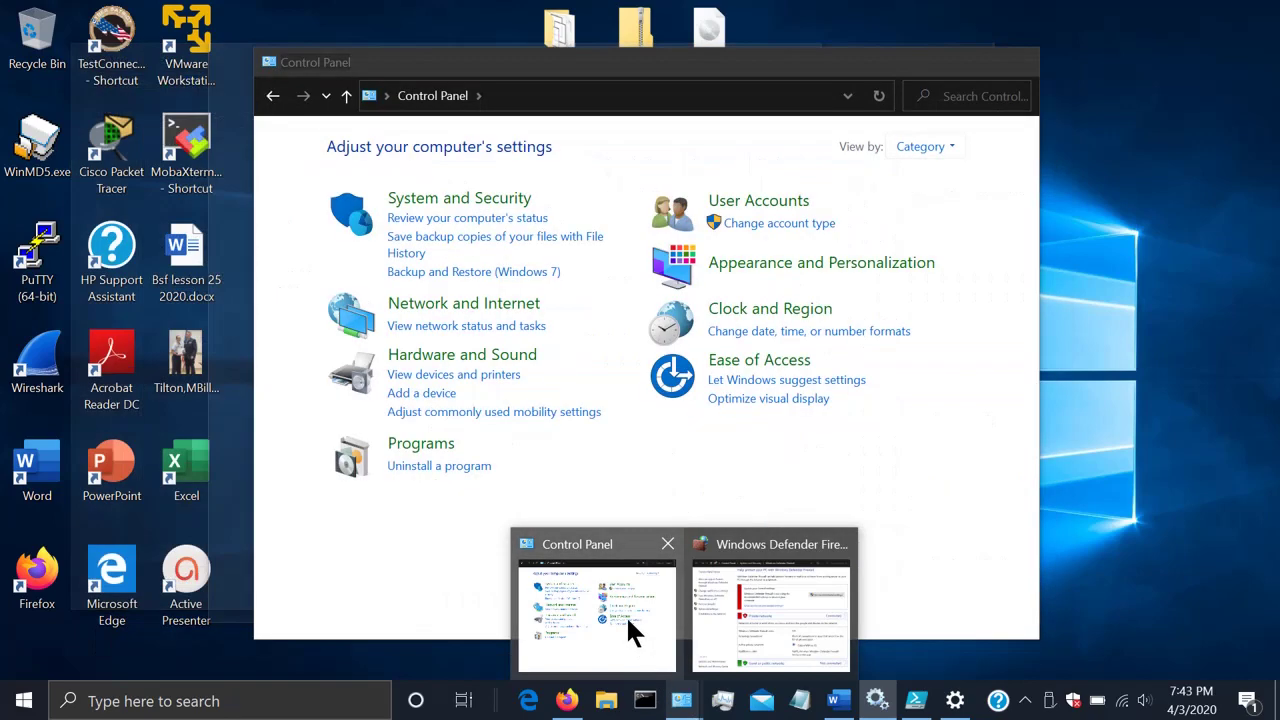
{"action": "left_click", "coordinate": [626, 615]}
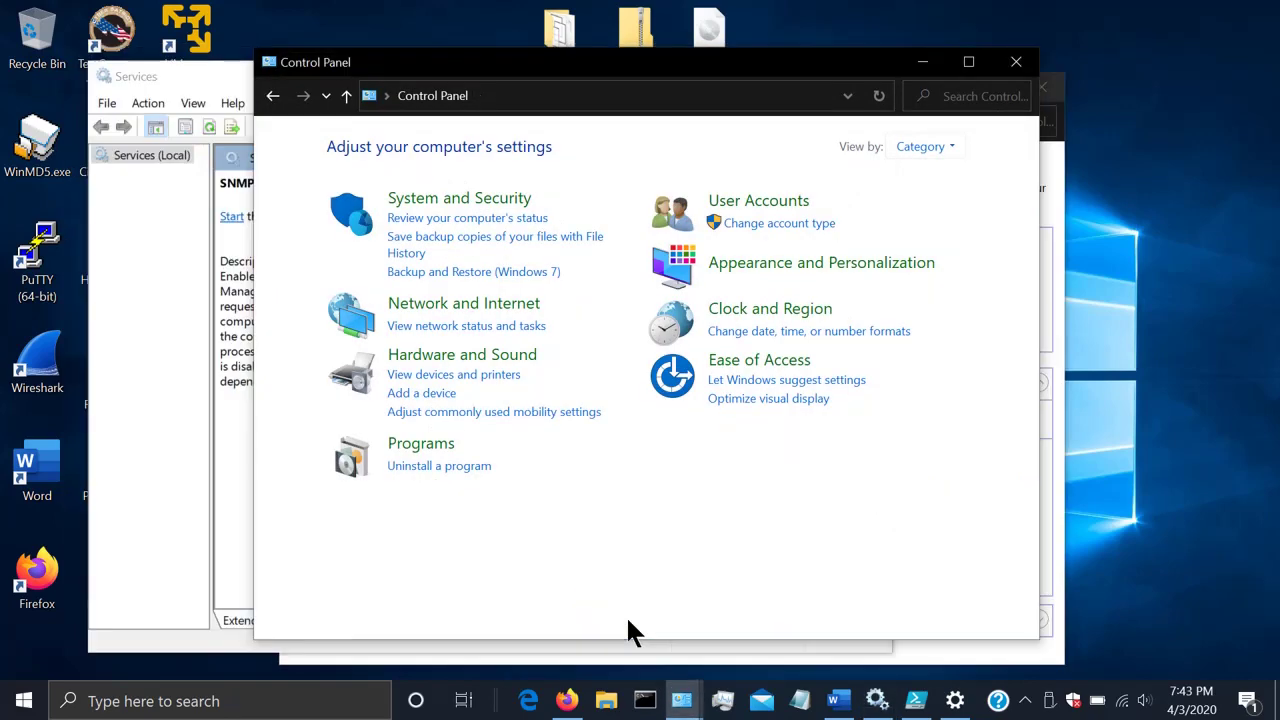
{"action": "left_click", "coordinate": [437, 450]}
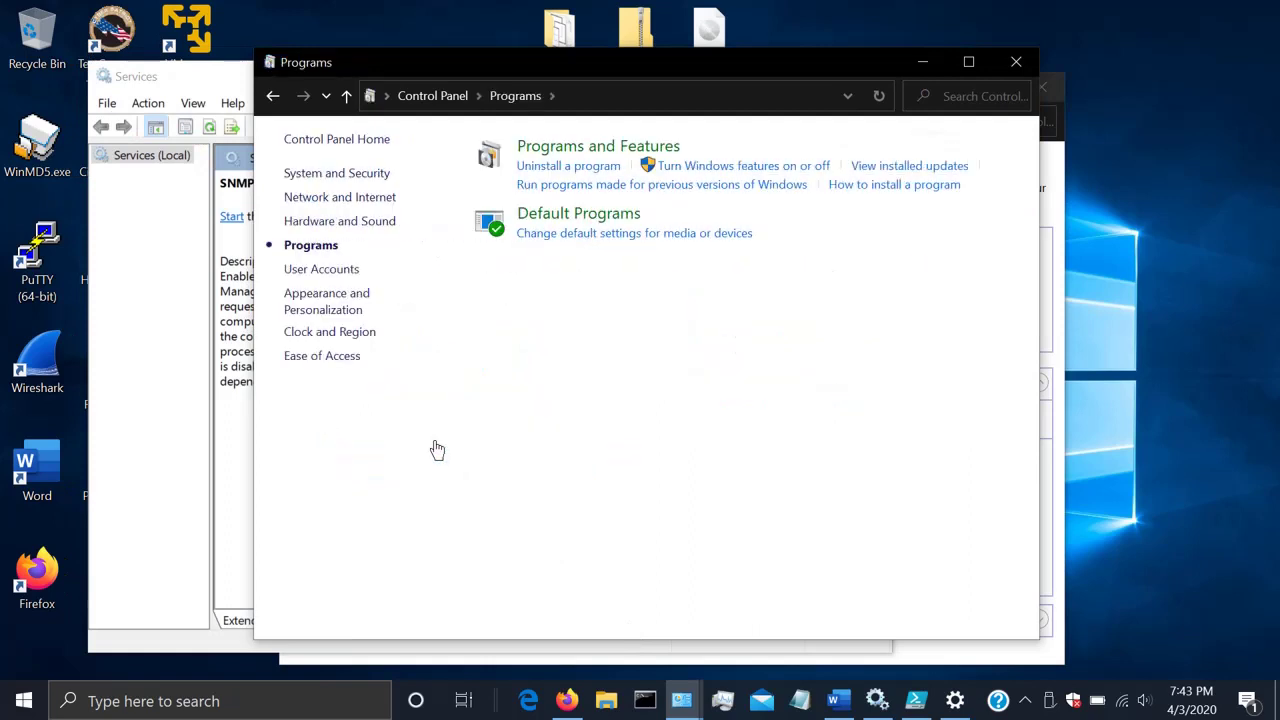
{"action": "left_click", "coordinate": [684, 170]}
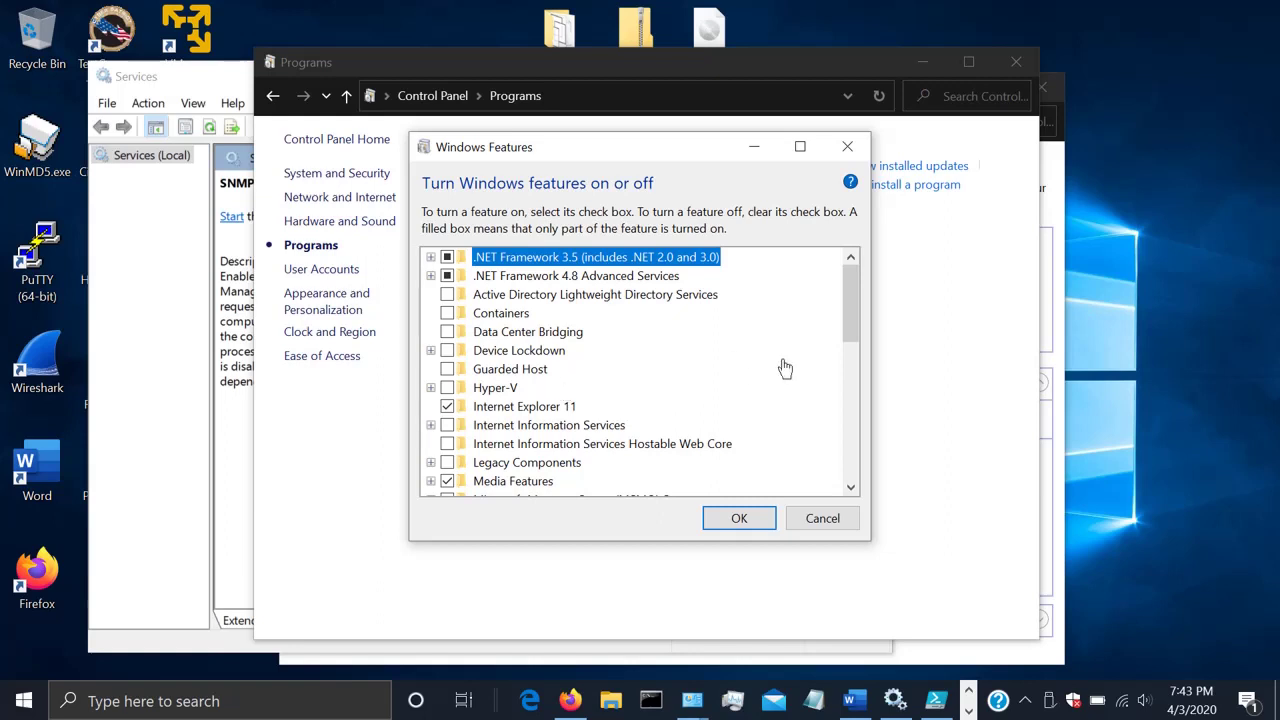
{"action": "left_click_drag", "start_coordinate": [849, 320], "coordinate": [845, 393]}
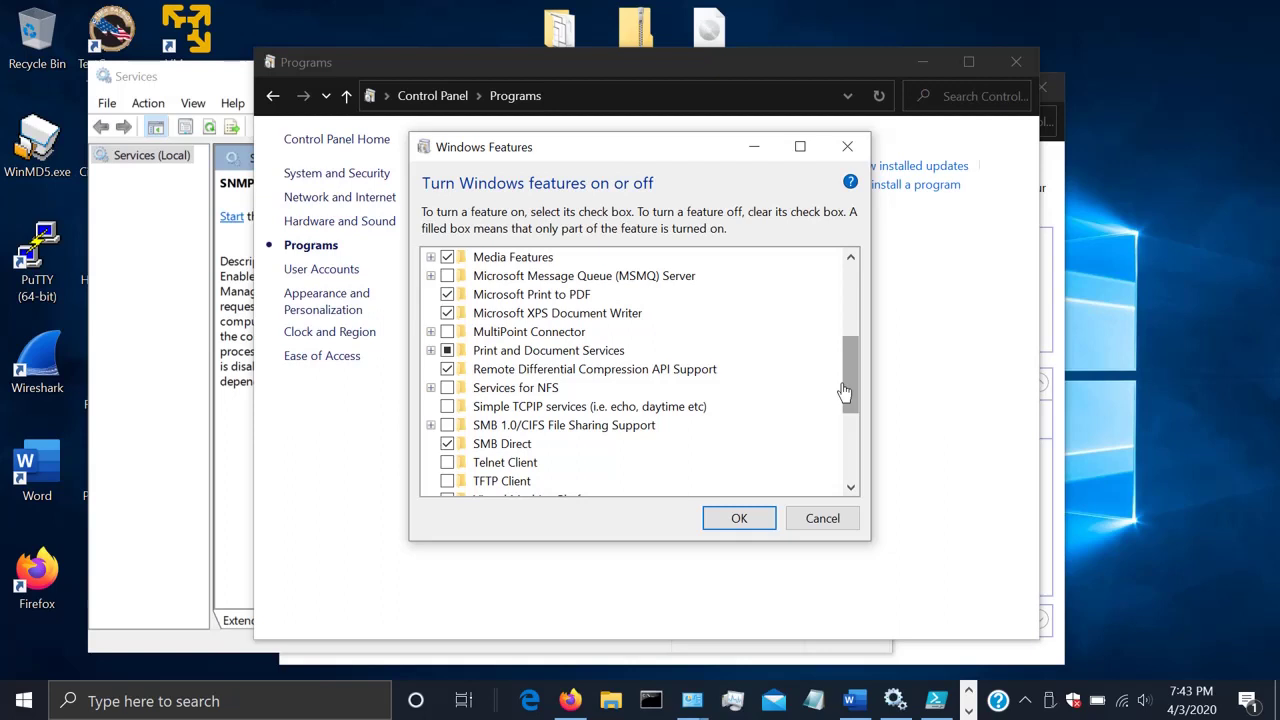
{"action": "left_click", "coordinate": [739, 518]}
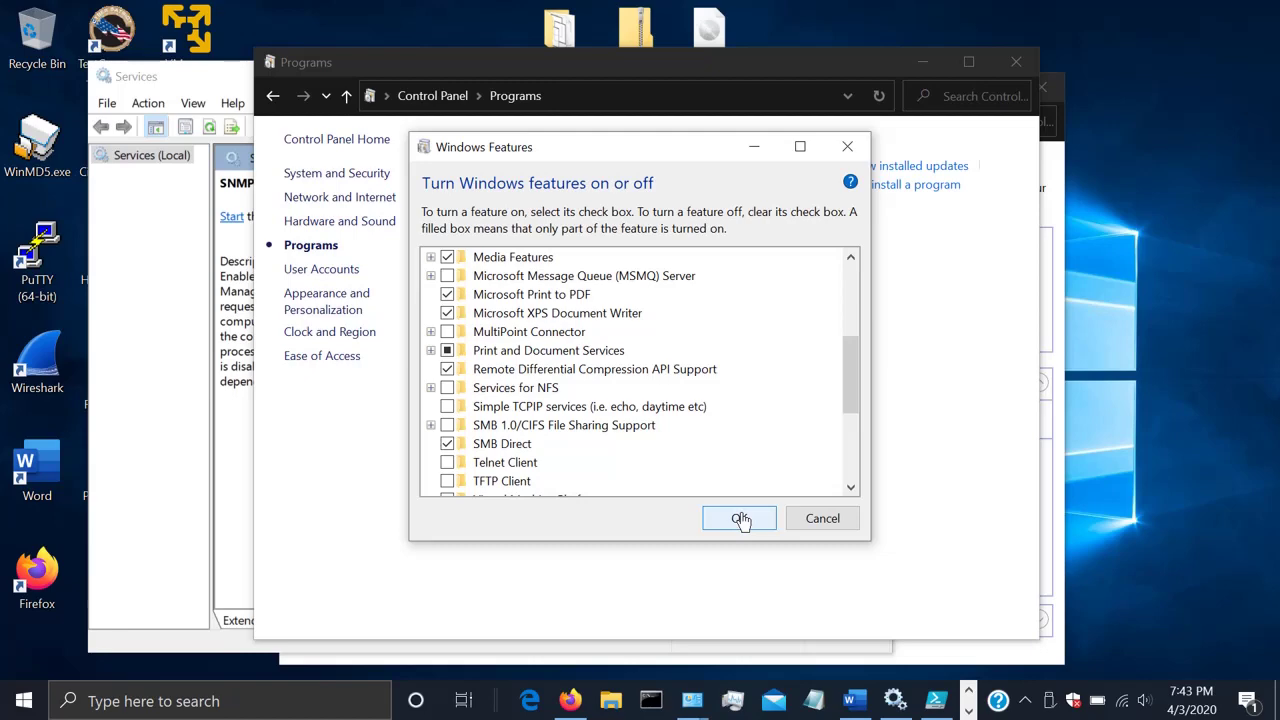
{"action": "left_click", "coordinate": [740, 518]}
{"action": "left_click", "coordinate": [917, 702]}
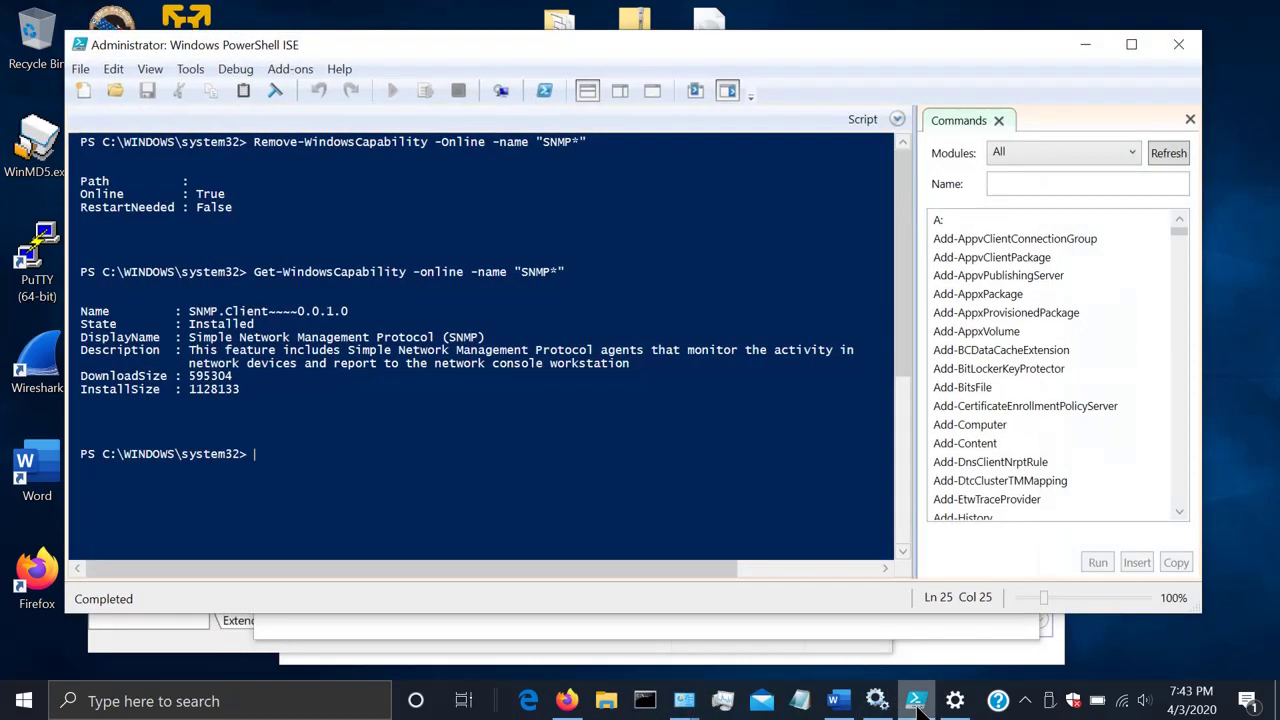
Run Get-WindowsCapability -Online -Name "SNMP*" and confirm SNMP.Client~~~~0.0.1.0 shows Installed.
{"action": "scroll", "coordinate": [262, 465], "scroll_direction": "down", "scroll_amount": 3}
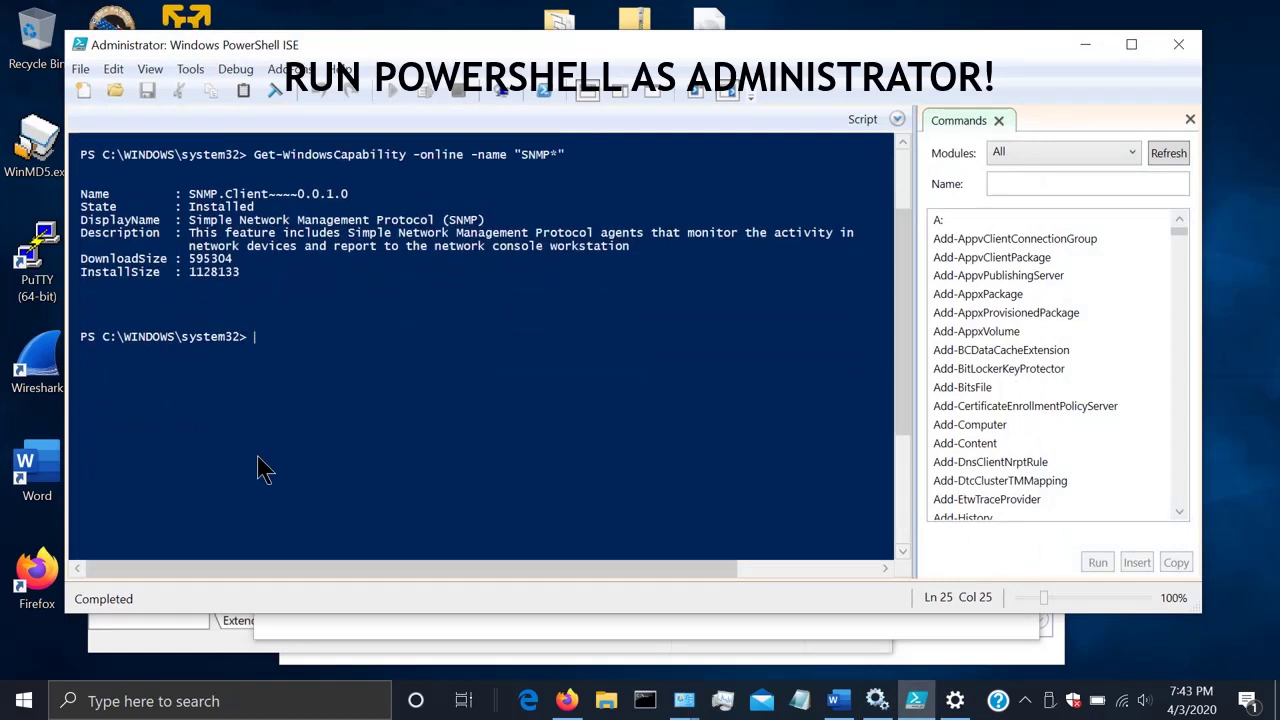
{"action": "scroll", "coordinate": [262, 467], "scroll_direction": "down", "scroll_amount": 5}
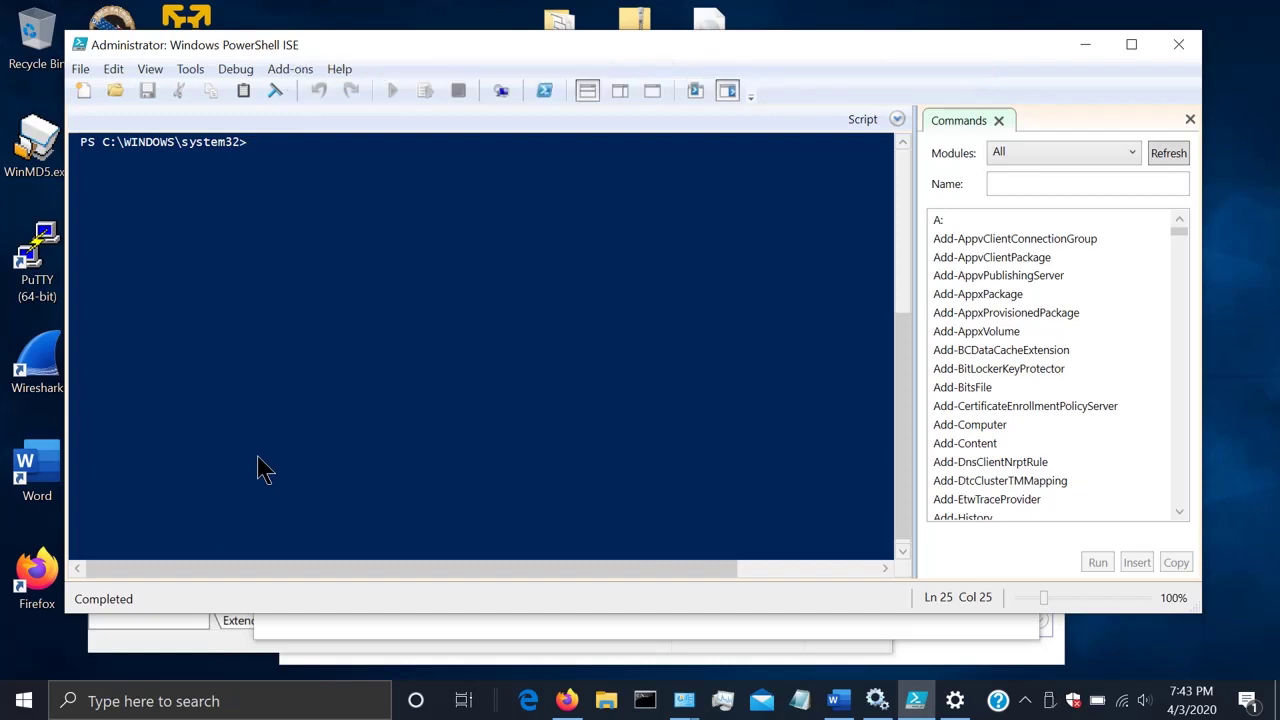
{"action": "type", "text": "get-"}
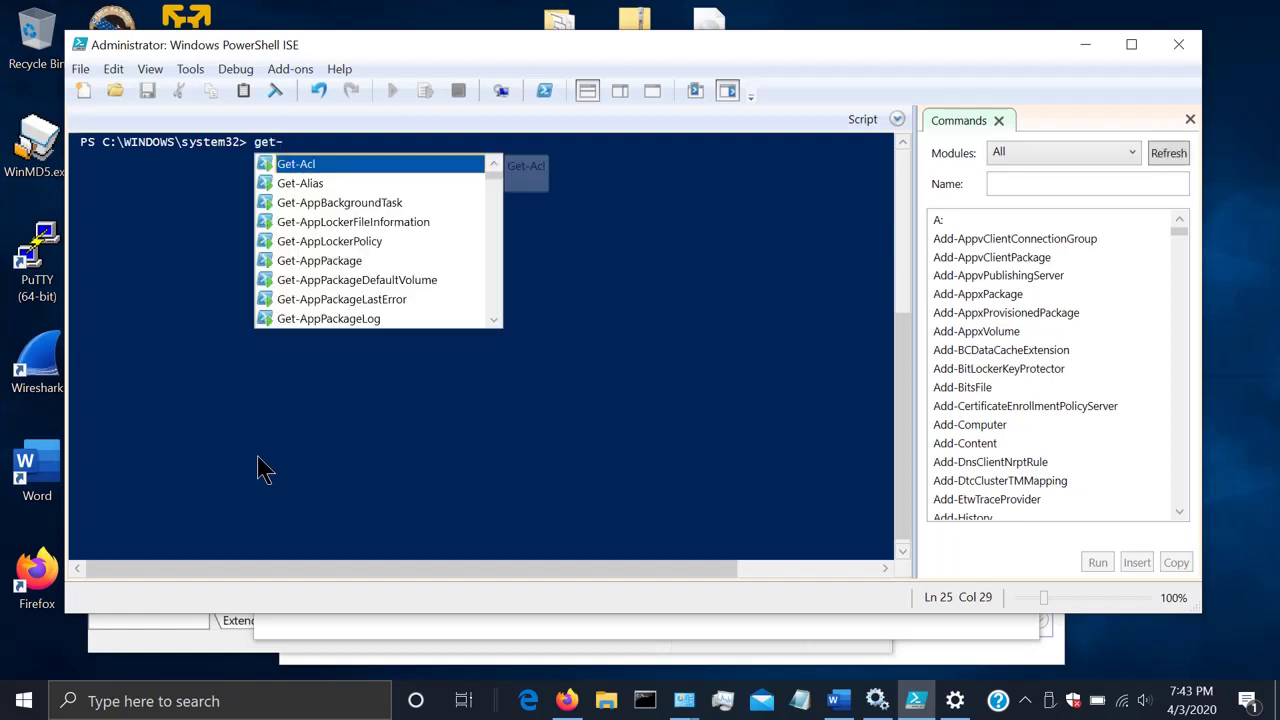
{"action": "type", "text": "w"}
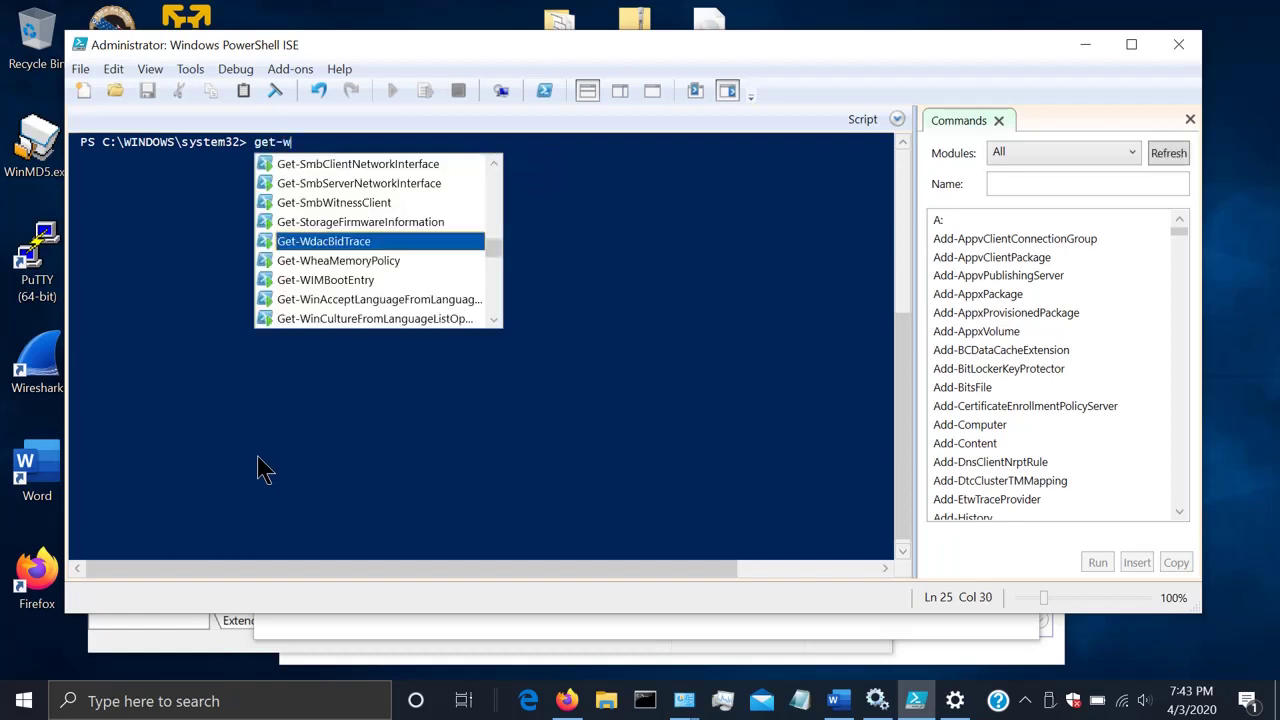
{"action": "type", "text": "indows"}
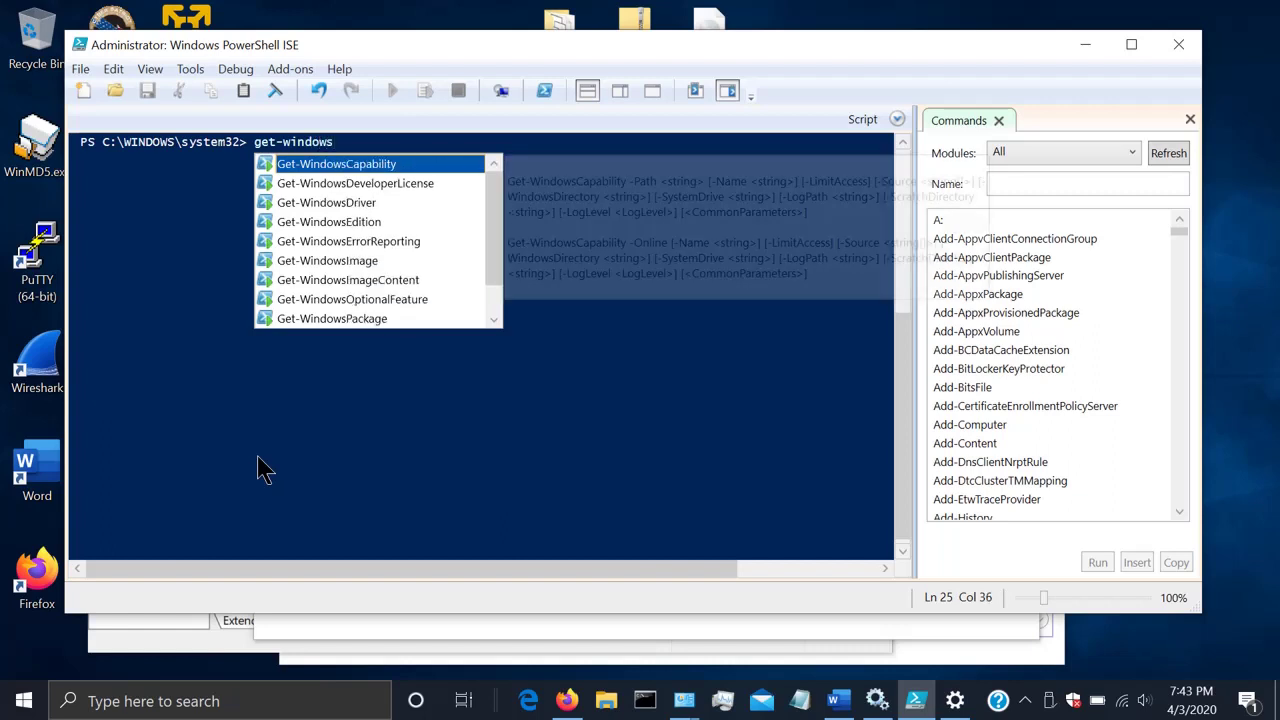
{"action": "key", "text": "Tab"}
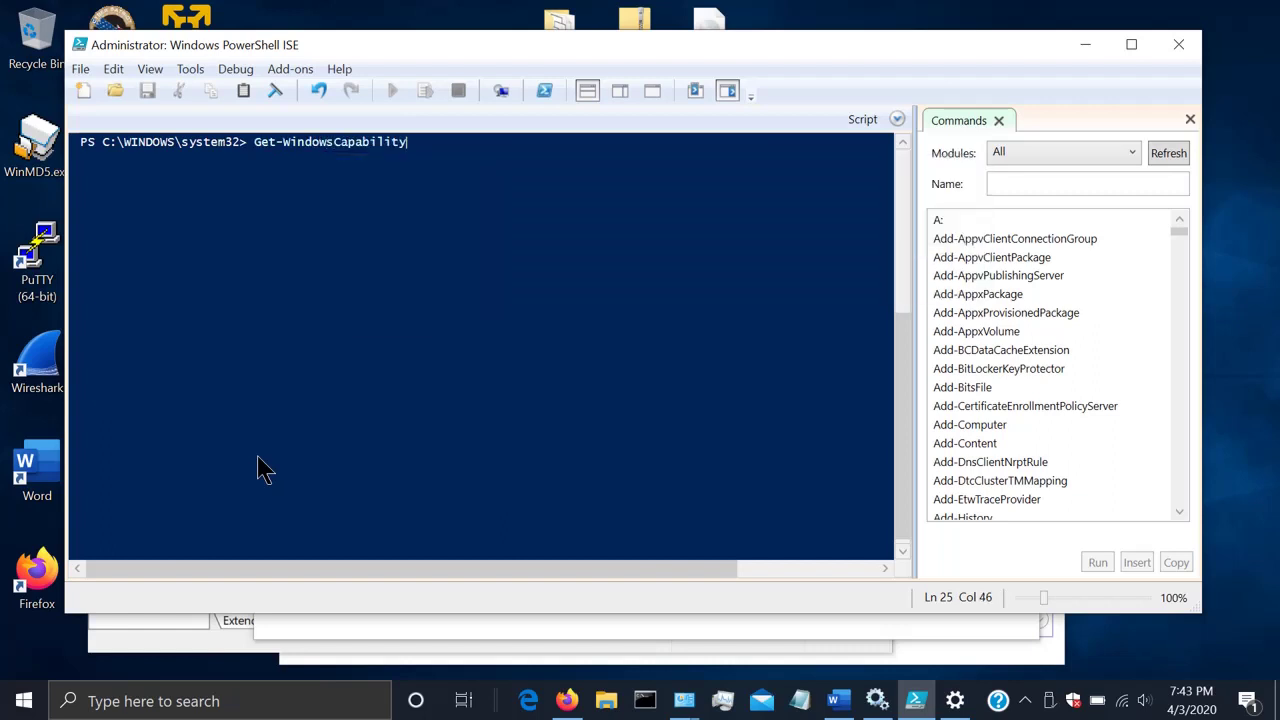
{"action": "type", "text": "-onl"}
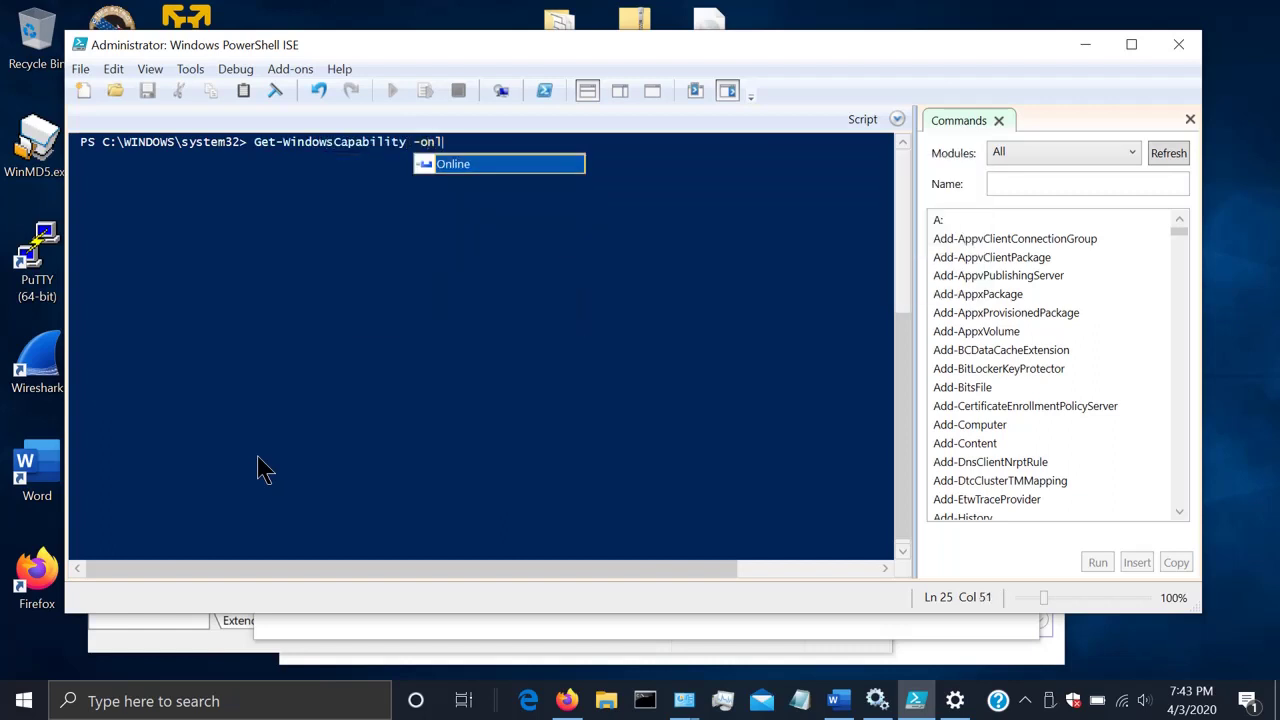
{"action": "key", "text": "Tab"}
{"action": "type", "text": "-"}
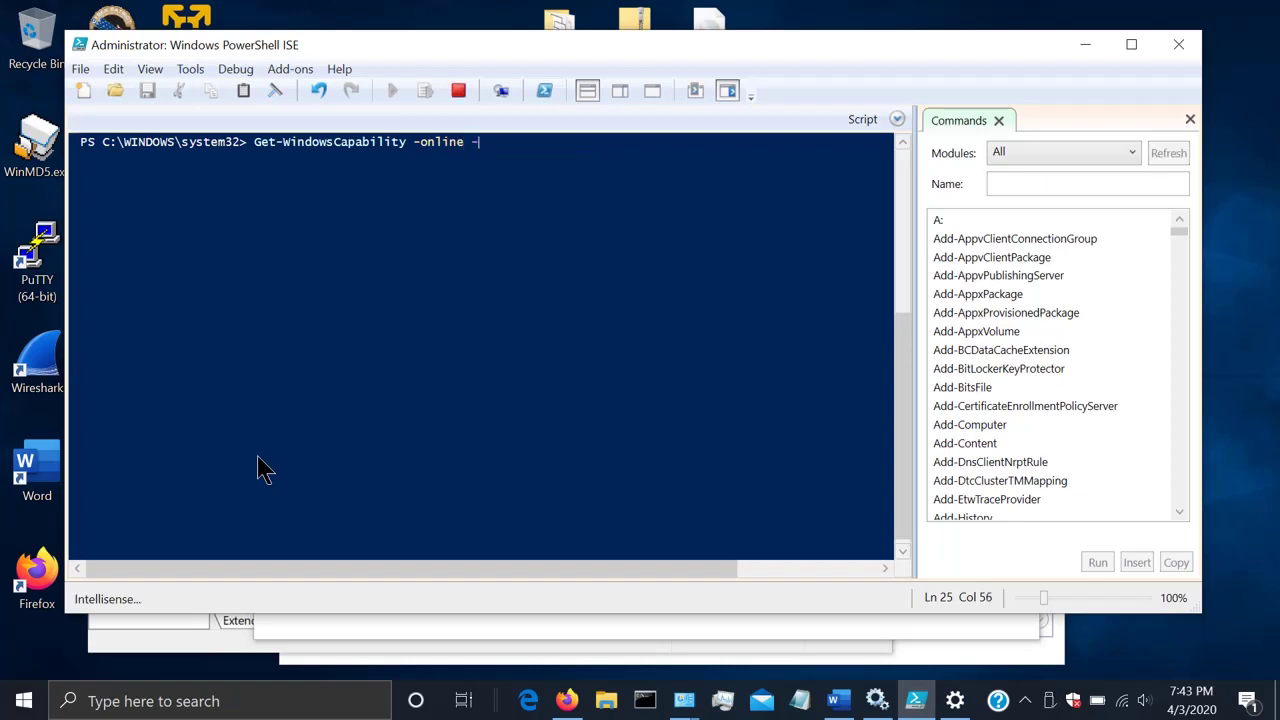
{"action": "type", "text": "name \""}
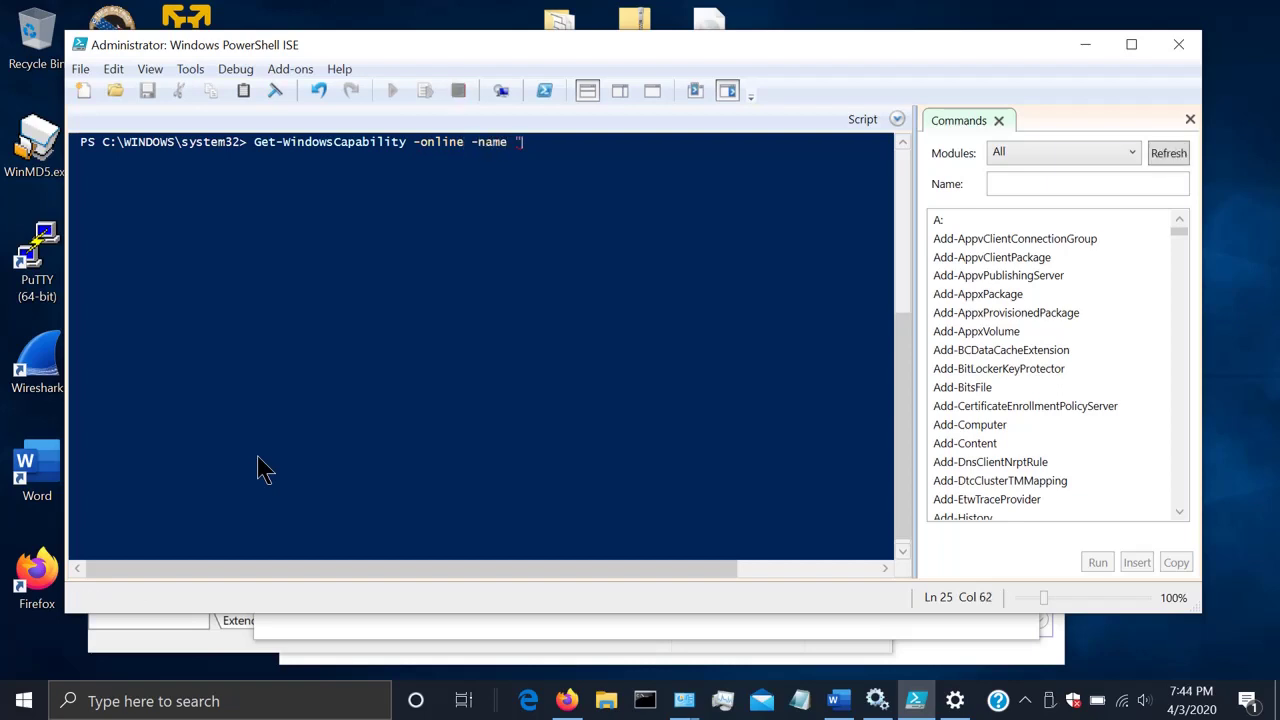
{"action": "type", "text": "SNMP*\""}
{"action": "key", "text": "Return"}
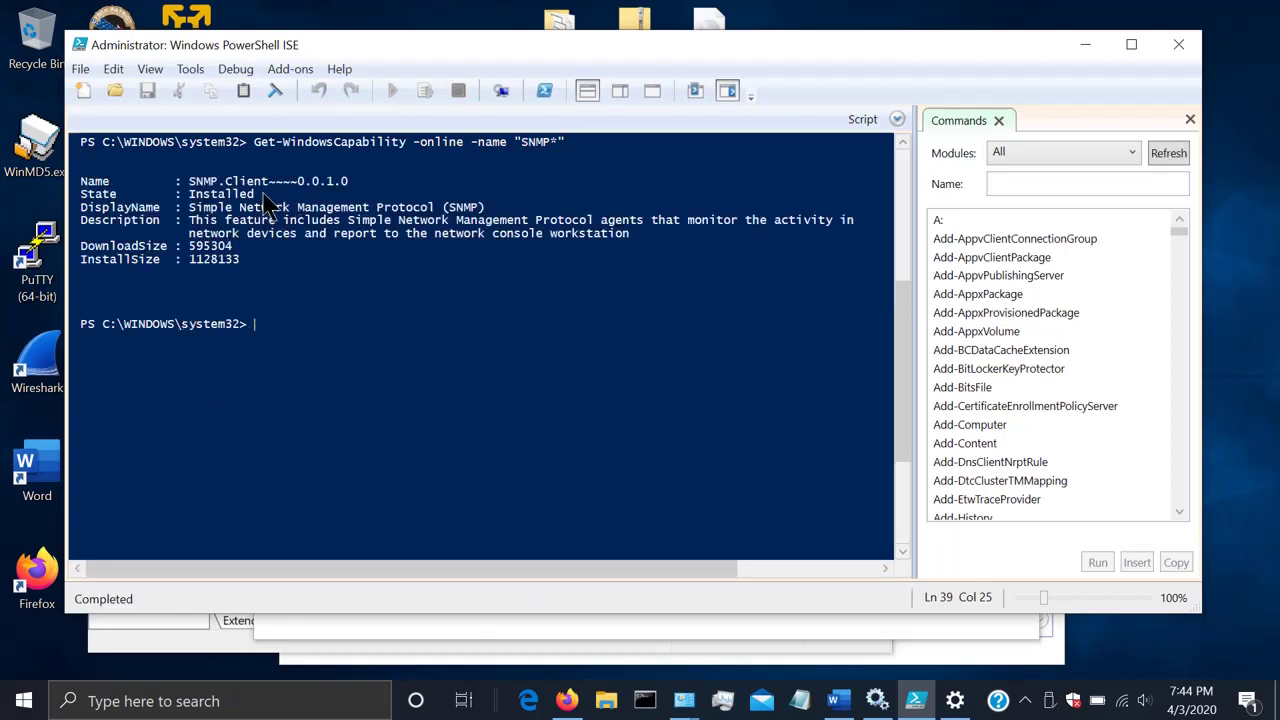
{"action": "left_click_drag", "start_coordinate": [259, 196], "coordinate": [189, 197]}
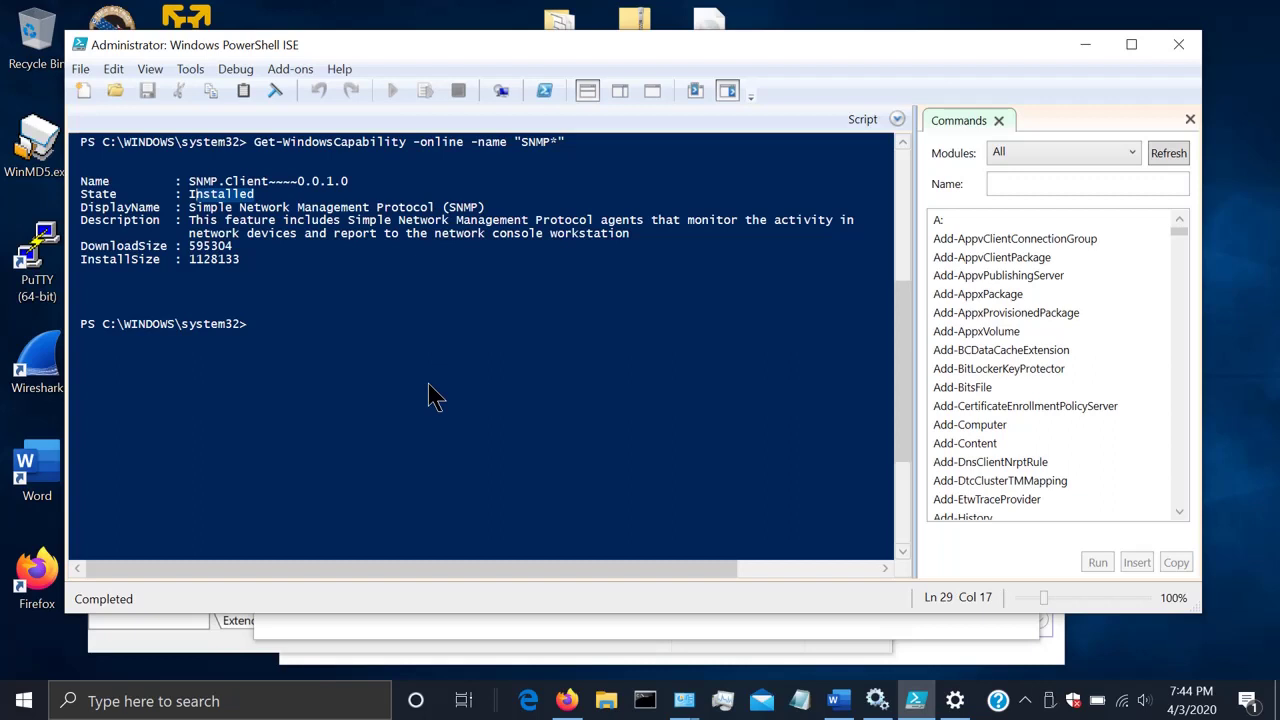
{"action": "left_click", "coordinate": [356, 332]}
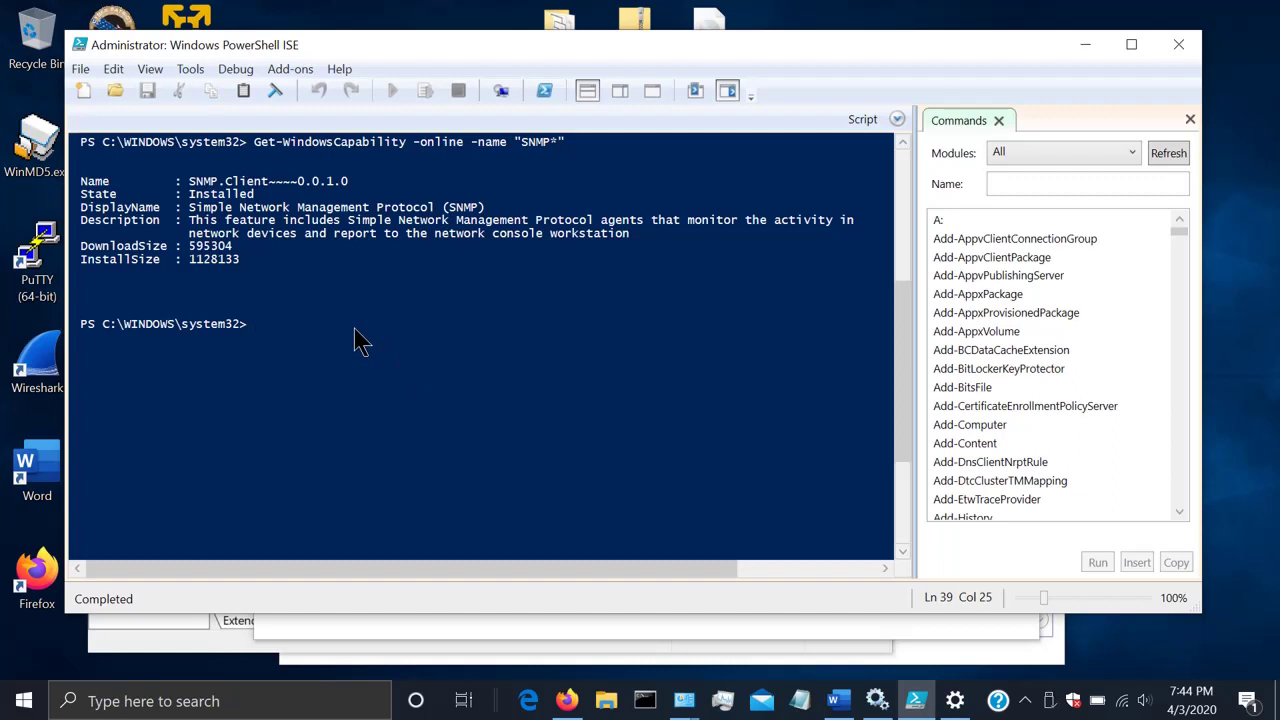
Run Add-WindowsCapability -Online -Name "SNMP.Client~~~~0.0.1.0" and note RestartNeeded is False.
{"action": "type", "text": "add-"}
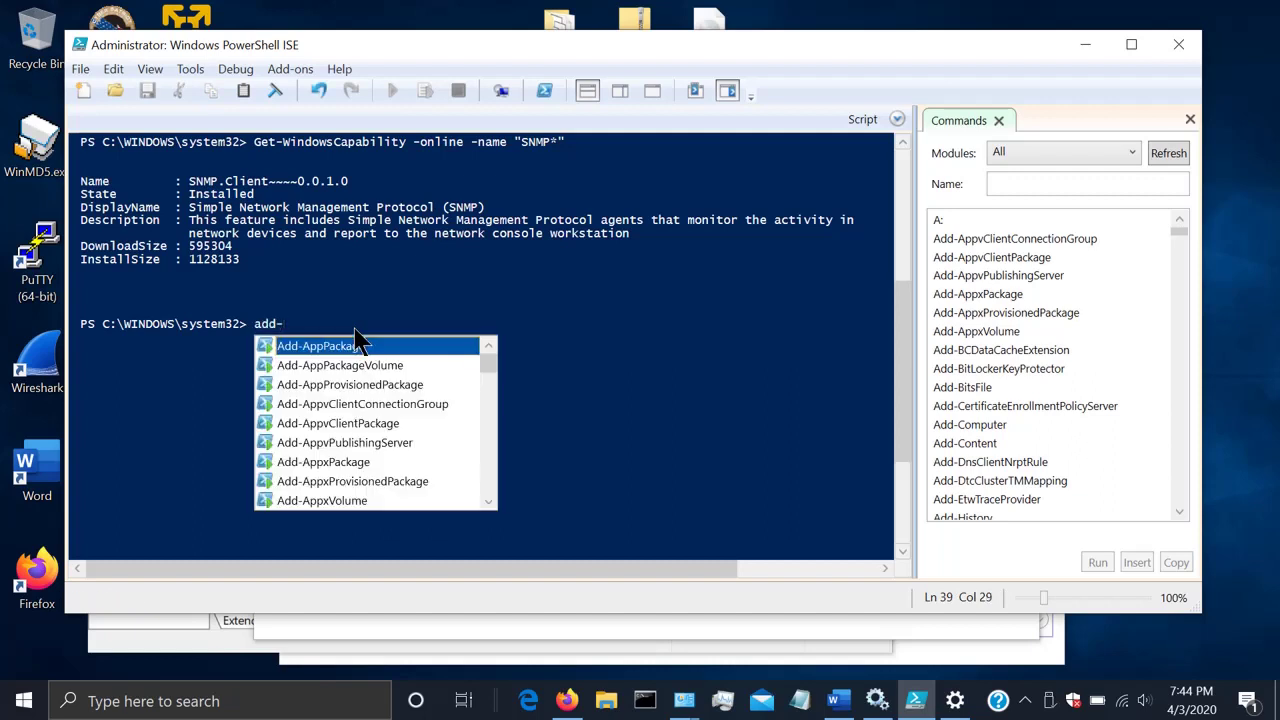
{"action": "type", "text": "wind"}
{"action": "key", "text": "Tab"}
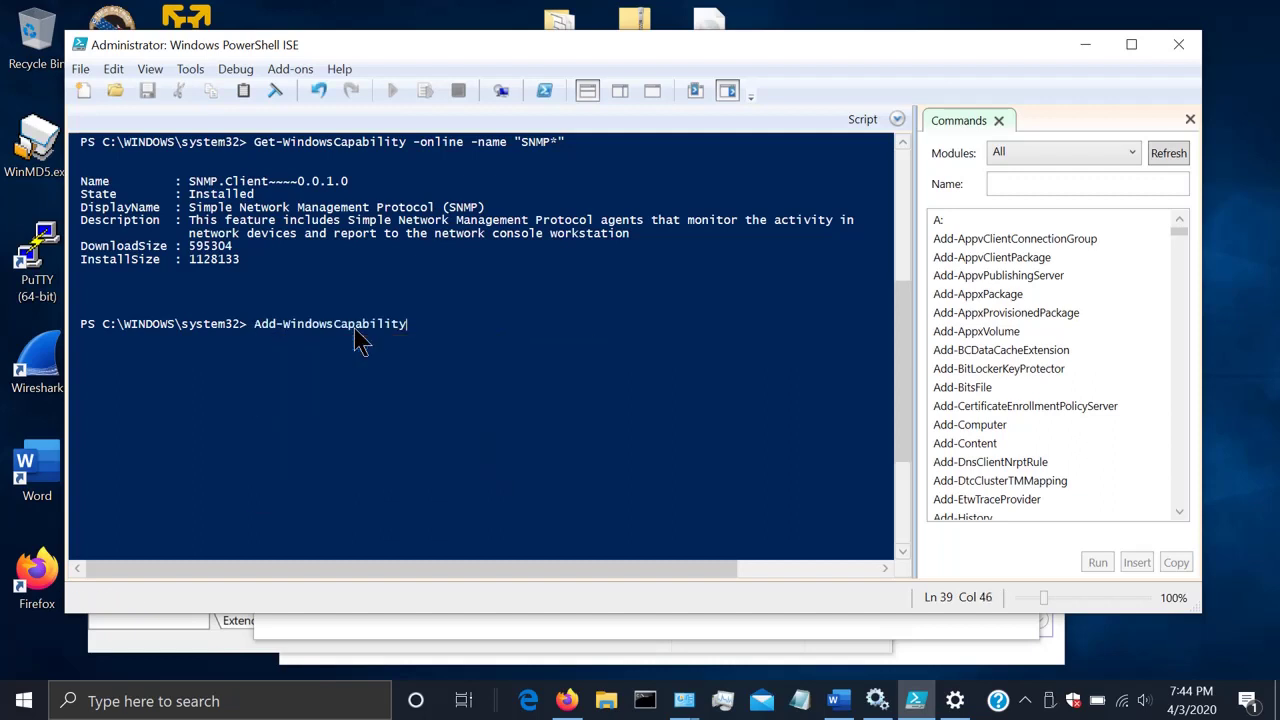
{"action": "type", "text": "-"}
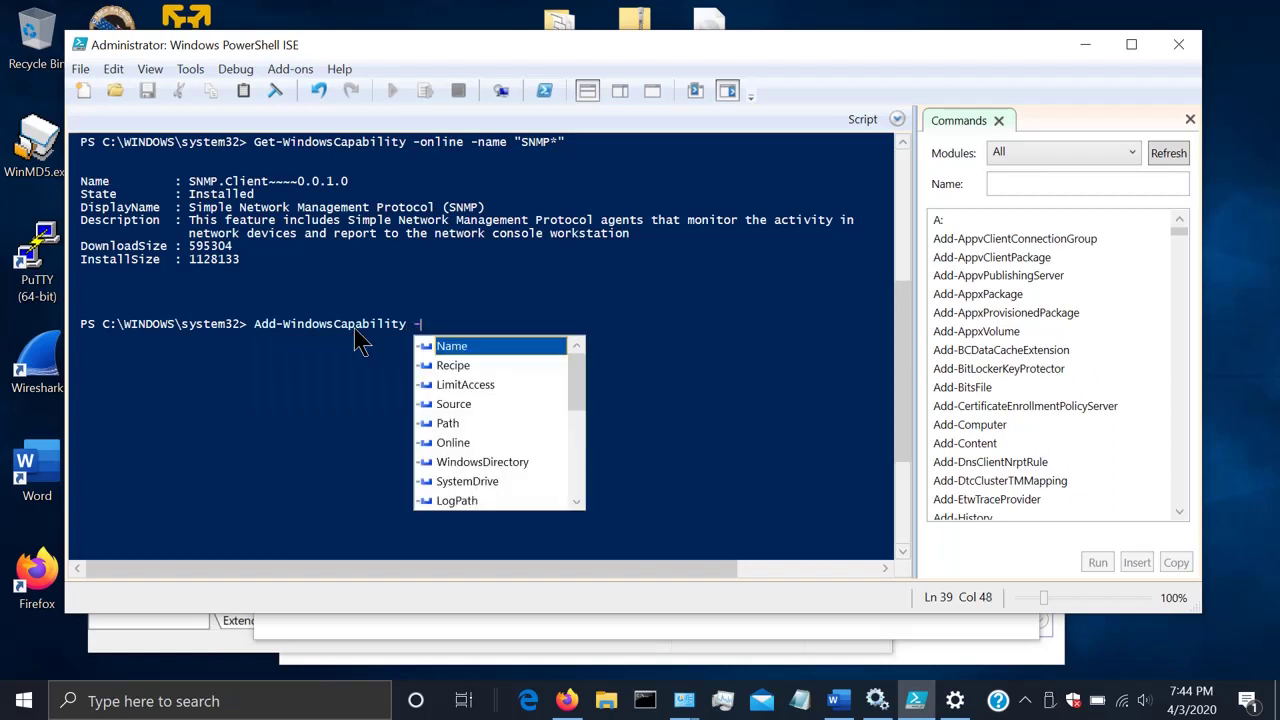
{"action": "type", "text": "online "}
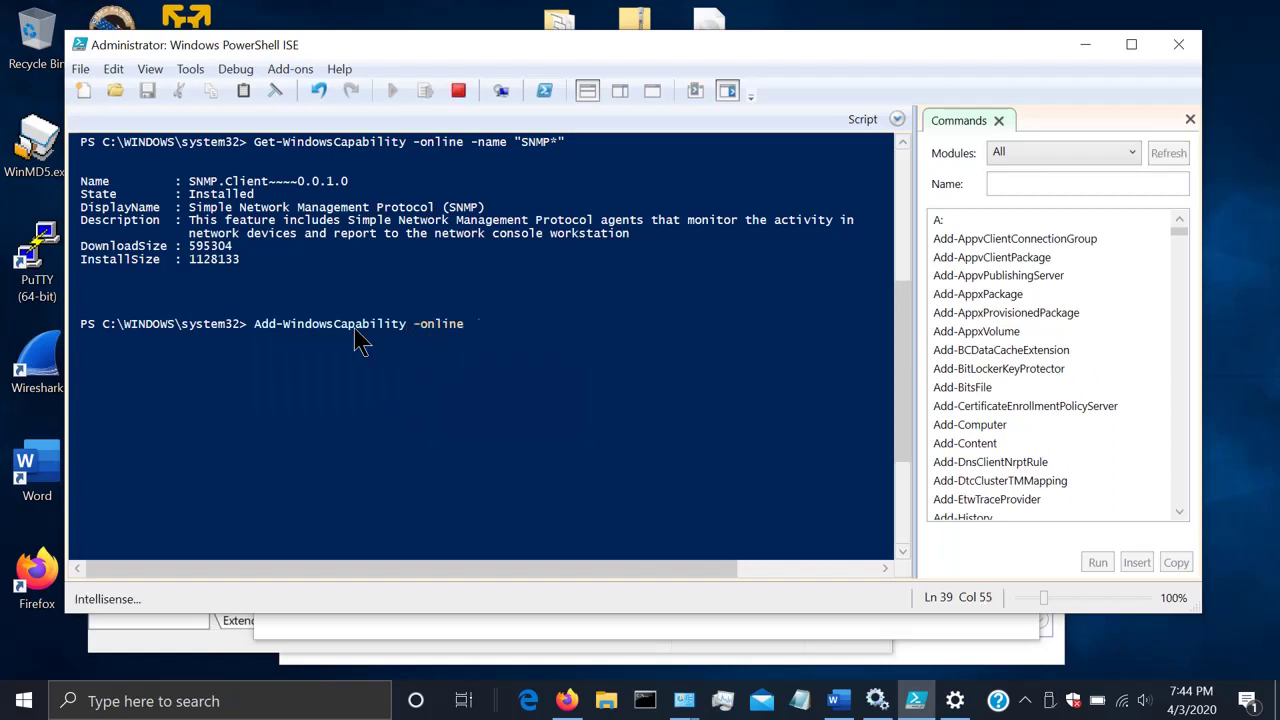
{"action": "type", "text": "-name"}
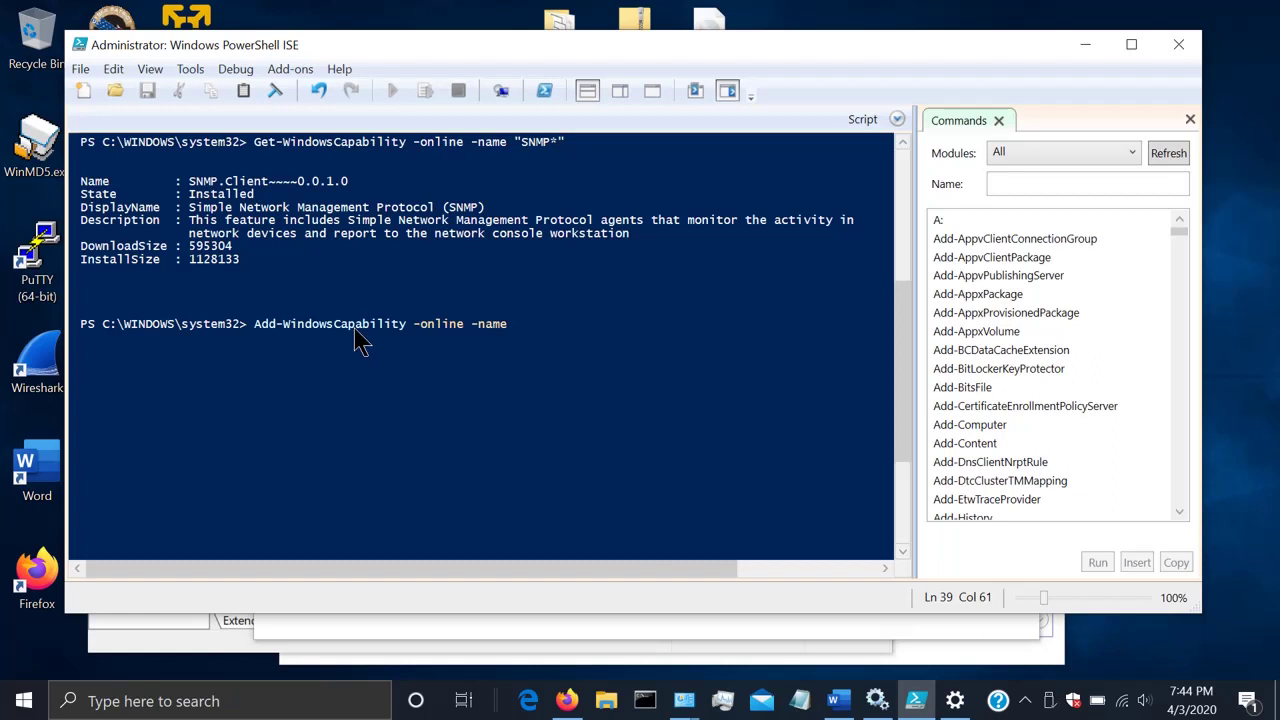
{"action": "type", "text": "\""}
{"action": "left_click_drag", "start_coordinate": [349, 186], "coordinate": [190, 188]}
{"action": "key", "text": "ctrl+c"}
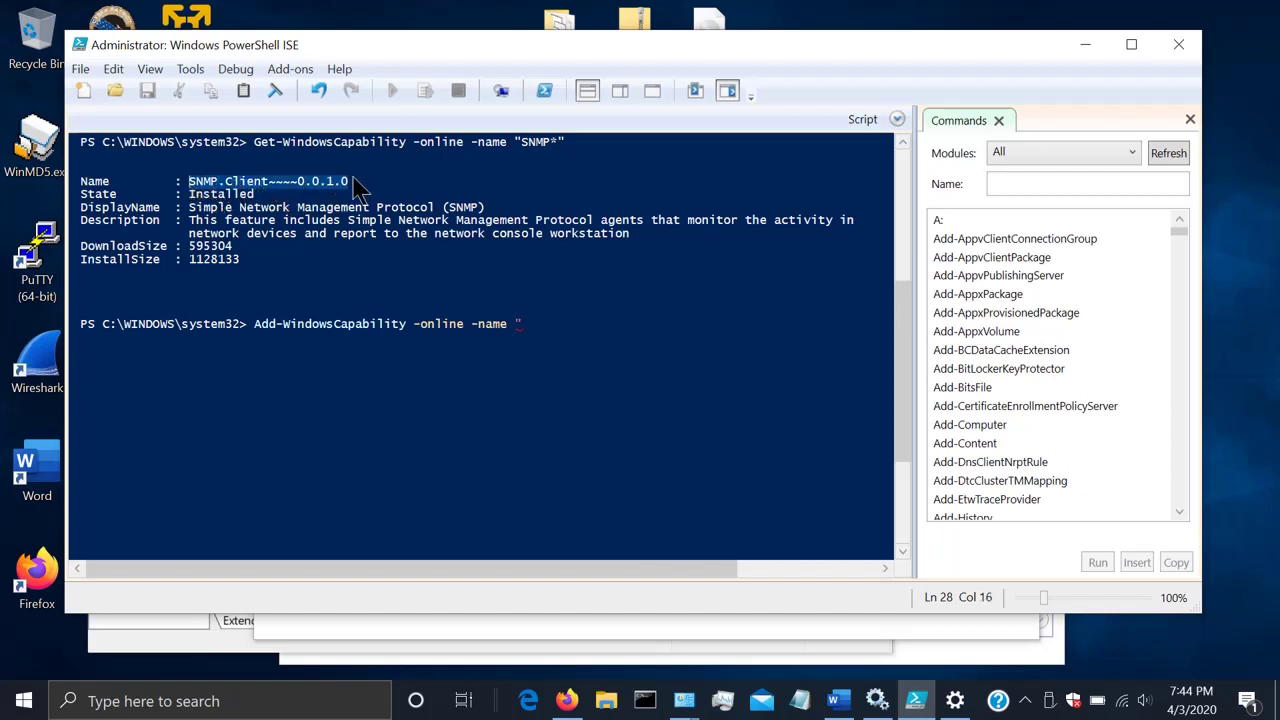
{"action": "left_click", "coordinate": [530, 330]}
{"action": "key", "text": "ctrl+v"}
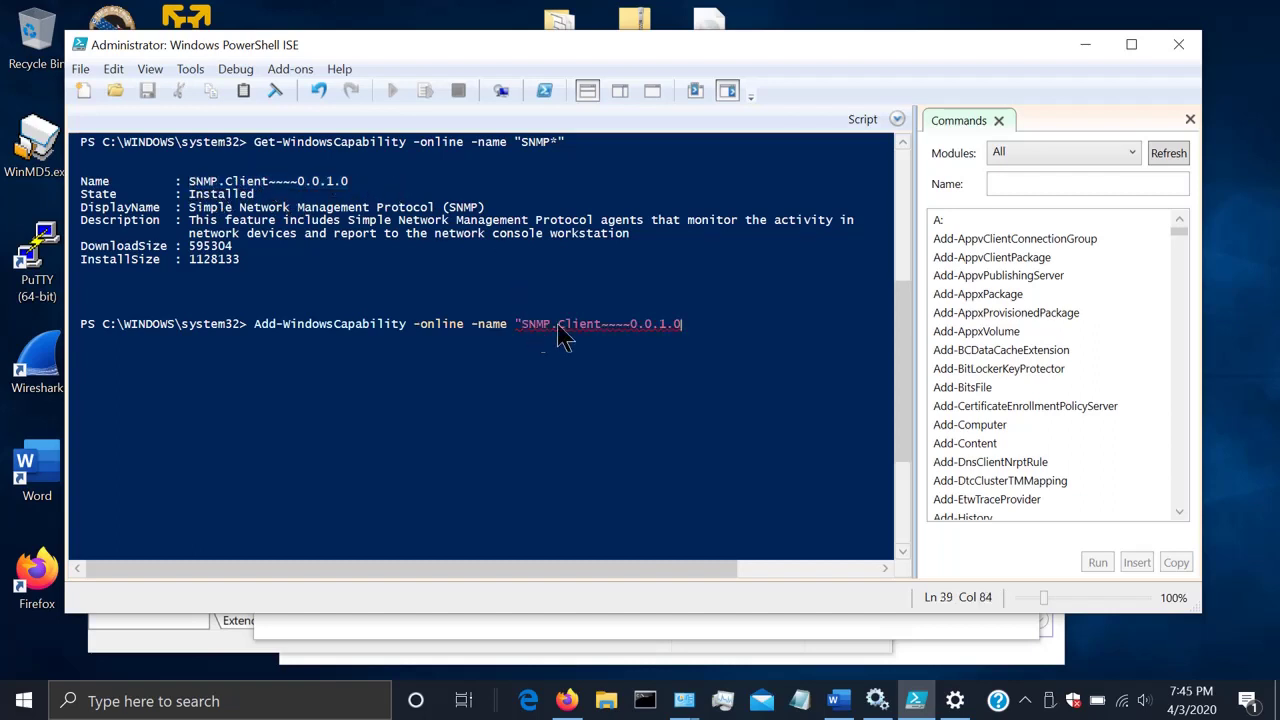
{"action": "type", "text": "\""}
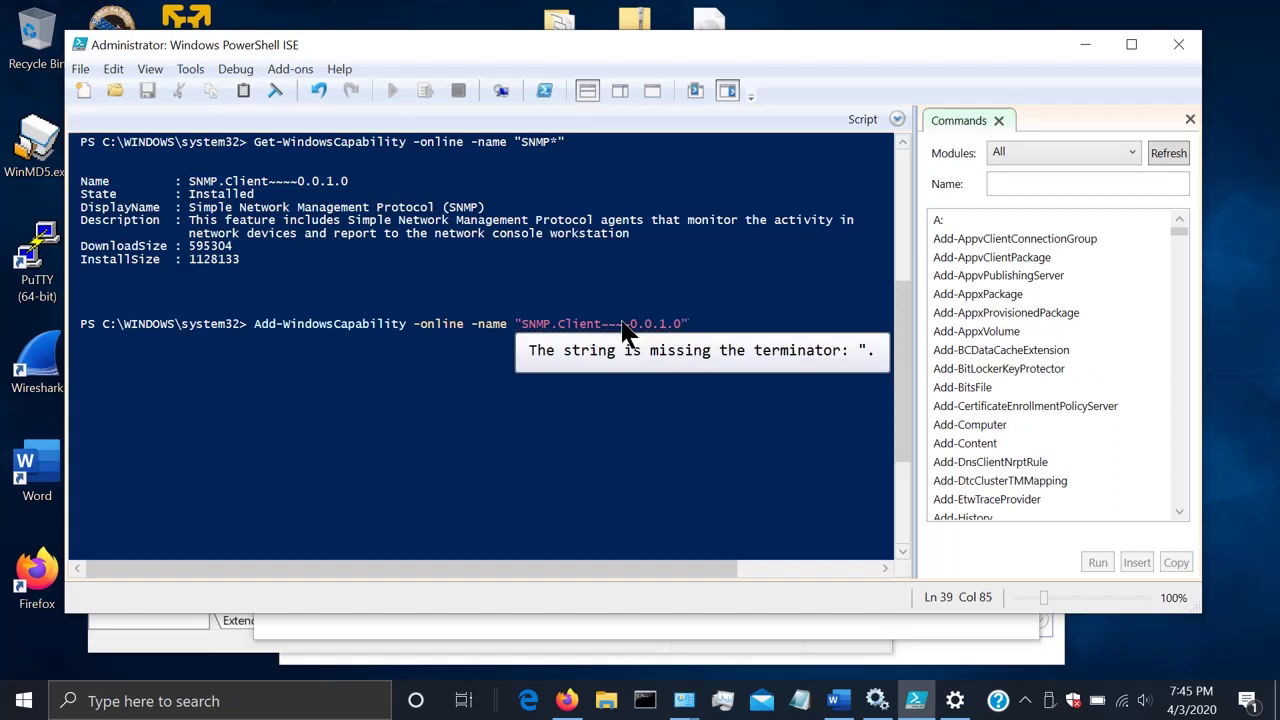
{"action": "key", "text": "Return"}
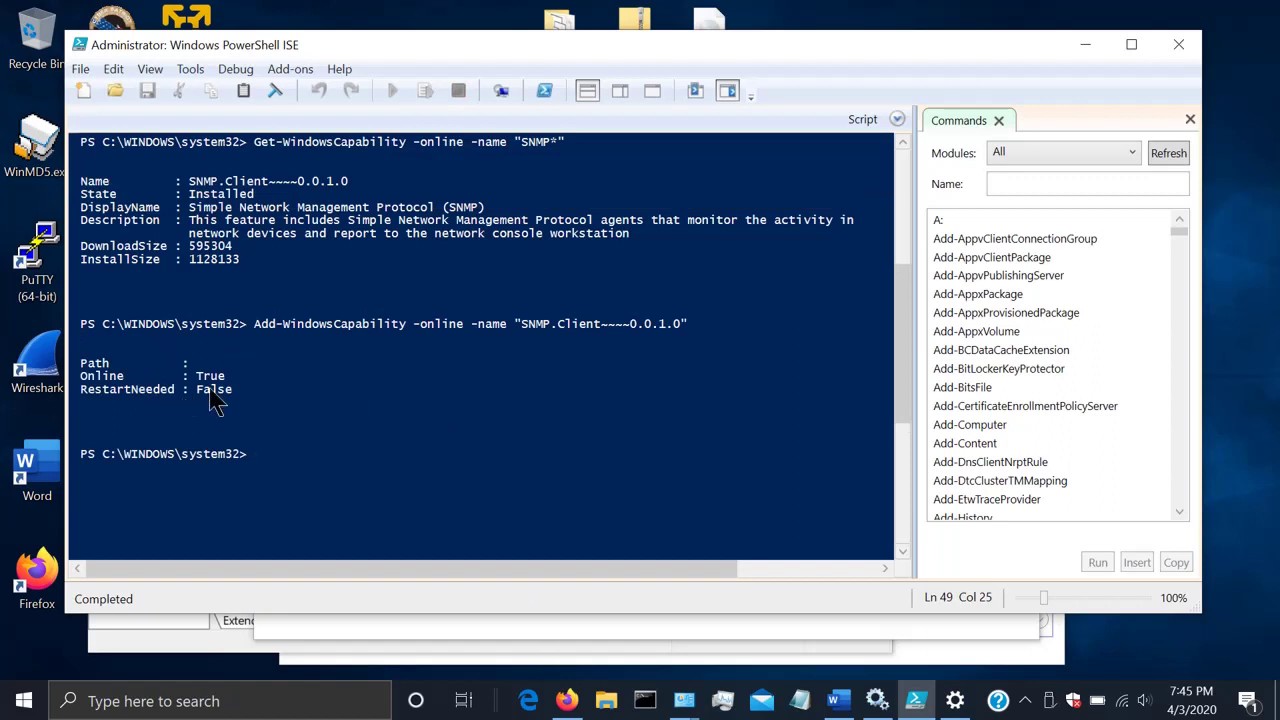
{"action": "left_click_drag", "start_coordinate": [232, 389], "coordinate": [80, 380]}
{"action": "left_click", "coordinate": [278, 472]}
Re-run the SNMP capability query and confirm SNMP.Client still reports Installed.
{"action": "key", "text": "Up"}
{"action": "key", "text": "Up"}
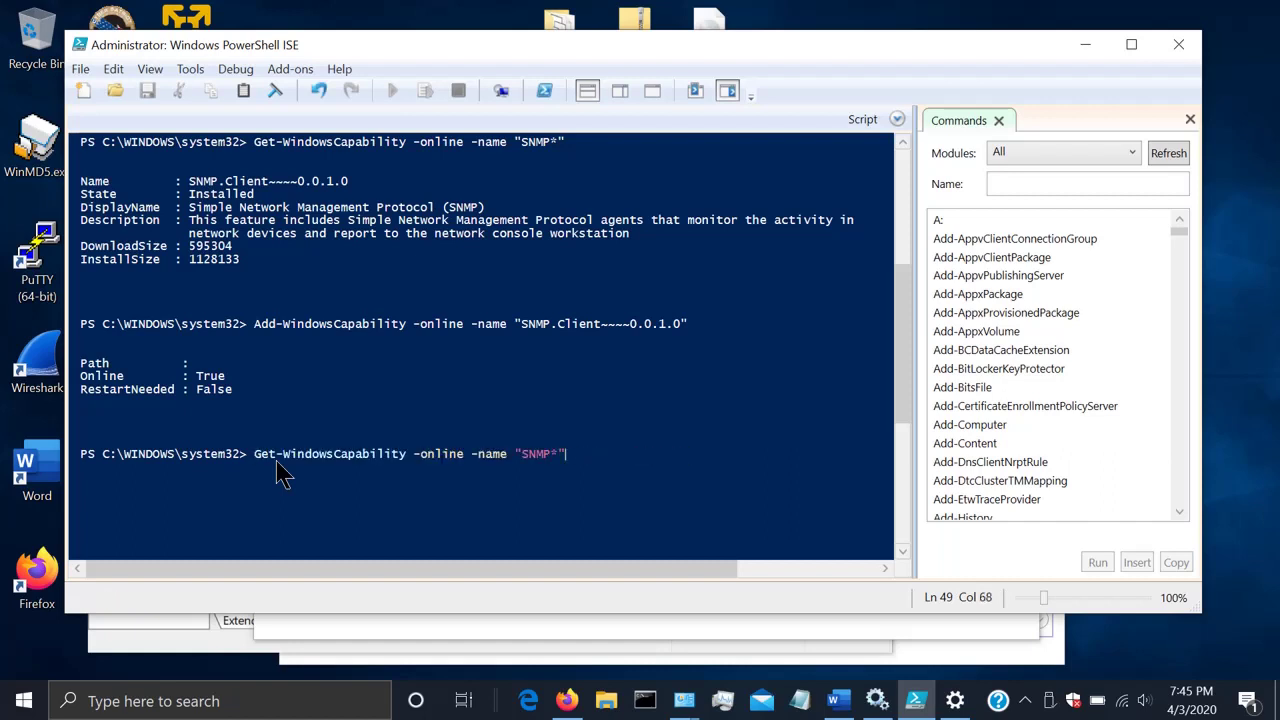
{"action": "key", "text": "Return"}
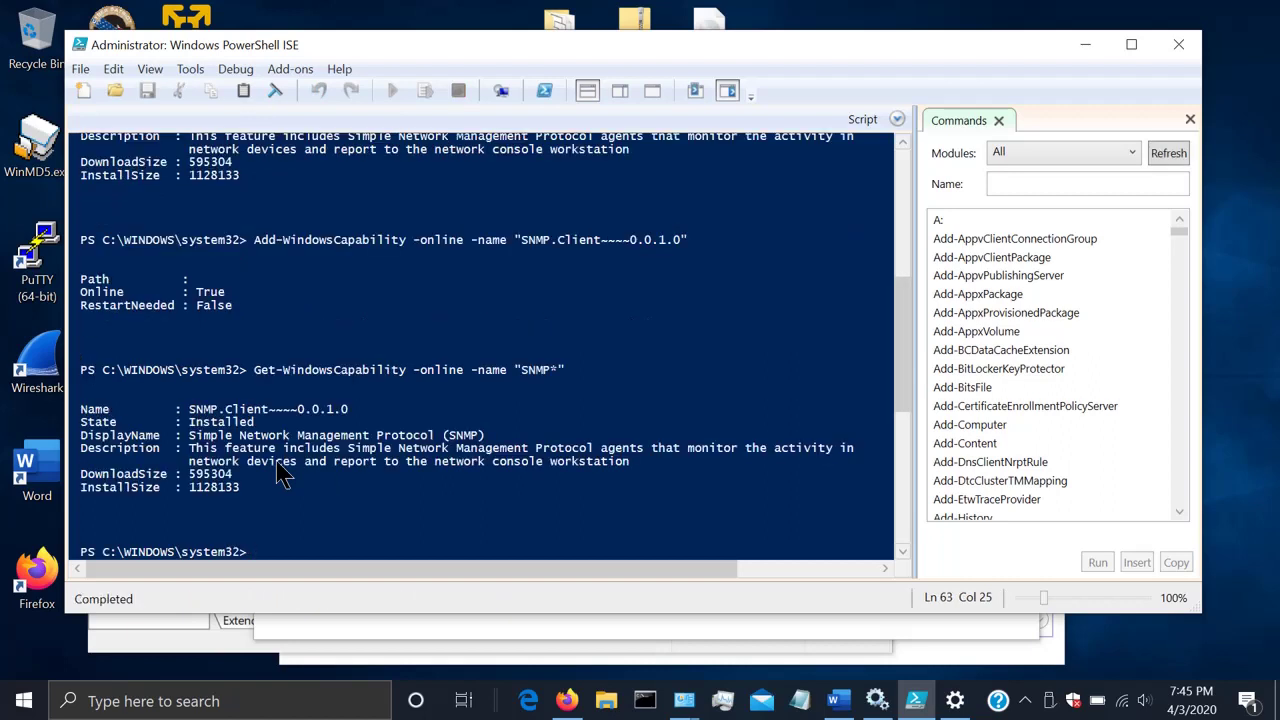
{"action": "left_click_drag", "start_coordinate": [256, 423], "coordinate": [189, 425]}
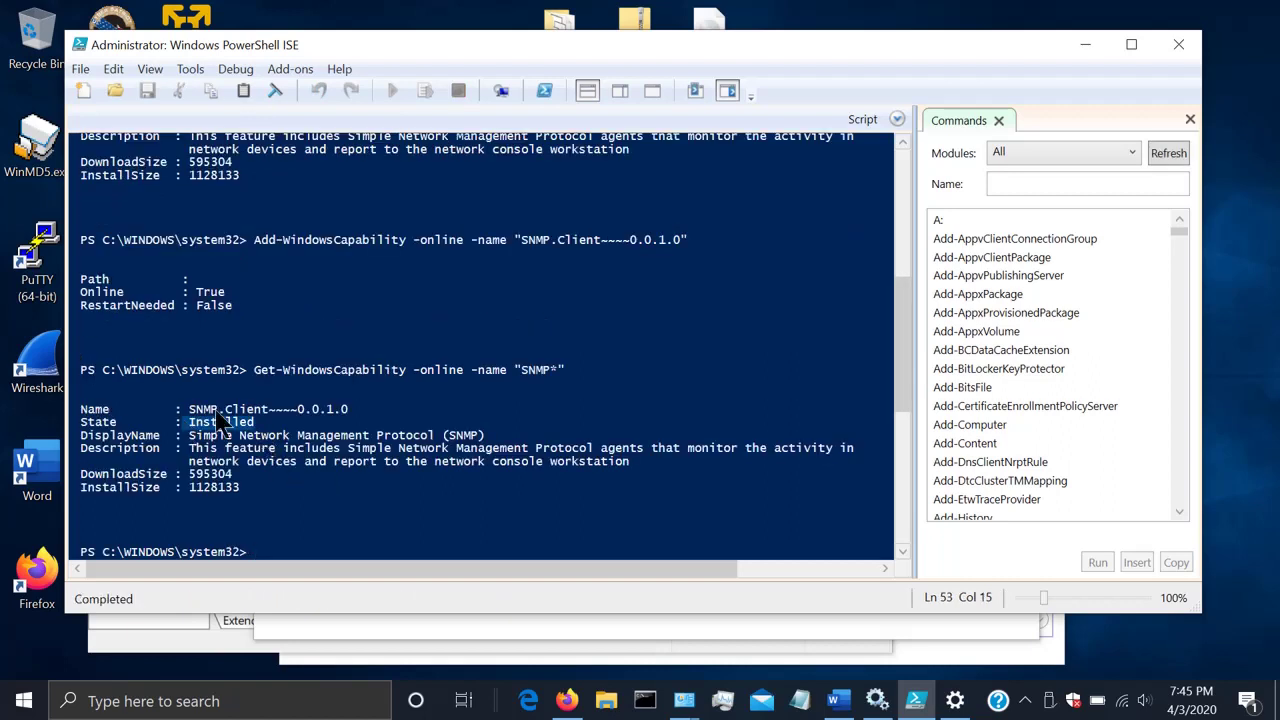
{"action": "left_click", "coordinate": [258, 423]}
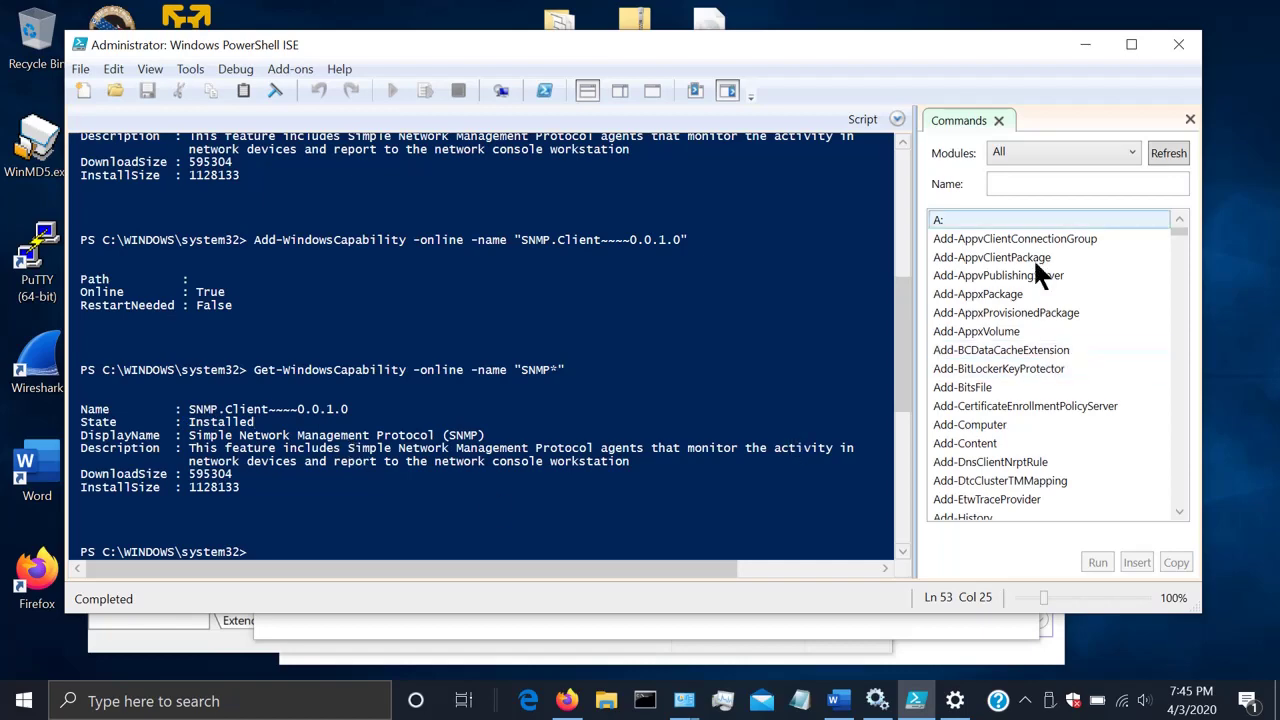
Minimize PowerShell ISE and Control Panel, close Services, then reopen Services from a 'service' search.
{"action": "left_click", "coordinate": [1081, 44]}
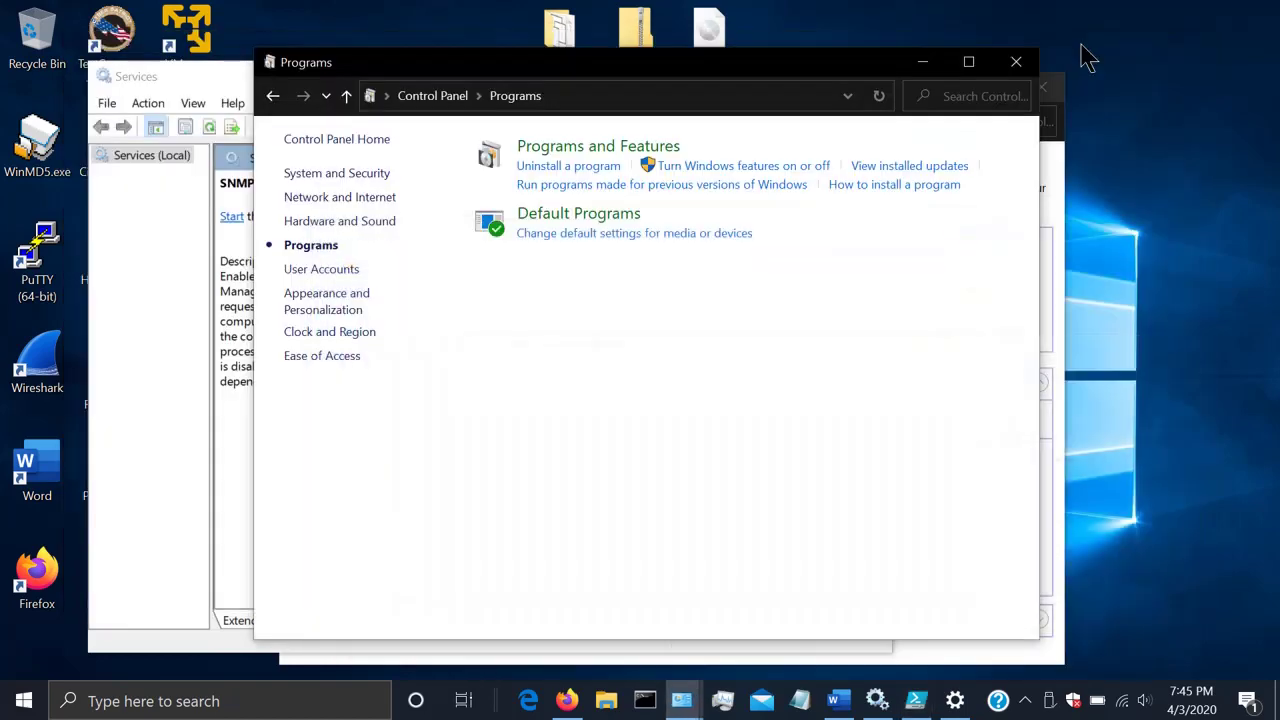
{"action": "left_click", "coordinate": [922, 63]}
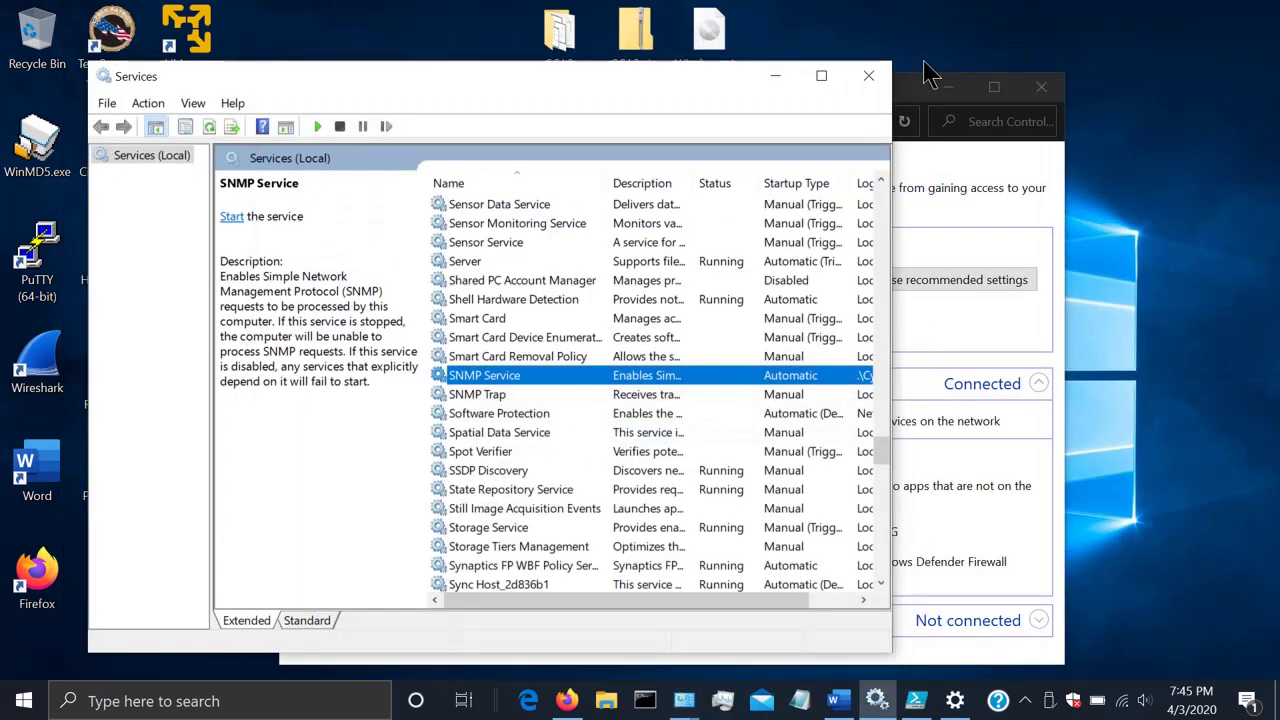
{"action": "left_click", "coordinate": [867, 78]}
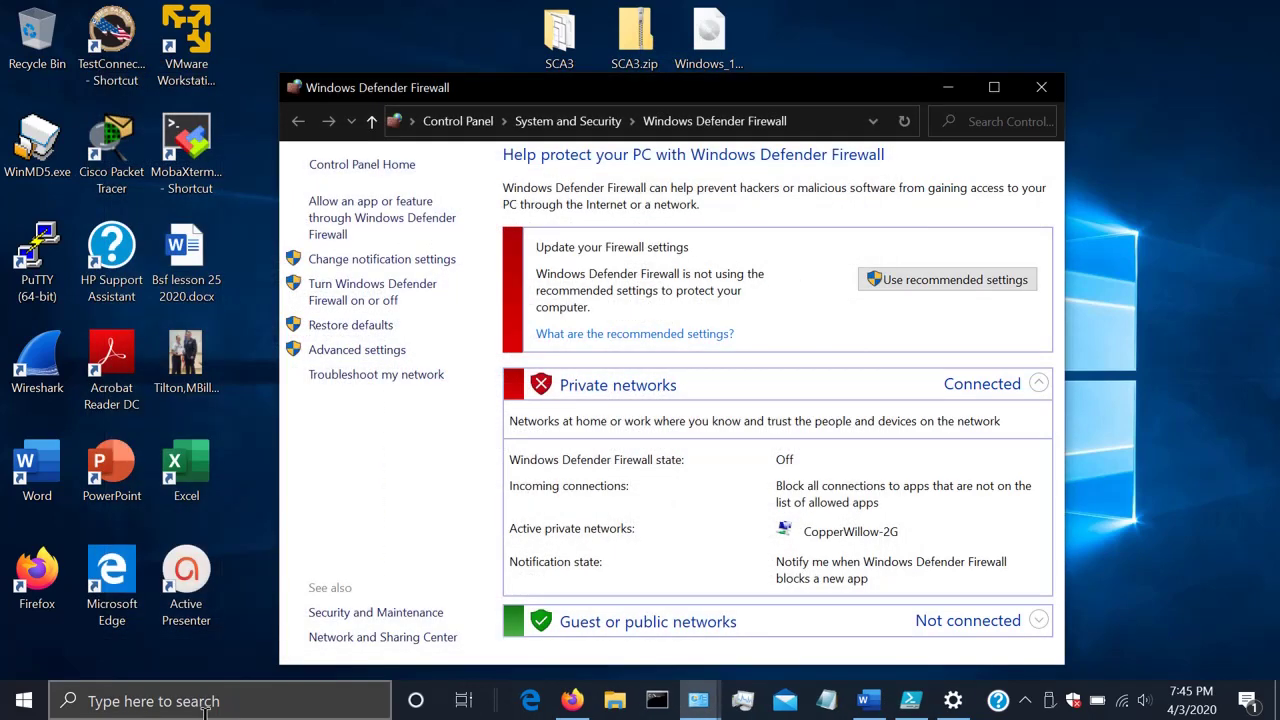
{"action": "left_click", "coordinate": [205, 703]}
{"action": "type", "text": "service"}
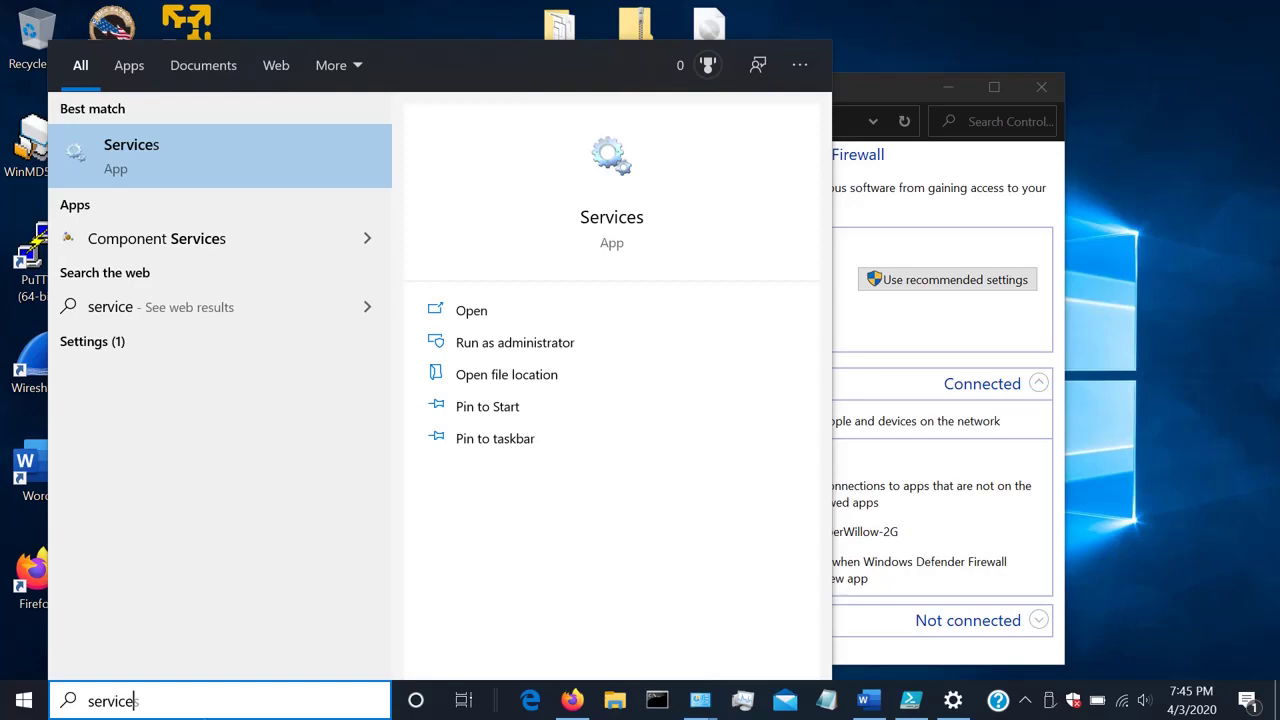
{"action": "key", "text": "Return"}
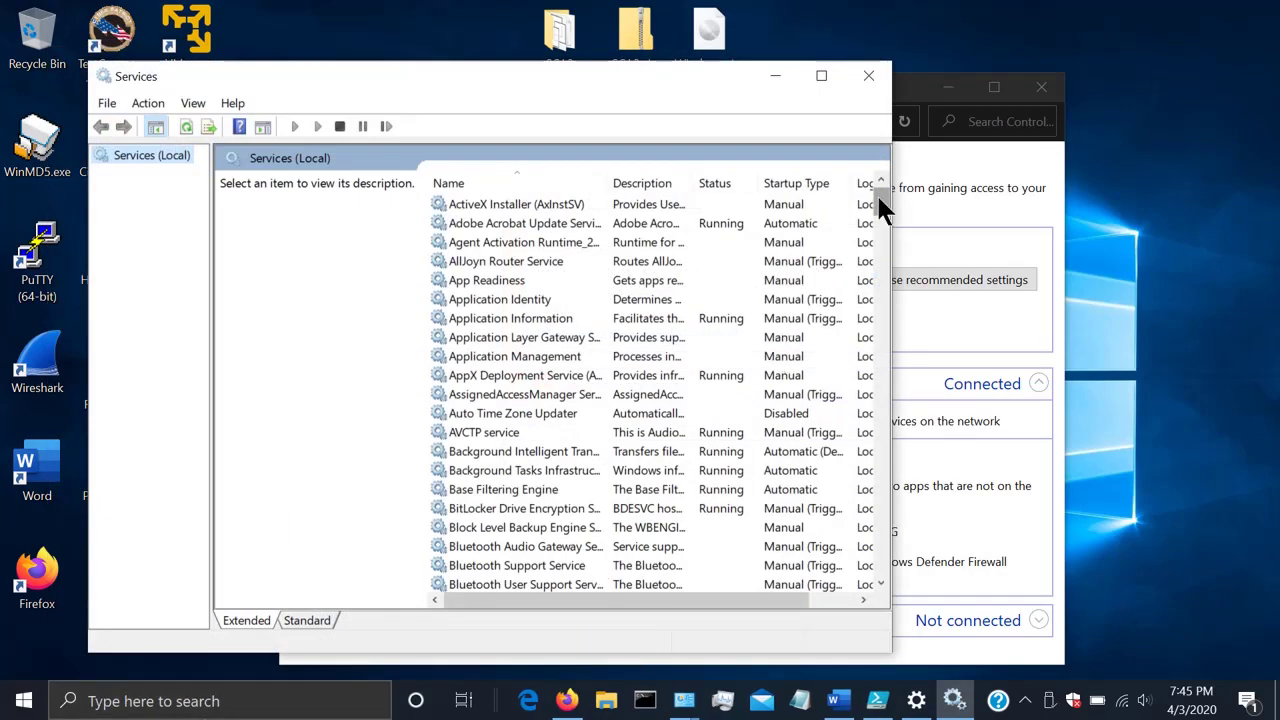
Scroll the Services list to SNMP Service and open its Properties dialog.
{"action": "left_click_drag", "start_coordinate": [876, 195], "coordinate": [876, 446]}
{"action": "left_click", "coordinate": [545, 338]}
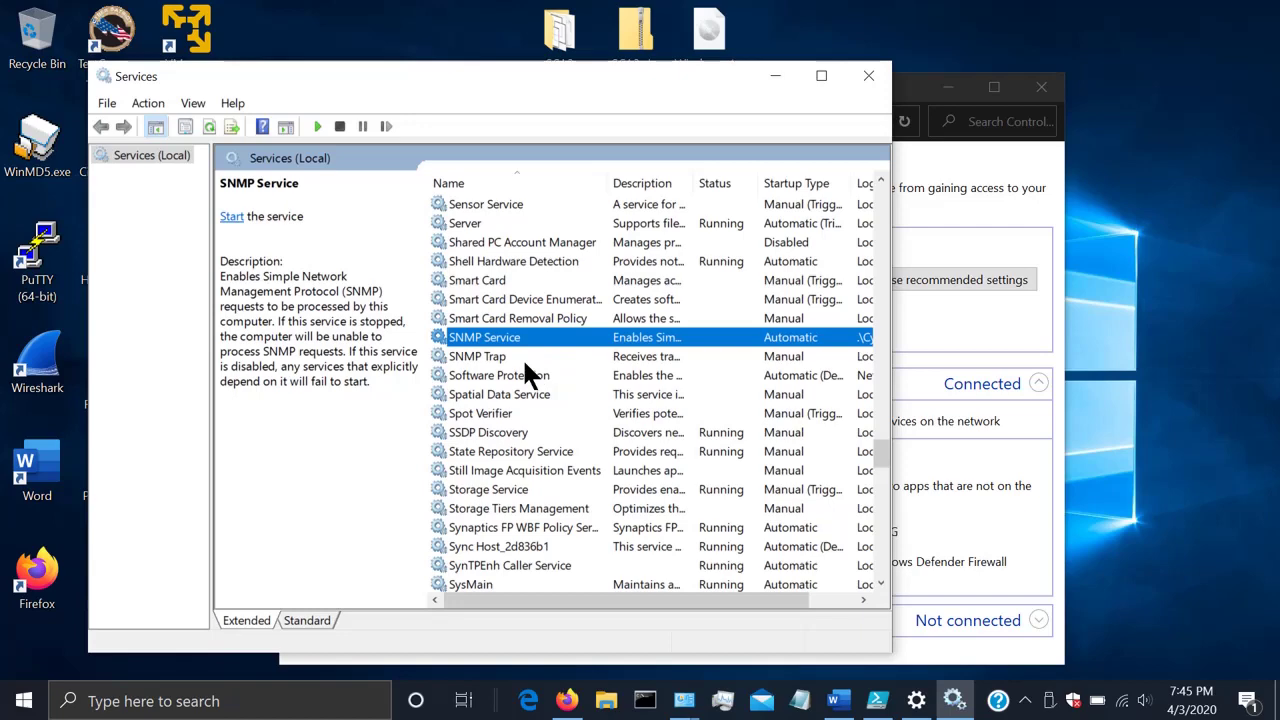
{"action": "double_click", "coordinate": [557, 341]}
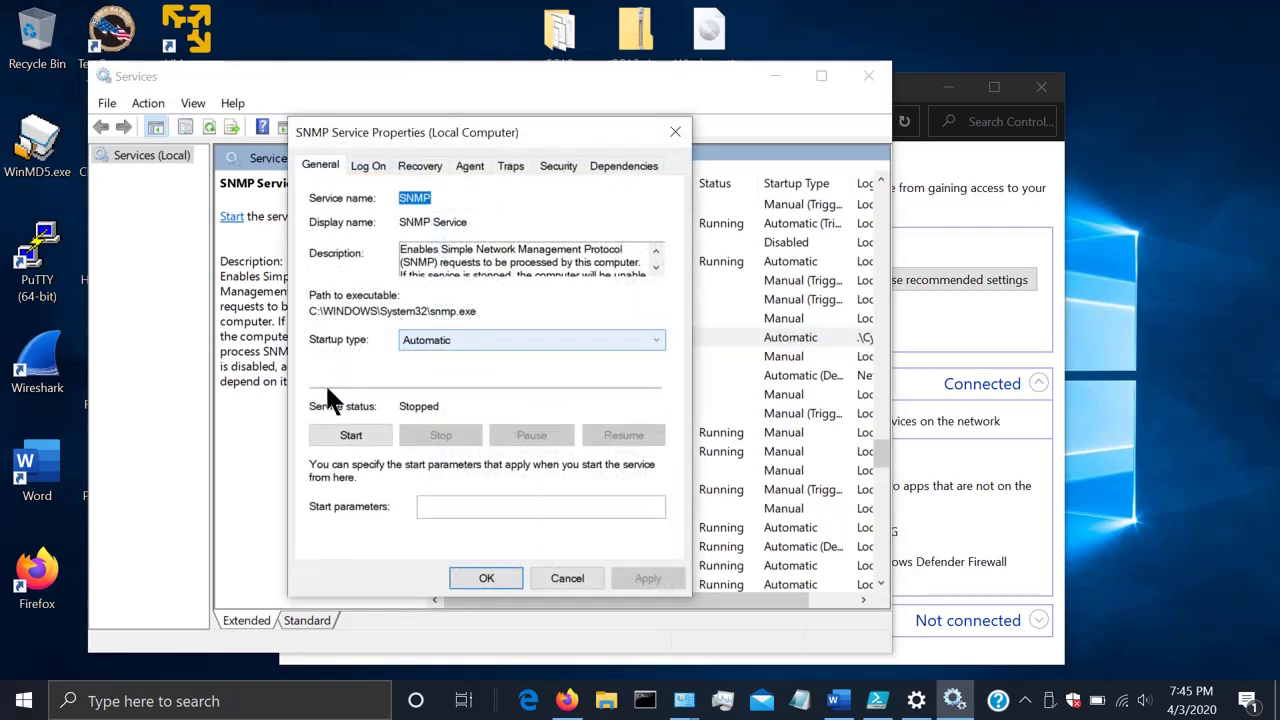
Start the SNMP Service and check its Log On account settings.
{"action": "left_click", "coordinate": [364, 425]}
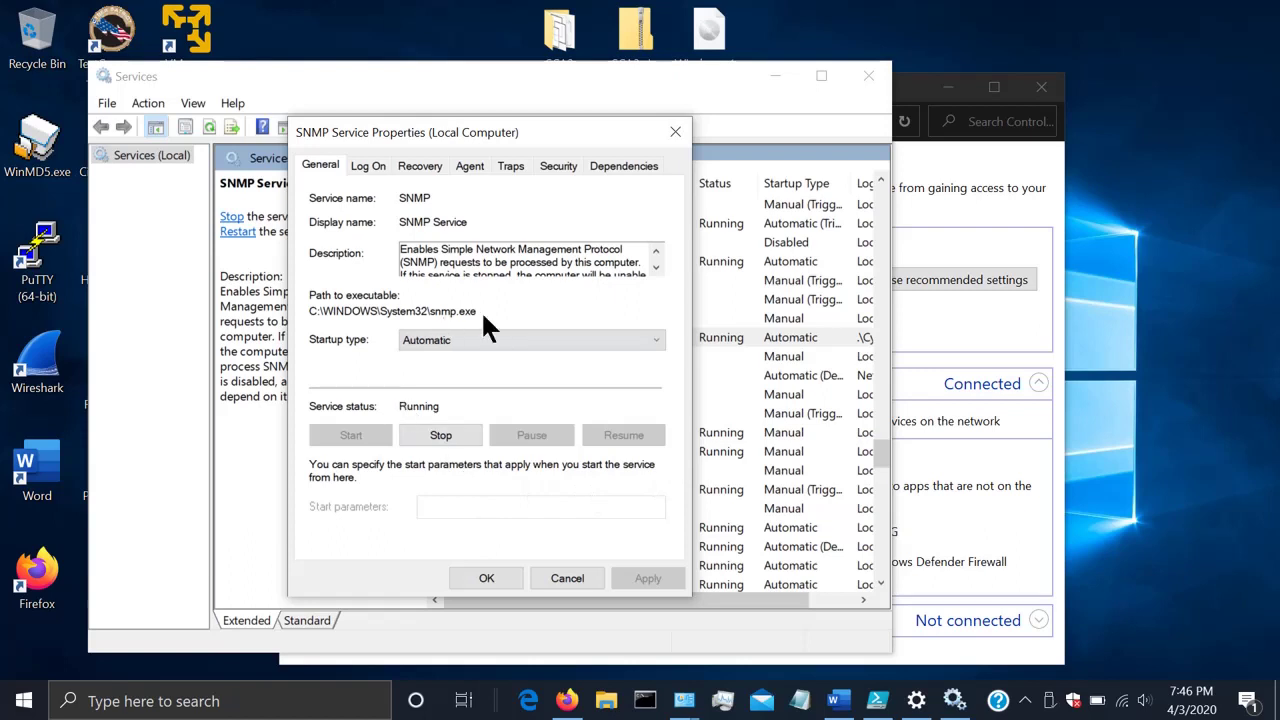
{"action": "left_click", "coordinate": [368, 166]}
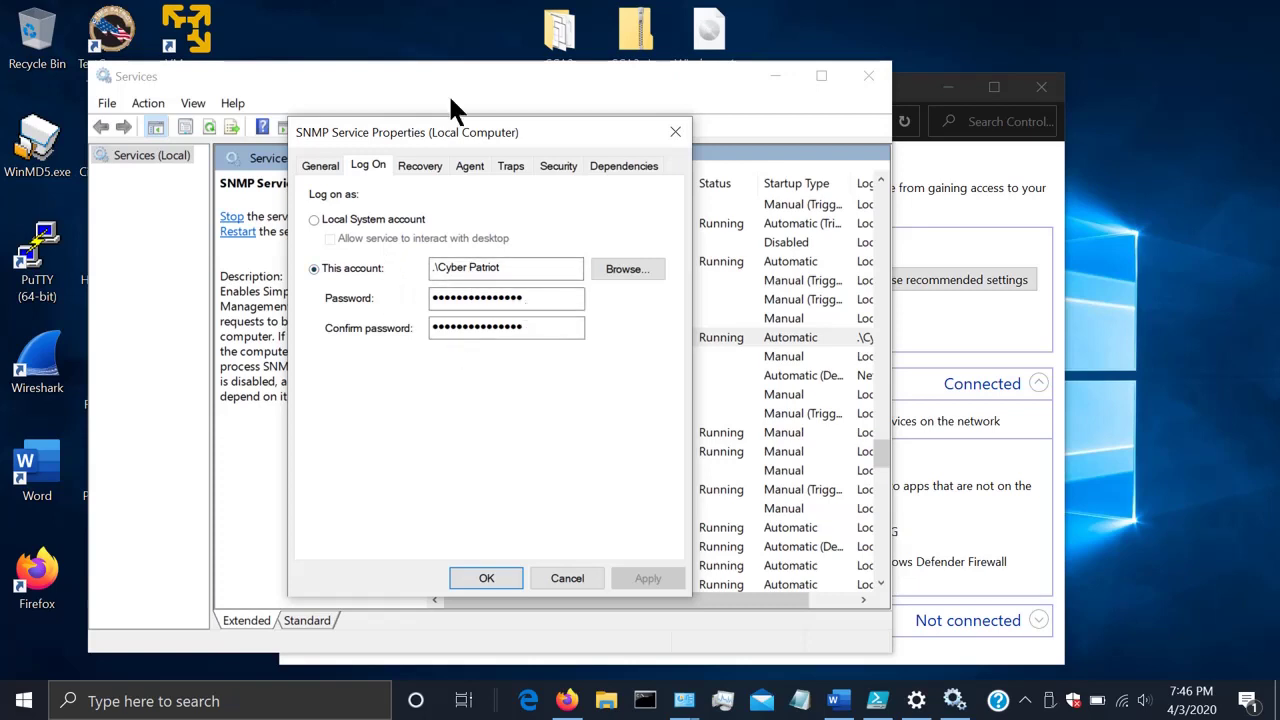
Look through the SNMP Service's Recovery, Agent, Traps and Security tabs.
{"action": "left_click", "coordinate": [422, 167]}
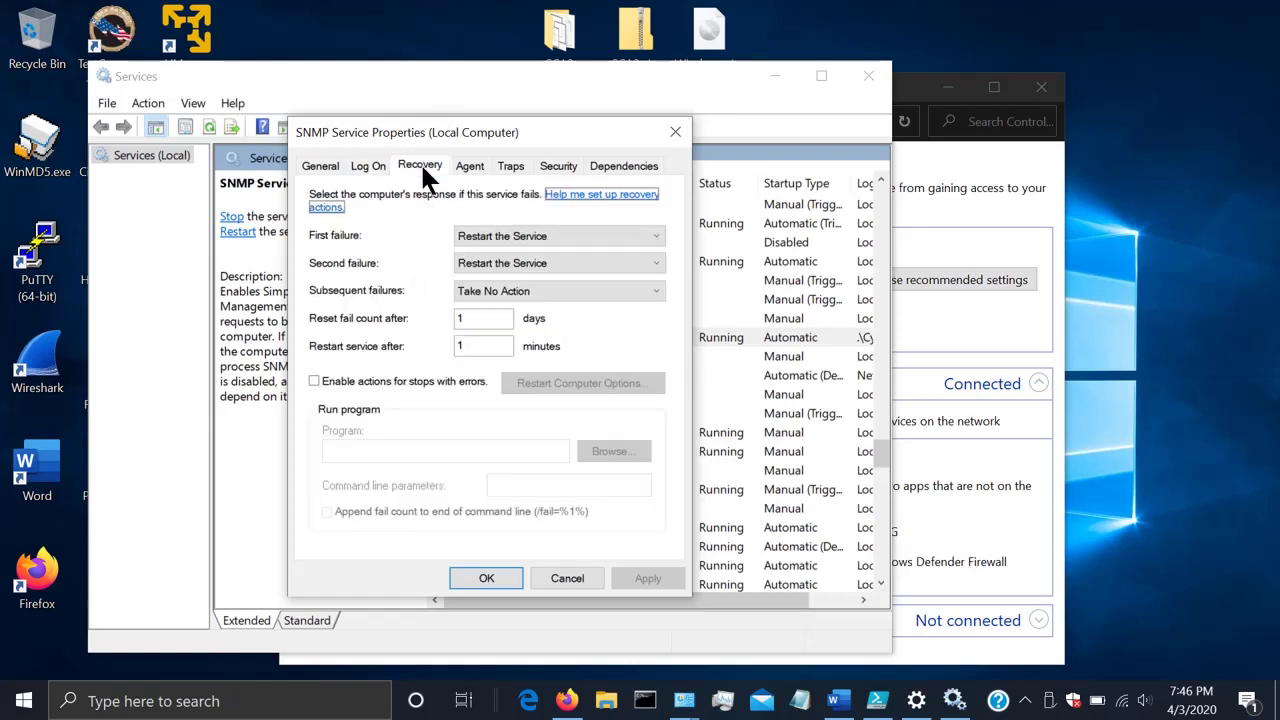
{"action": "left_click", "coordinate": [474, 169]}
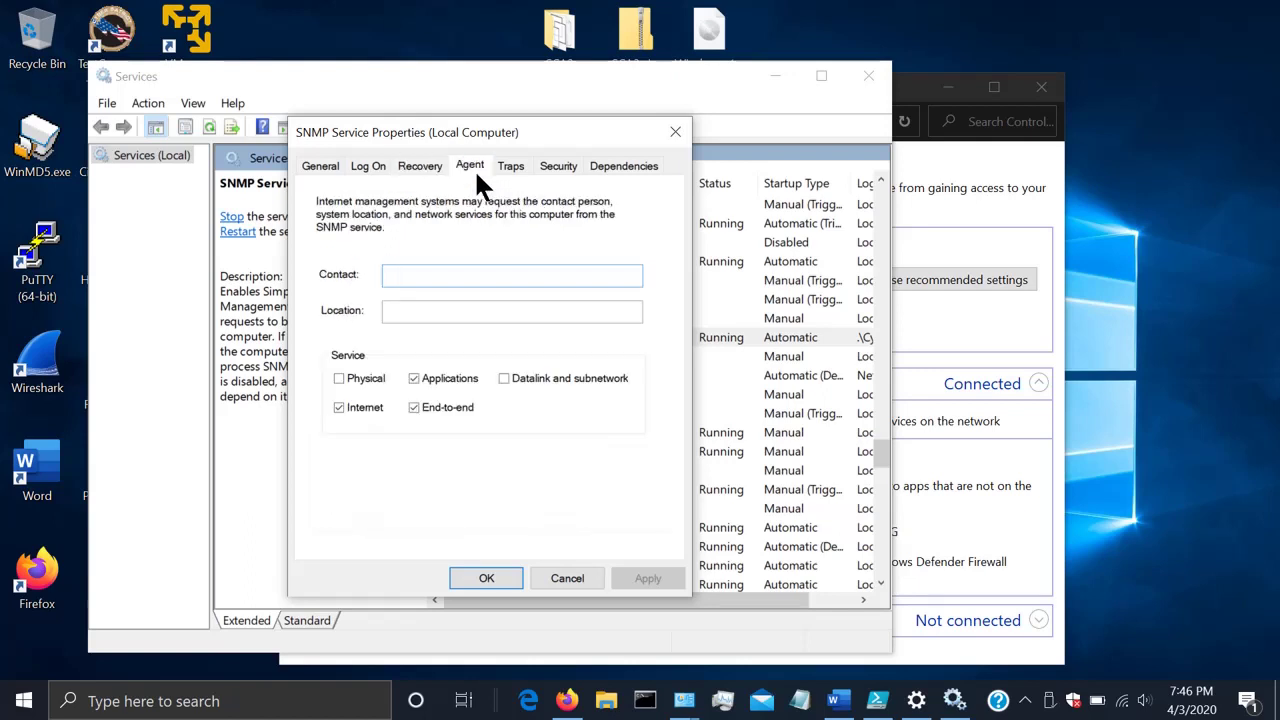
{"action": "left_click", "coordinate": [508, 166]}
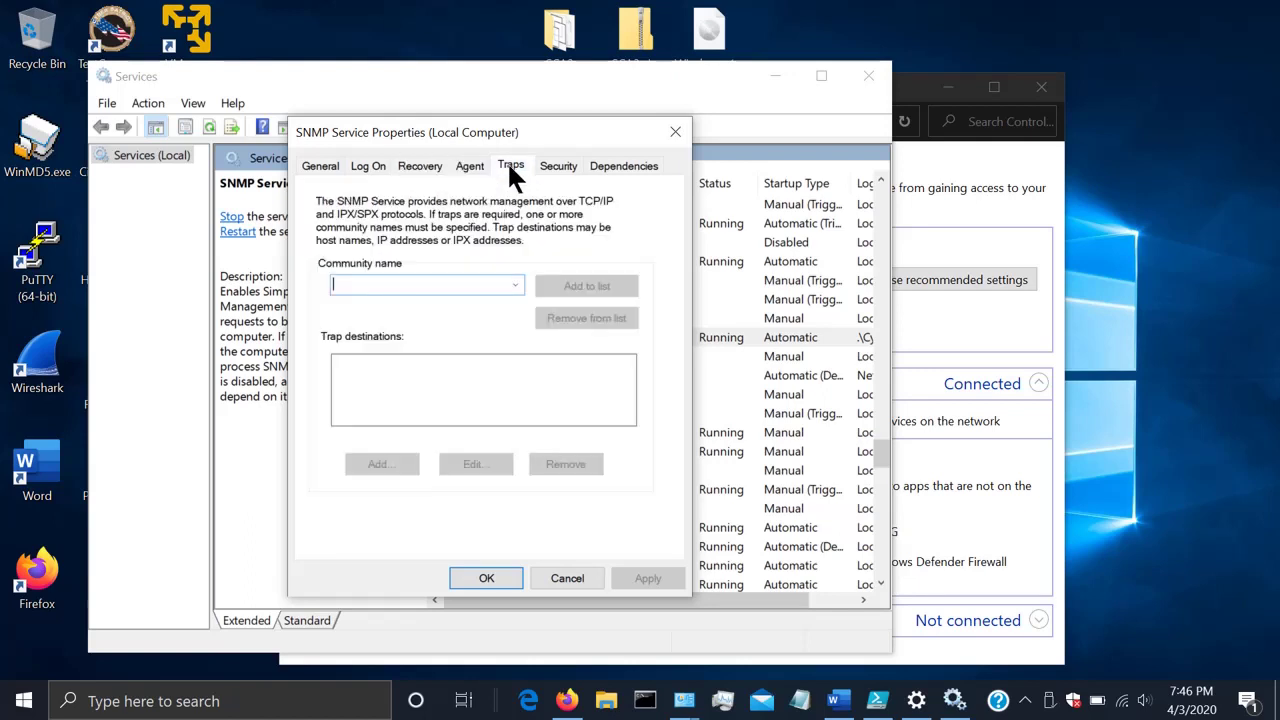
{"action": "left_click", "coordinate": [560, 167]}
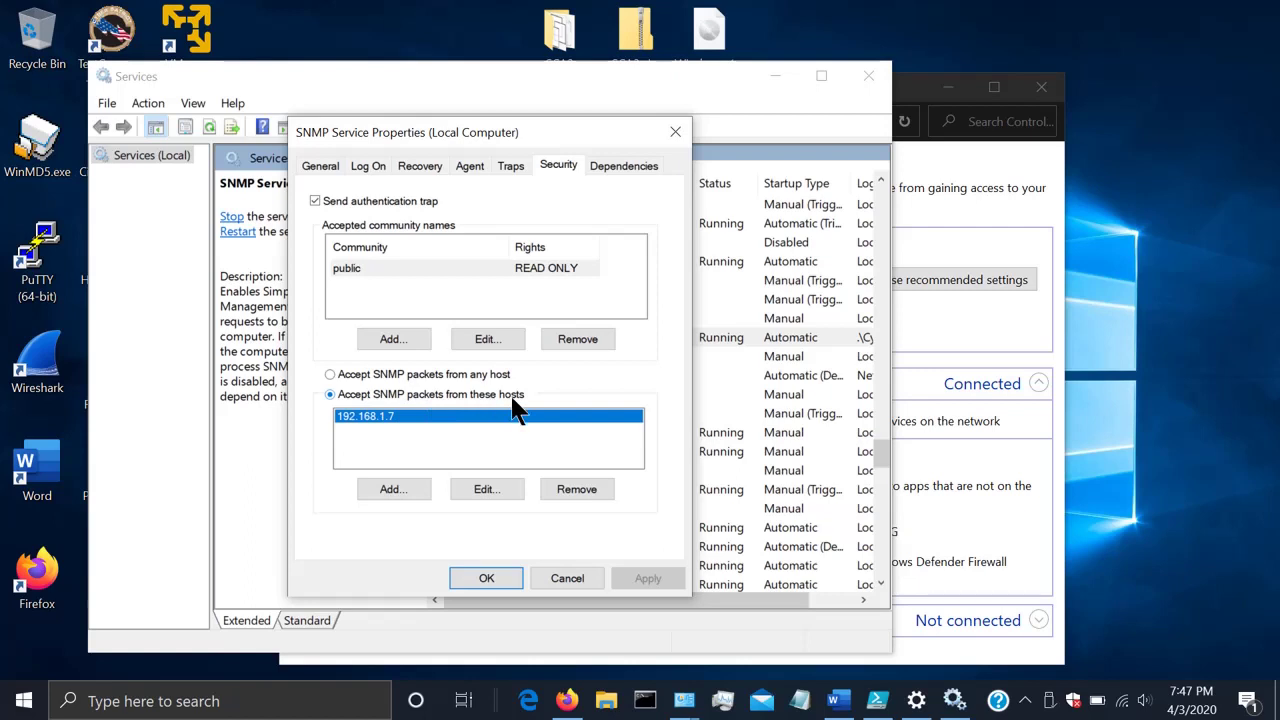
Restrict SNMP packets to listed hosts and remove the public community entry.
{"action": "left_click", "coordinate": [448, 376]}
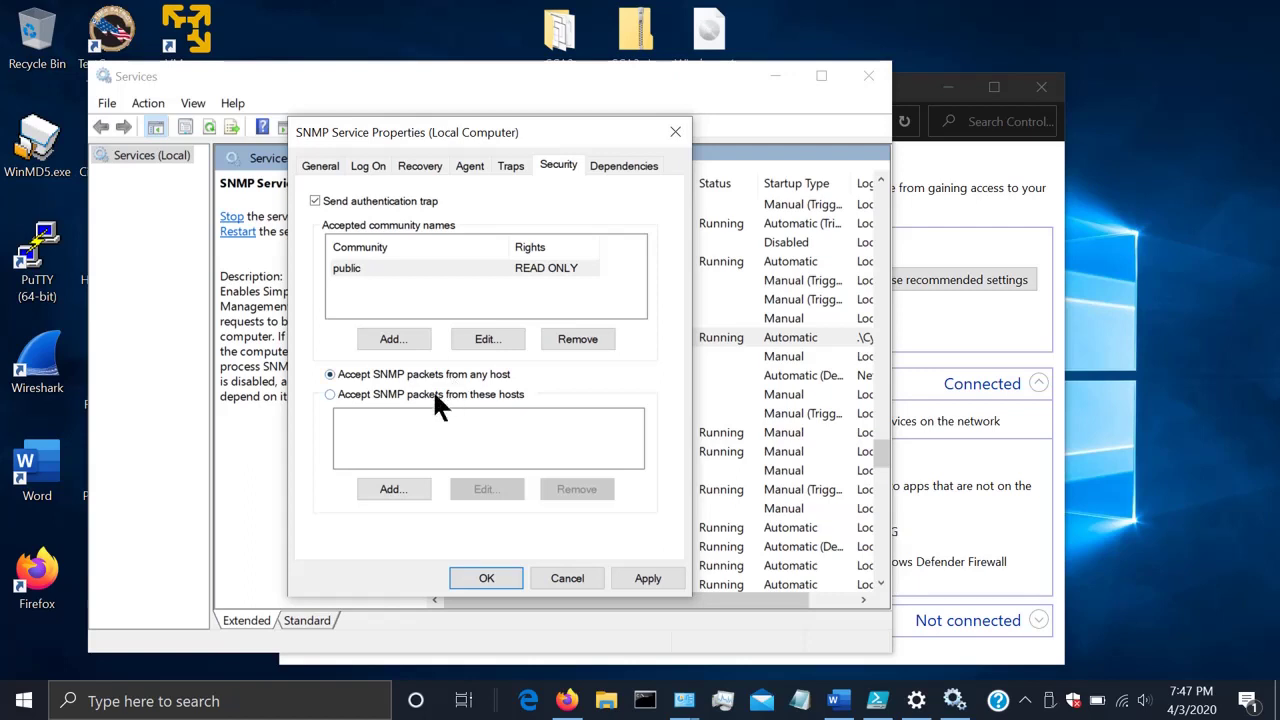
{"action": "left_click", "coordinate": [434, 395]}
{"action": "left_click", "coordinate": [555, 340]}
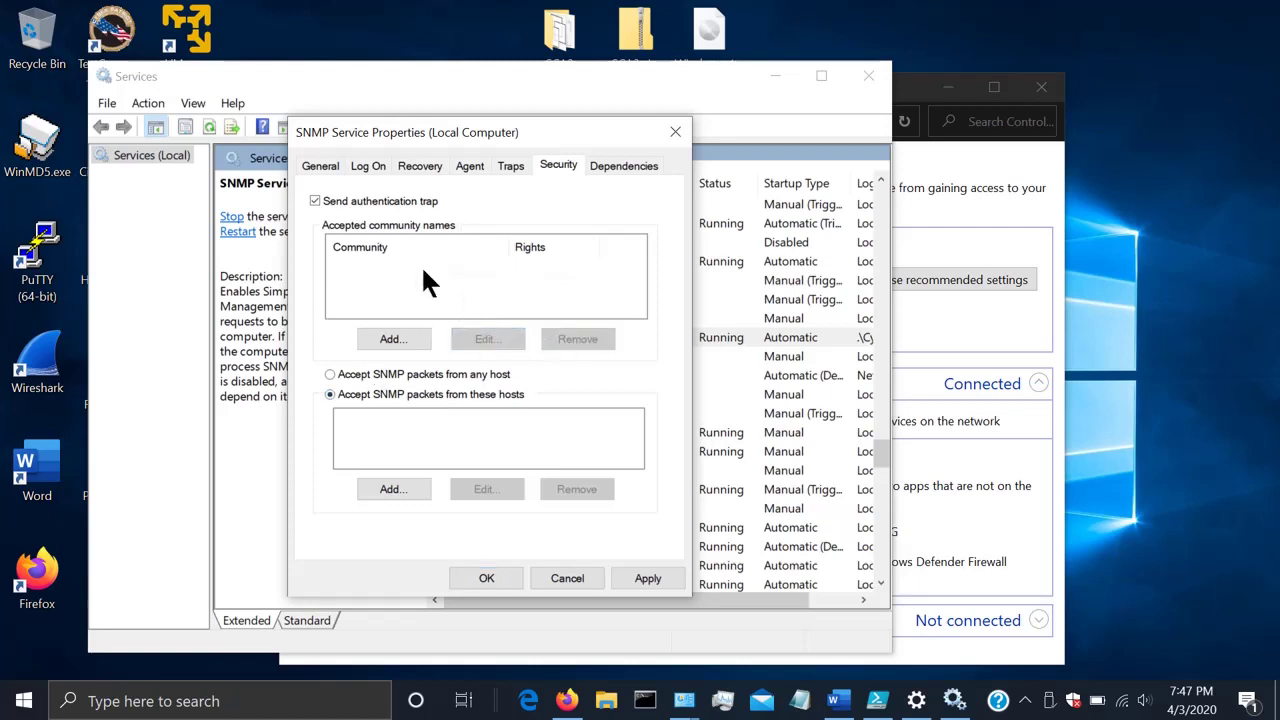
Add public as a READ ONLY accepted community name.
{"action": "left_click", "coordinate": [395, 339]}
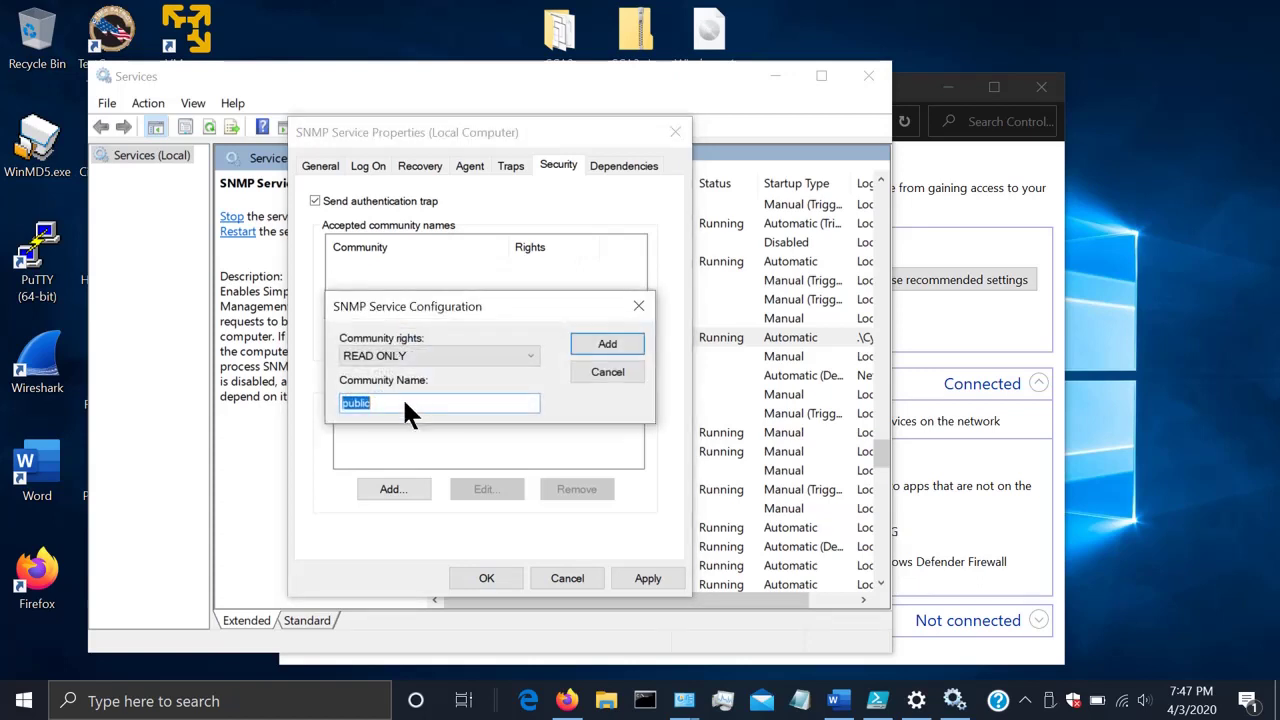
{"action": "left_click", "coordinate": [595, 348]}
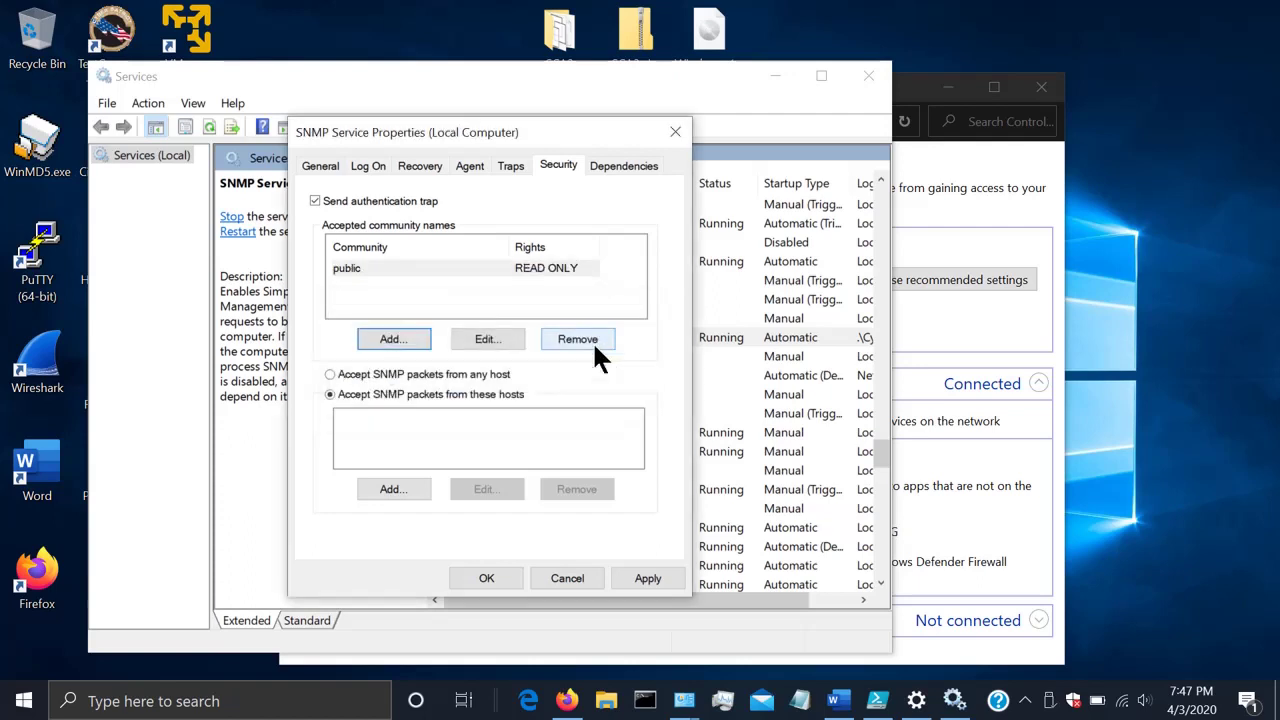
{"action": "left_click", "coordinate": [420, 432]}
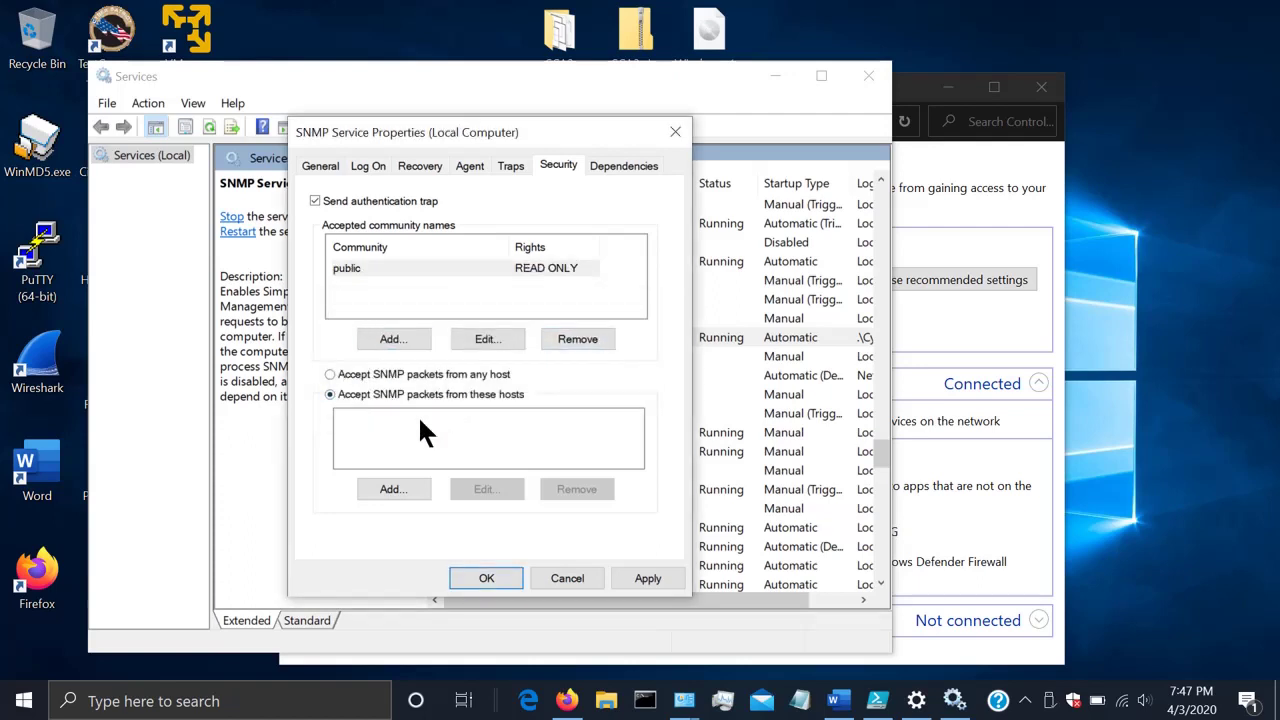
{"action": "left_click", "coordinate": [382, 374]}
Permit SNMP packets from host 192.168.1.7, apply the changes, and close the properties.
{"action": "left_click", "coordinate": [383, 489]}
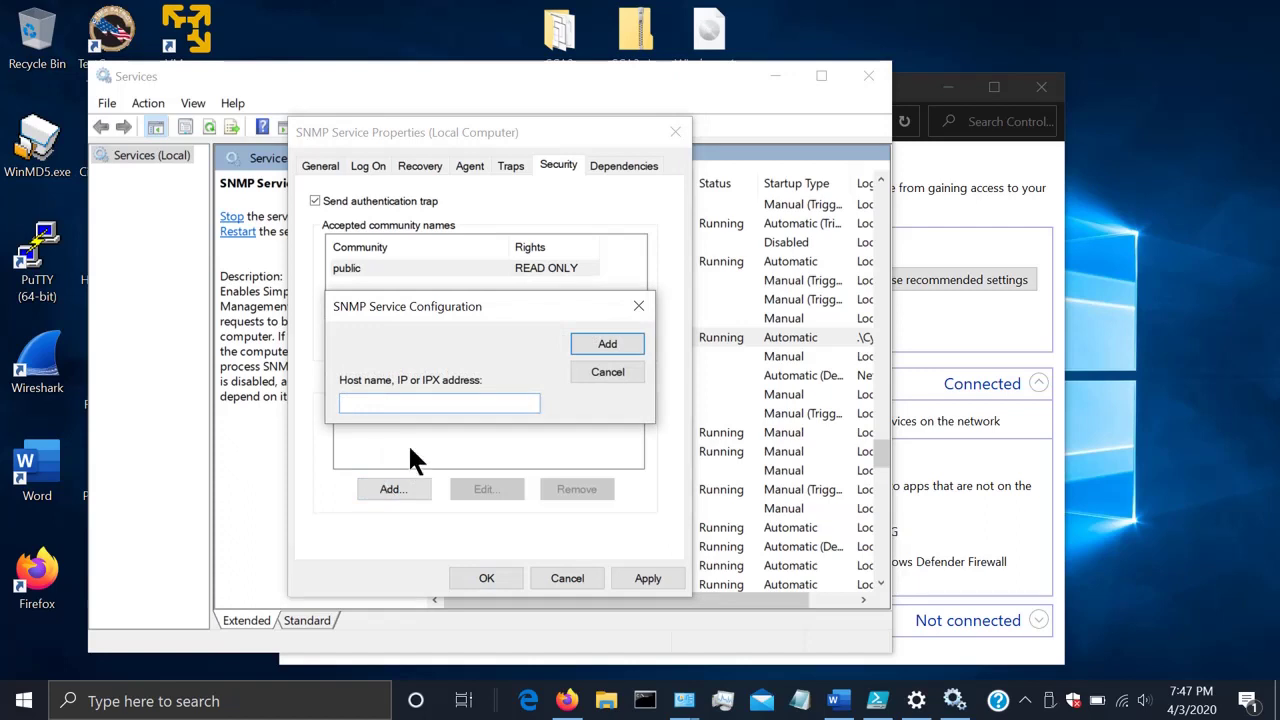
{"action": "type", "text": "192.168.1.7"}
{"action": "key", "text": "Return"}
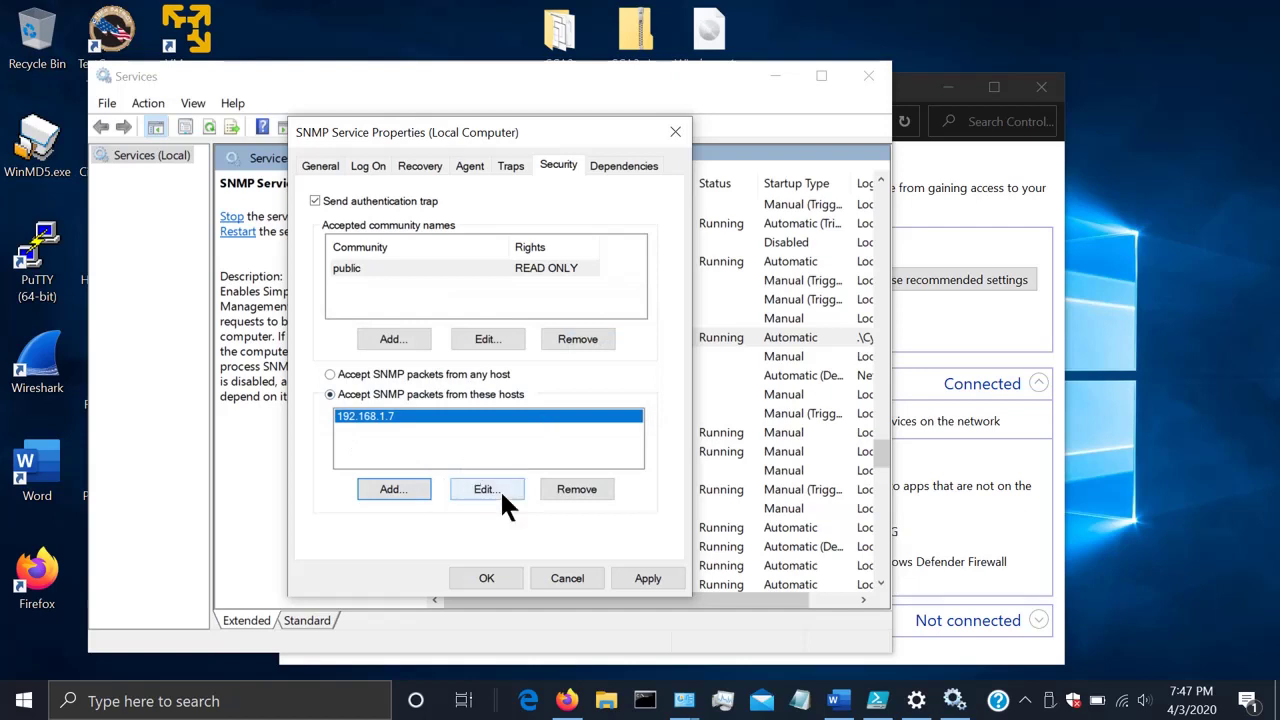
{"action": "left_click", "coordinate": [638, 577]}
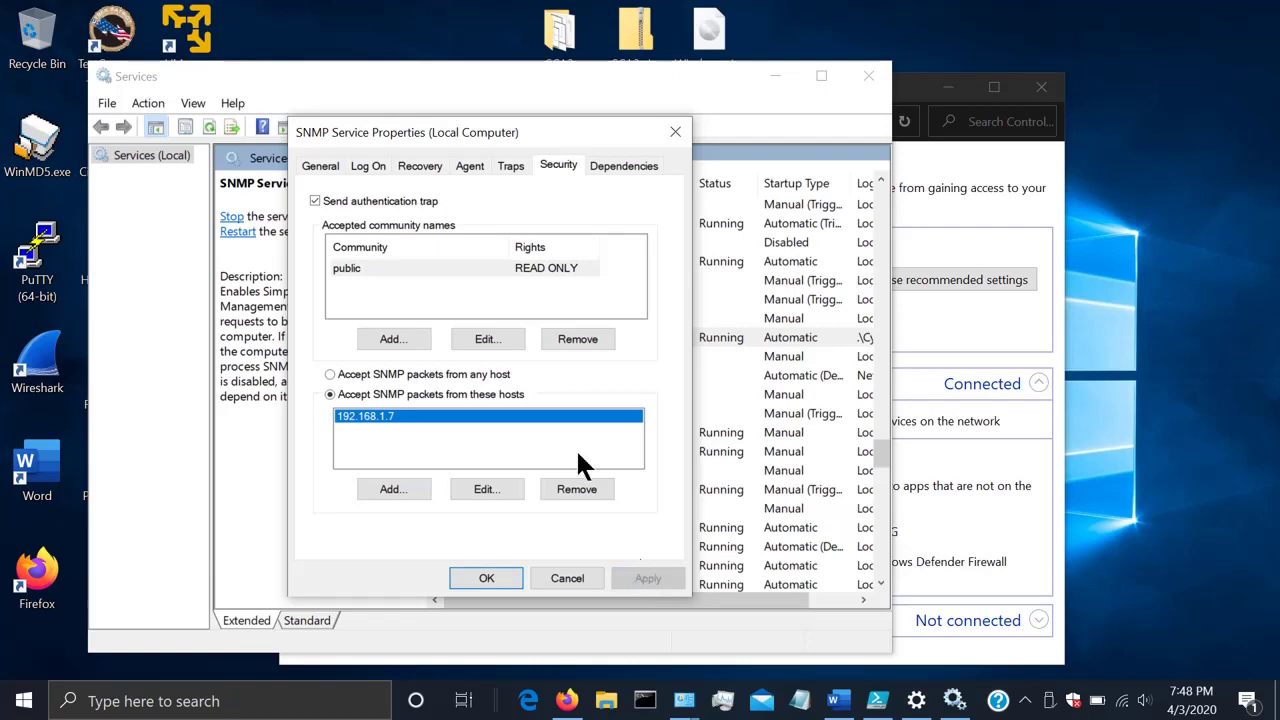
{"action": "left_click", "coordinate": [679, 130]}
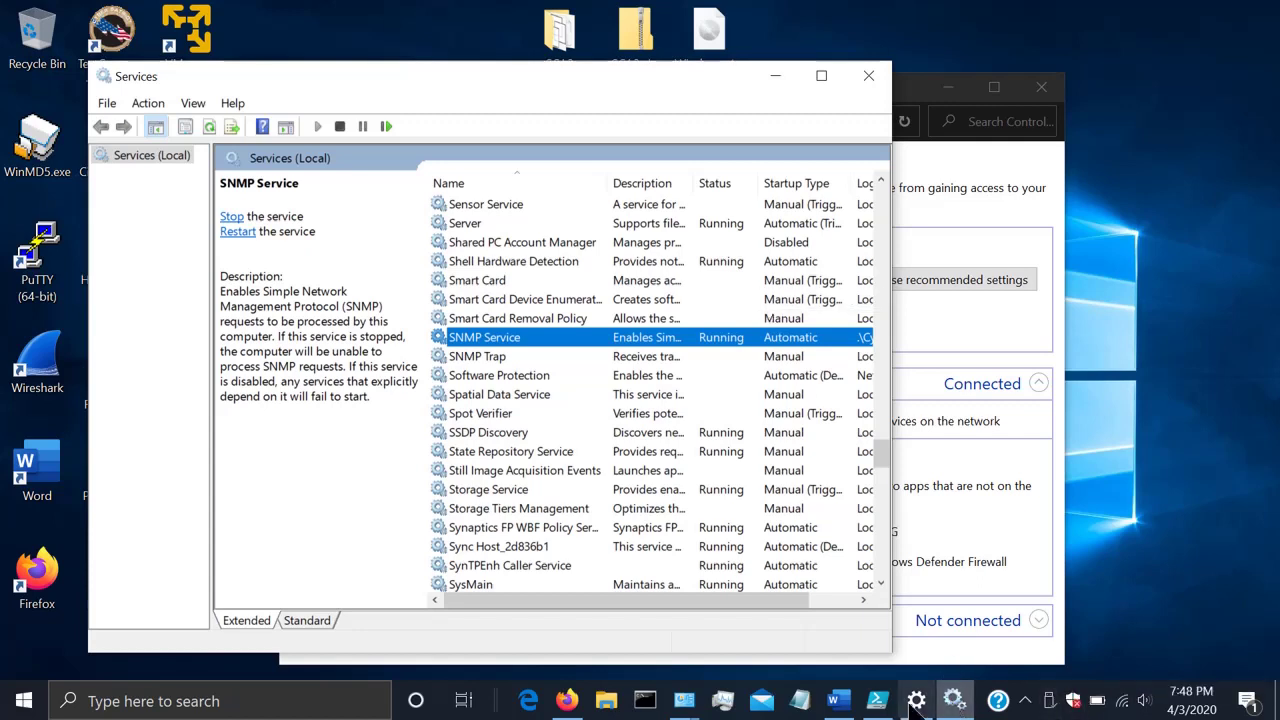
Open Windows Defender Firewall with Advanced Security through a 'windows fire' search.
{"action": "mouse_move", "coordinate": [877, 700]}
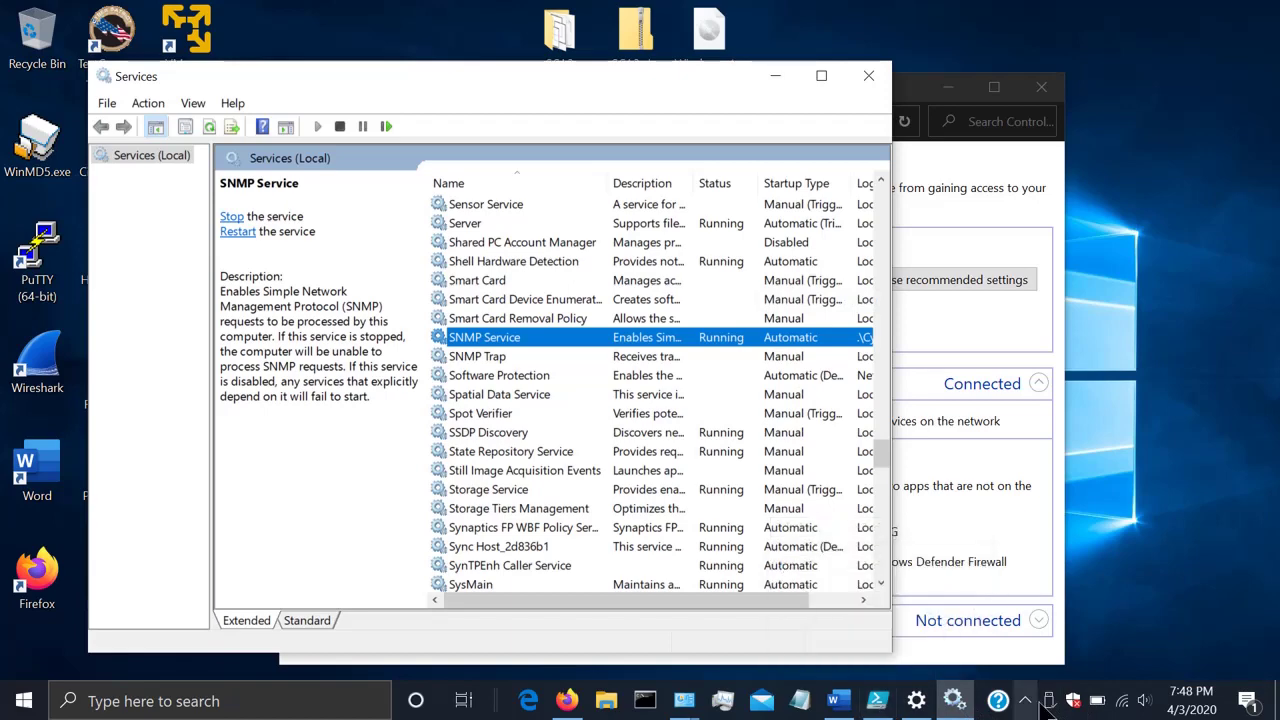
{"action": "left_click", "coordinate": [270, 705]}
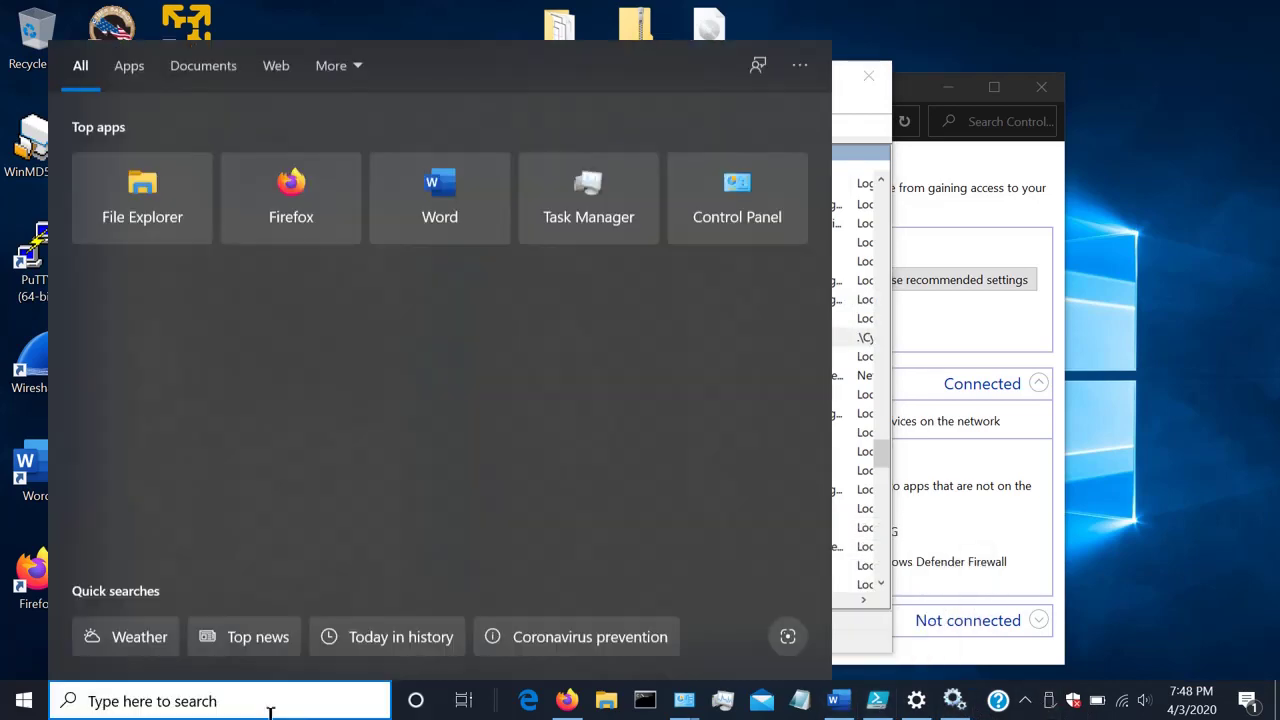
{"action": "type", "text": "wind"}
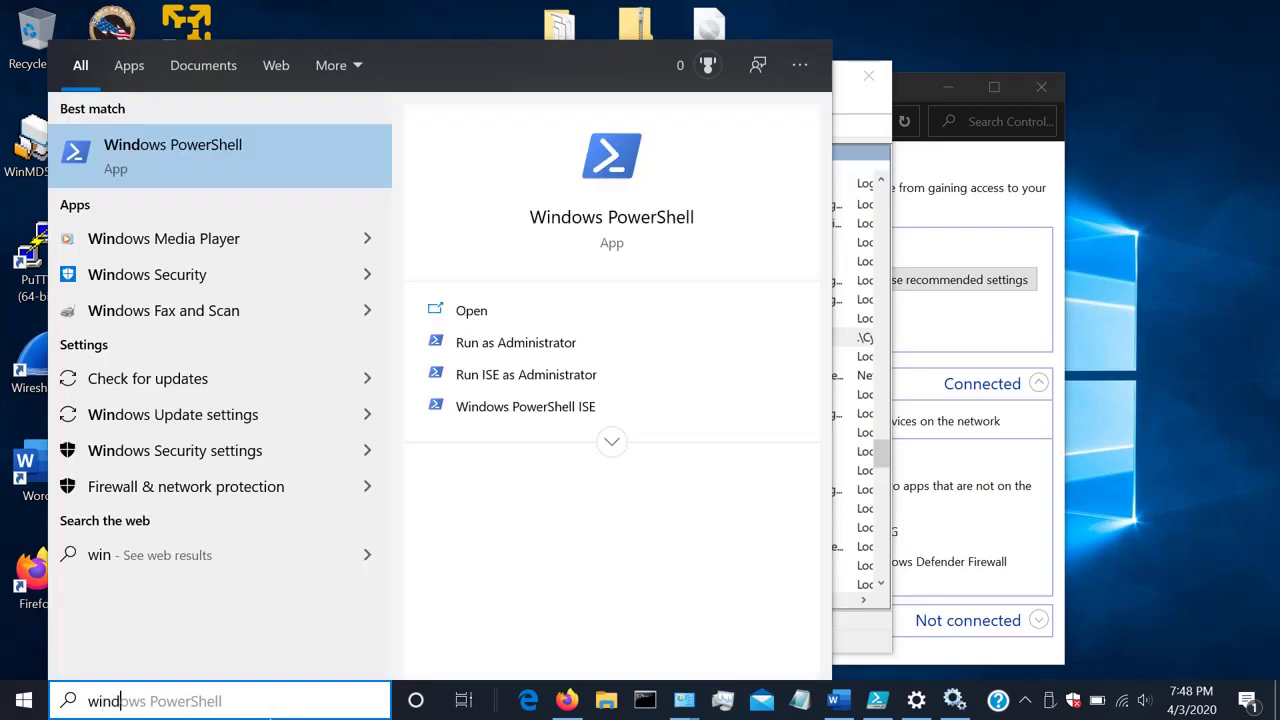
{"action": "type", "text": "ow"}
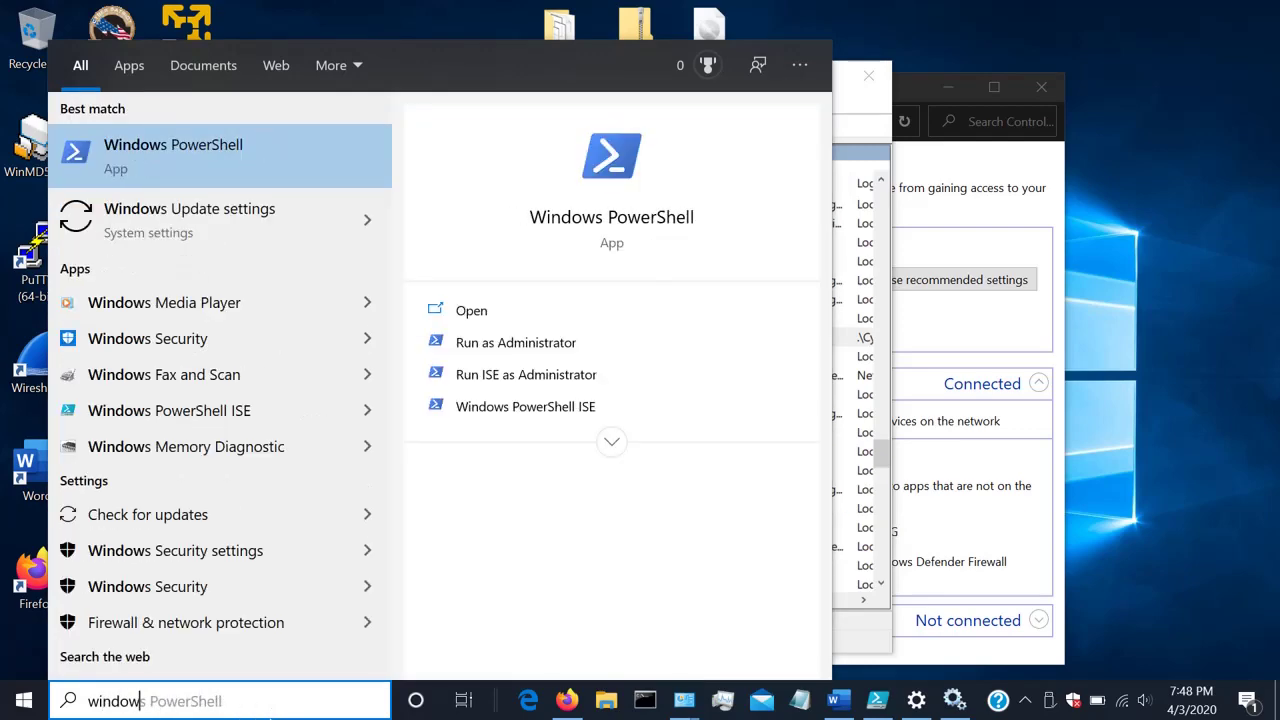
{"action": "key", "text": "BackSpace"}
{"action": "type", "text": "ws fire"}
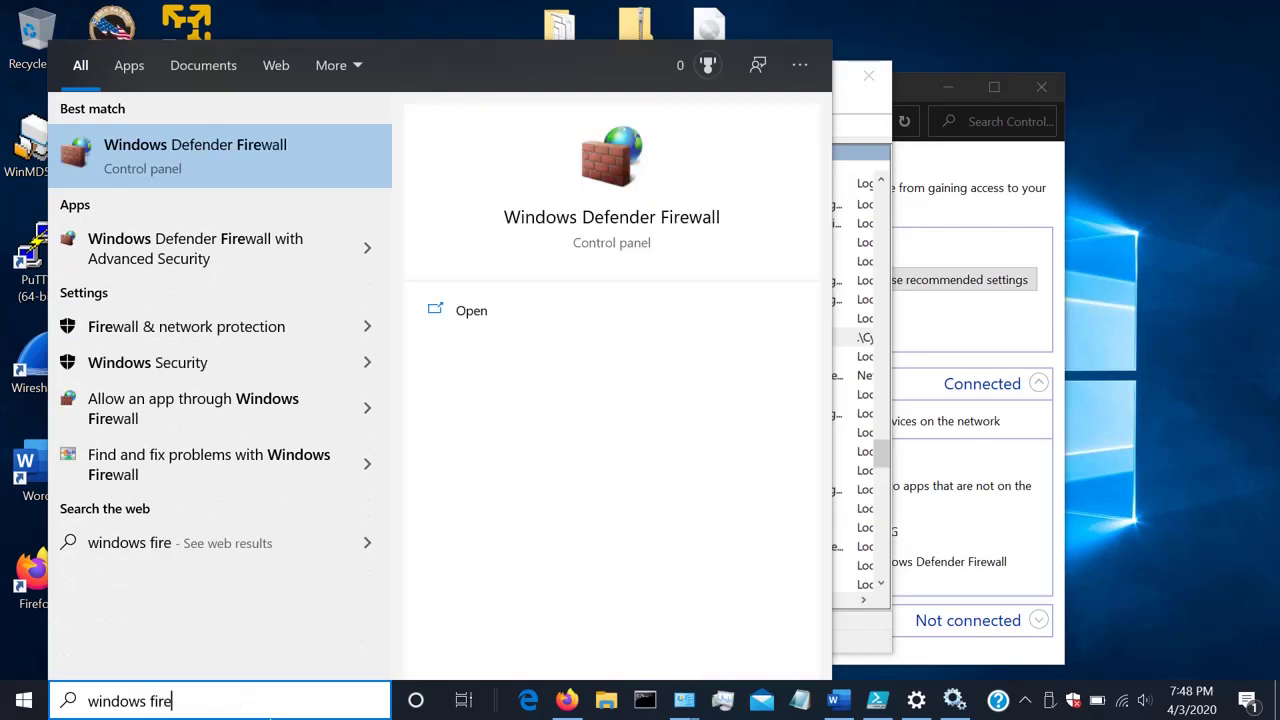
{"action": "left_click", "coordinate": [224, 250]}
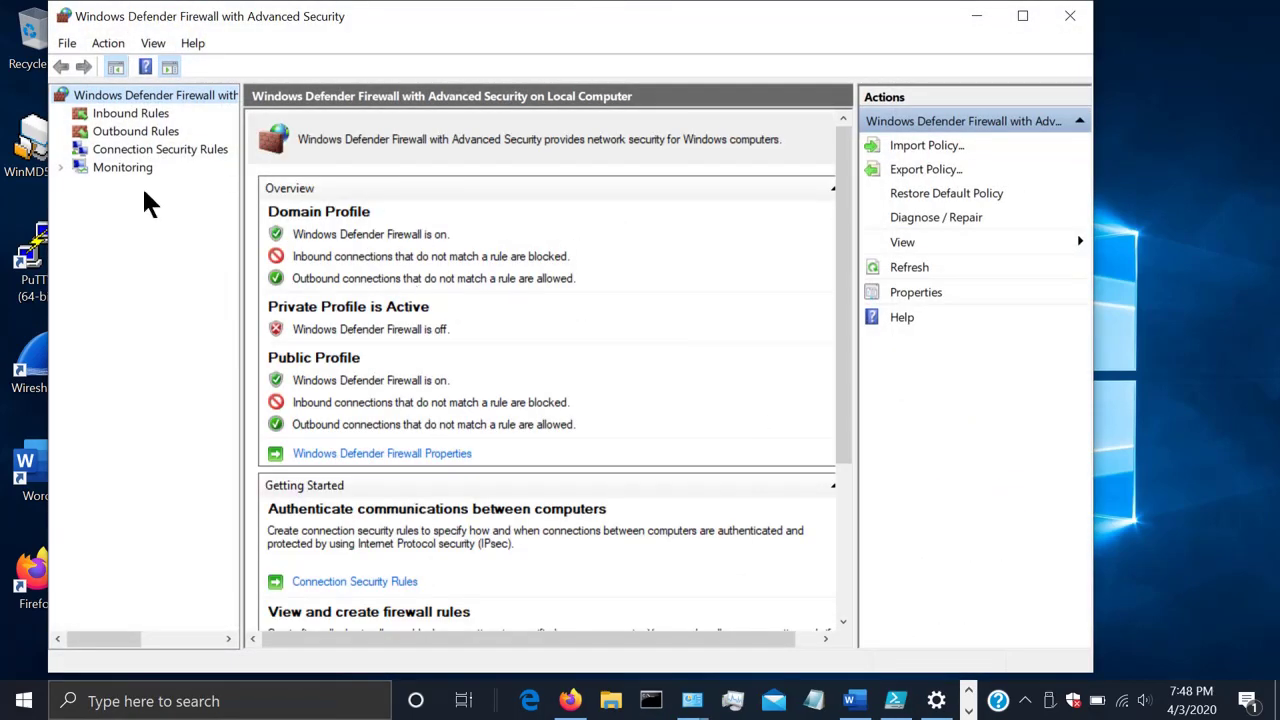
Confirm the inbound SNMP Service (UDP In) rules are enabled, then view Outbound Rules.
{"action": "left_click", "coordinate": [156, 112]}
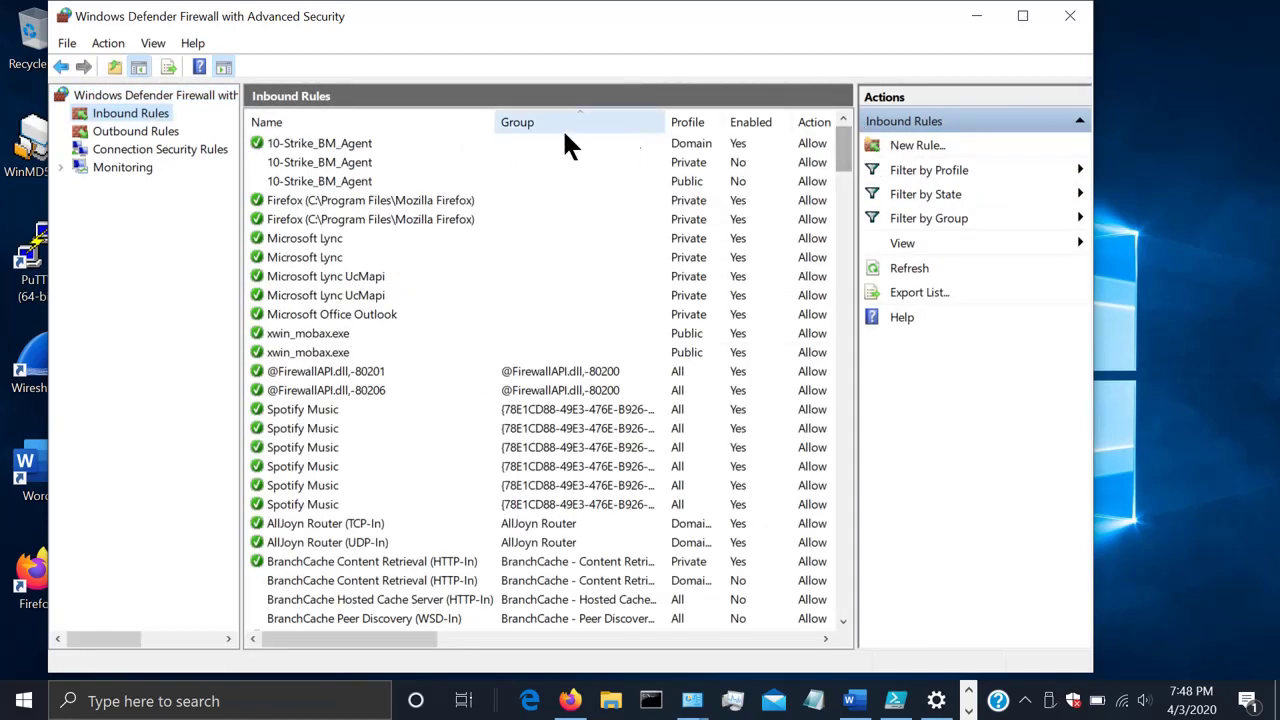
{"action": "scroll", "coordinate": [842, 144], "scroll_direction": "down", "scroll_amount": 2}
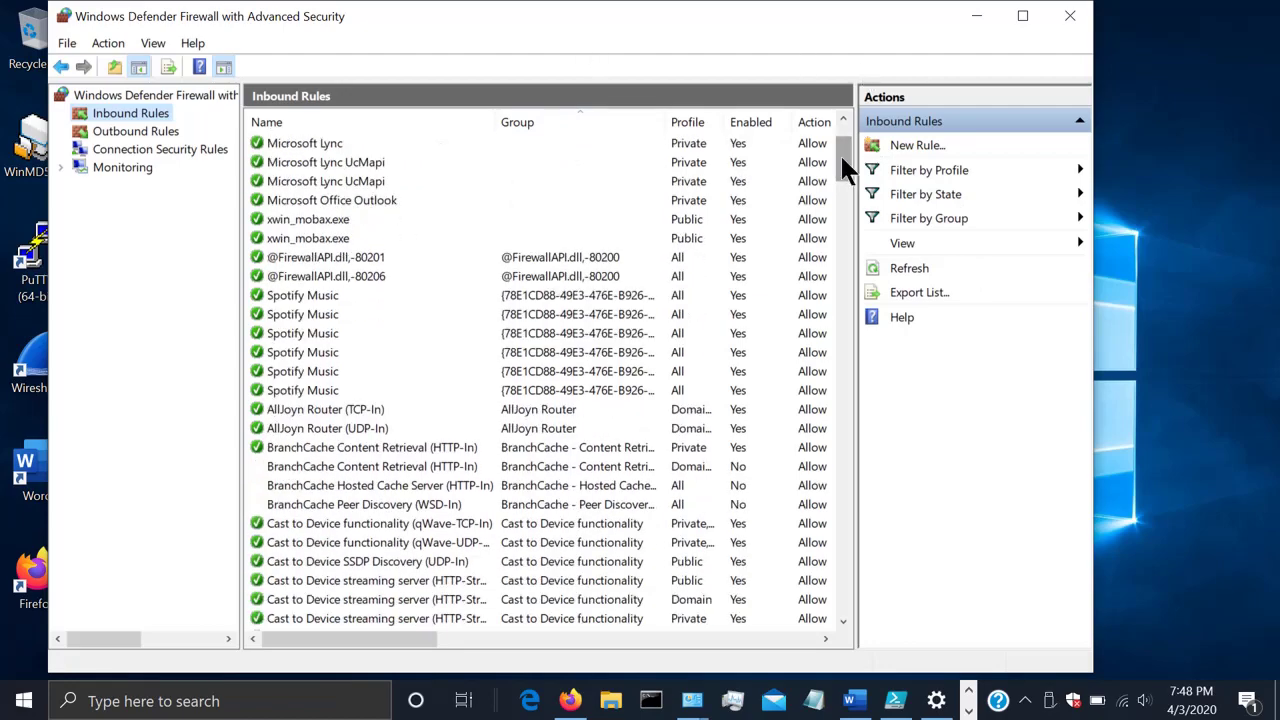
{"action": "left_click_drag", "start_coordinate": [840, 153], "coordinate": [842, 475]}
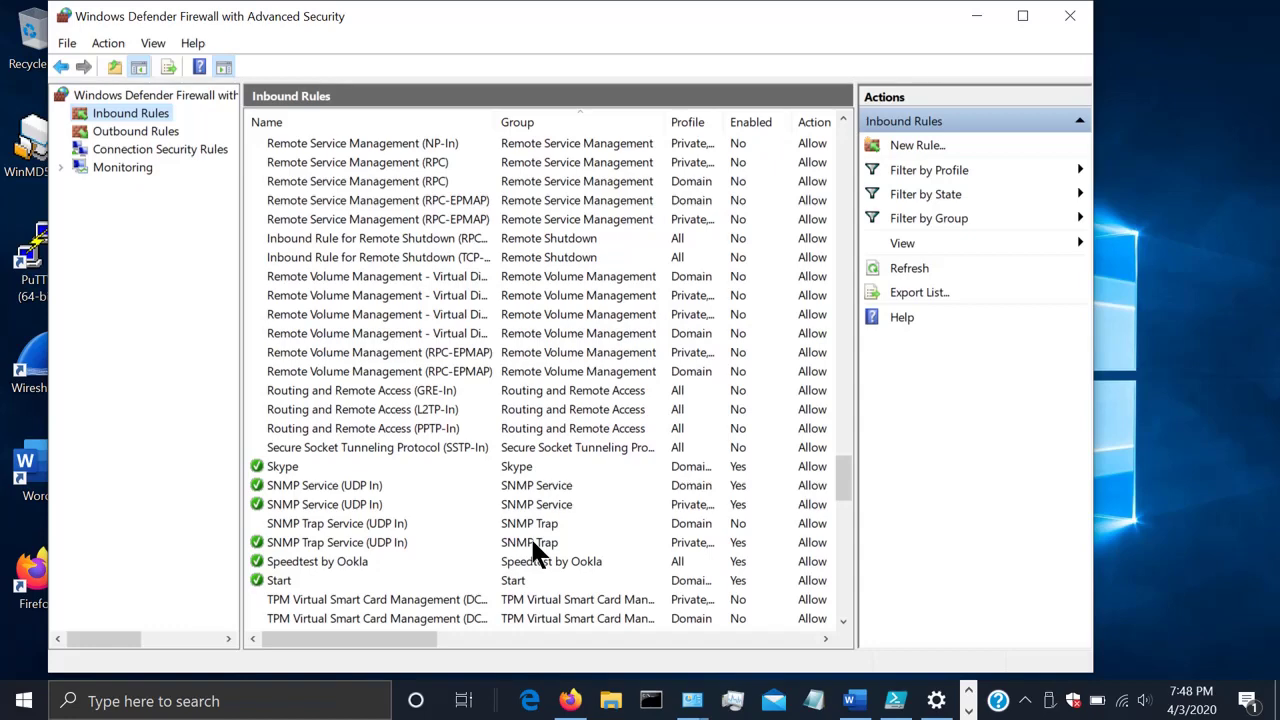
{"action": "left_click", "coordinate": [165, 131]}
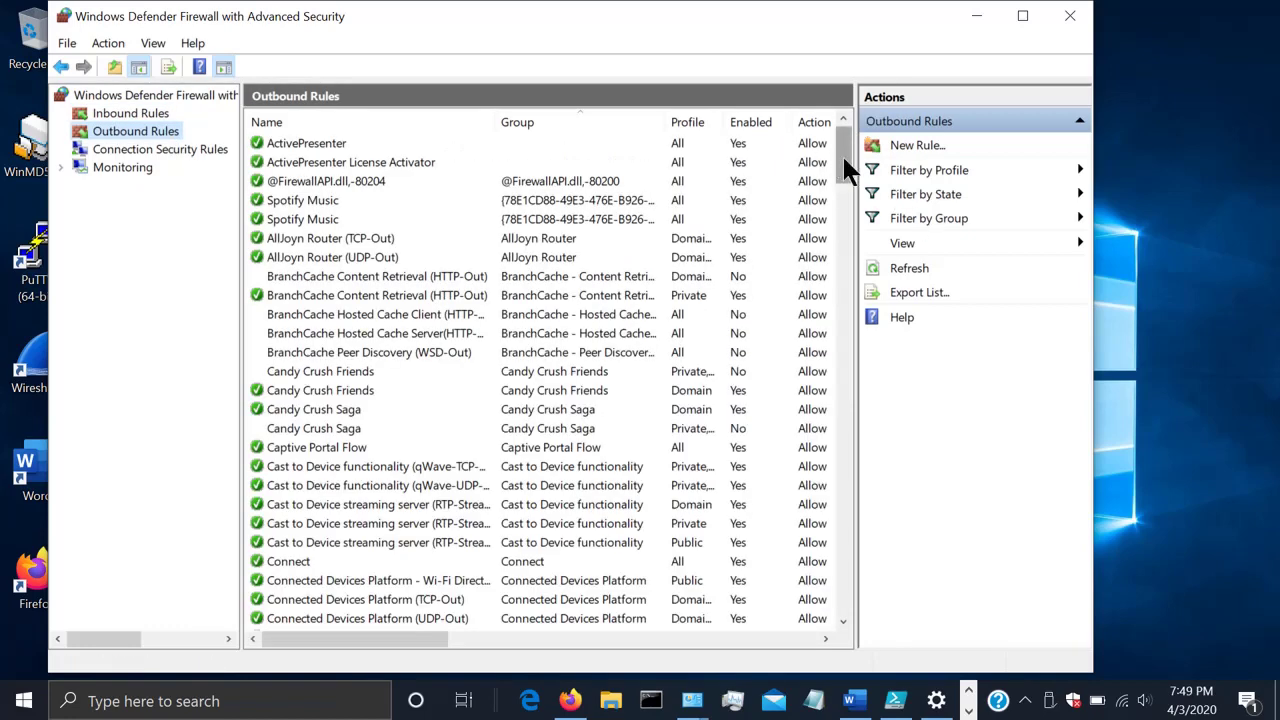
Confirm the outbound SNMP Service (UDP Out) rules are enabled, then close the advanced firewall console.
{"action": "left_click_drag", "start_coordinate": [843, 156], "coordinate": [830, 477]}
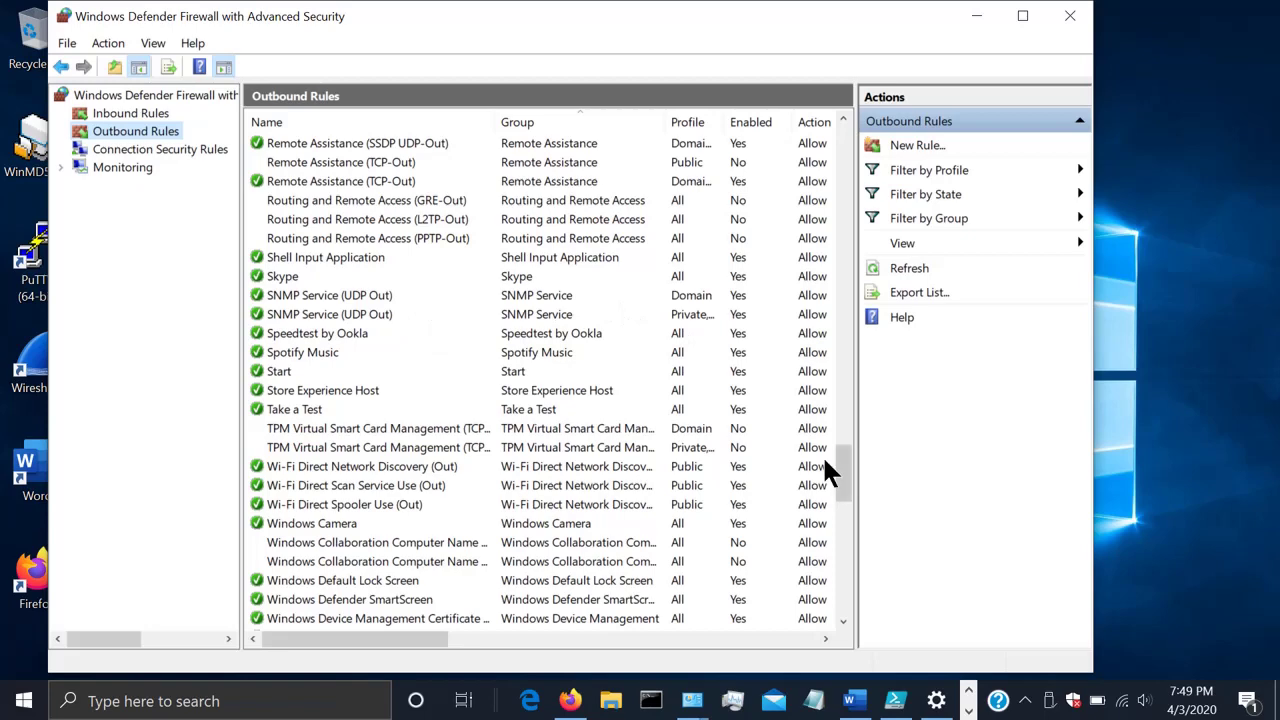
{"action": "left_click_drag", "start_coordinate": [824, 462], "coordinate": [838, 162]}
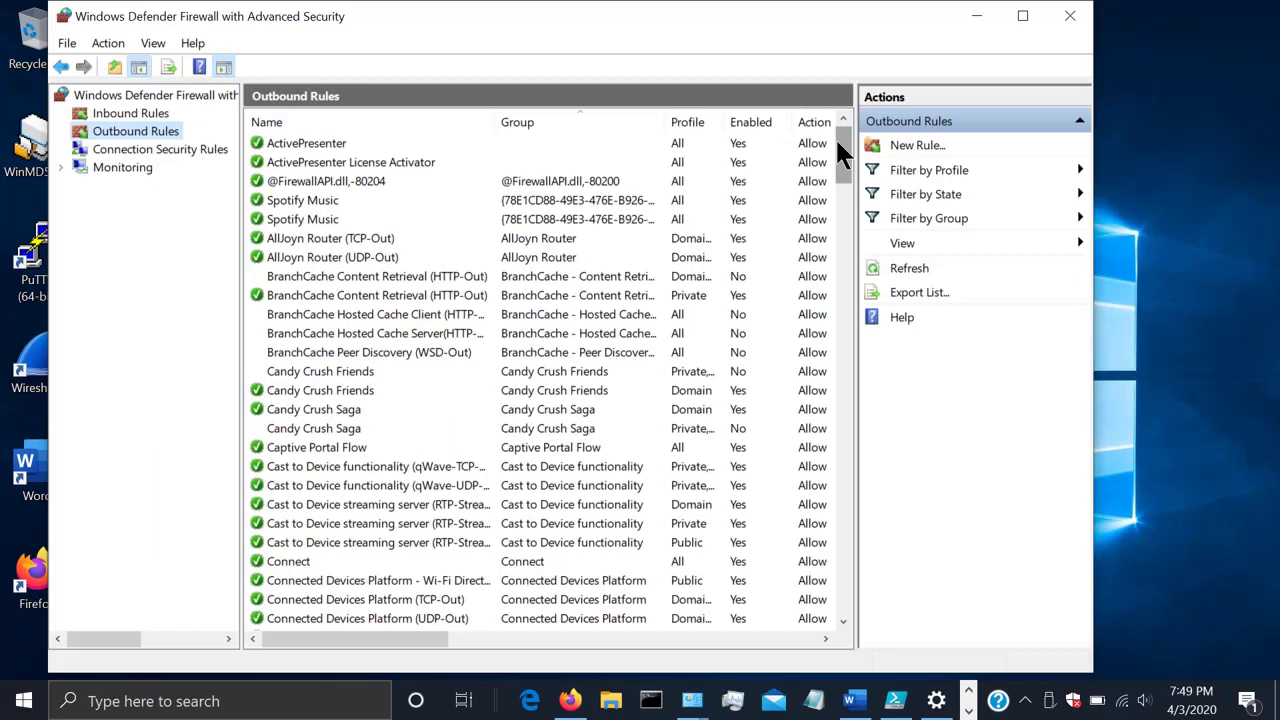
{"action": "left_click", "coordinate": [1070, 20]}
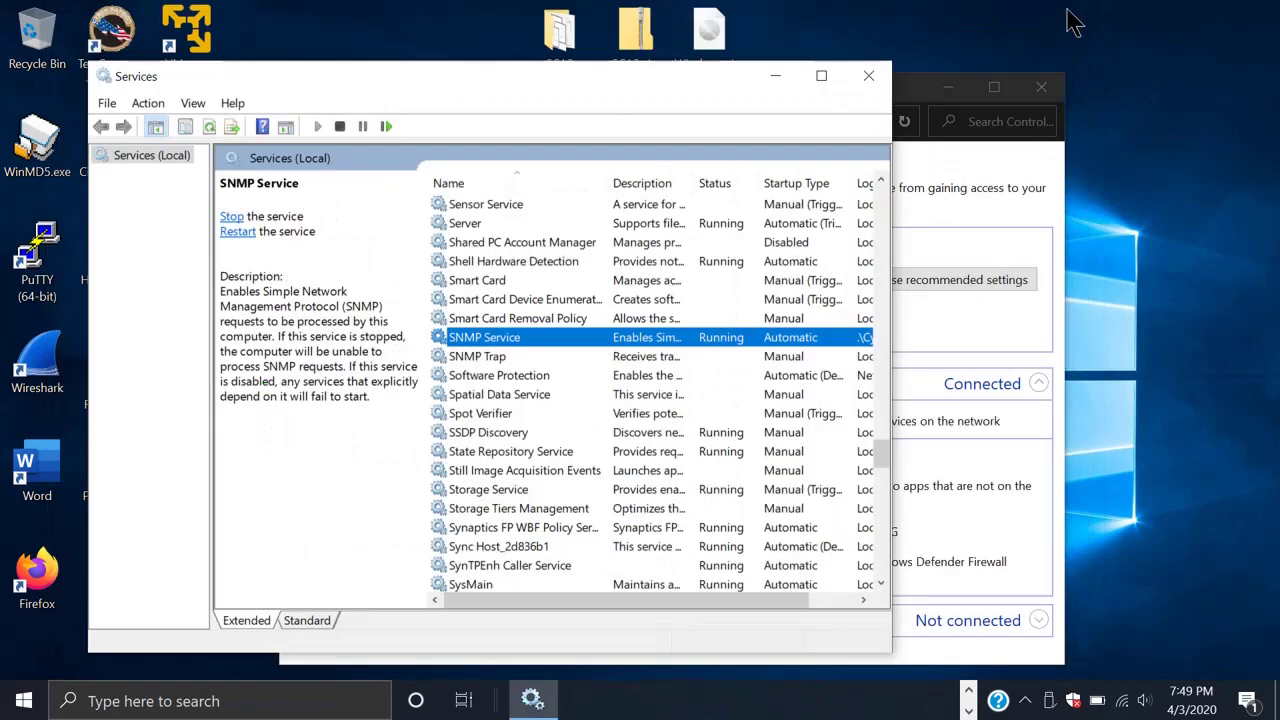
Close the Services console.
{"action": "left_click", "coordinate": [868, 78]}
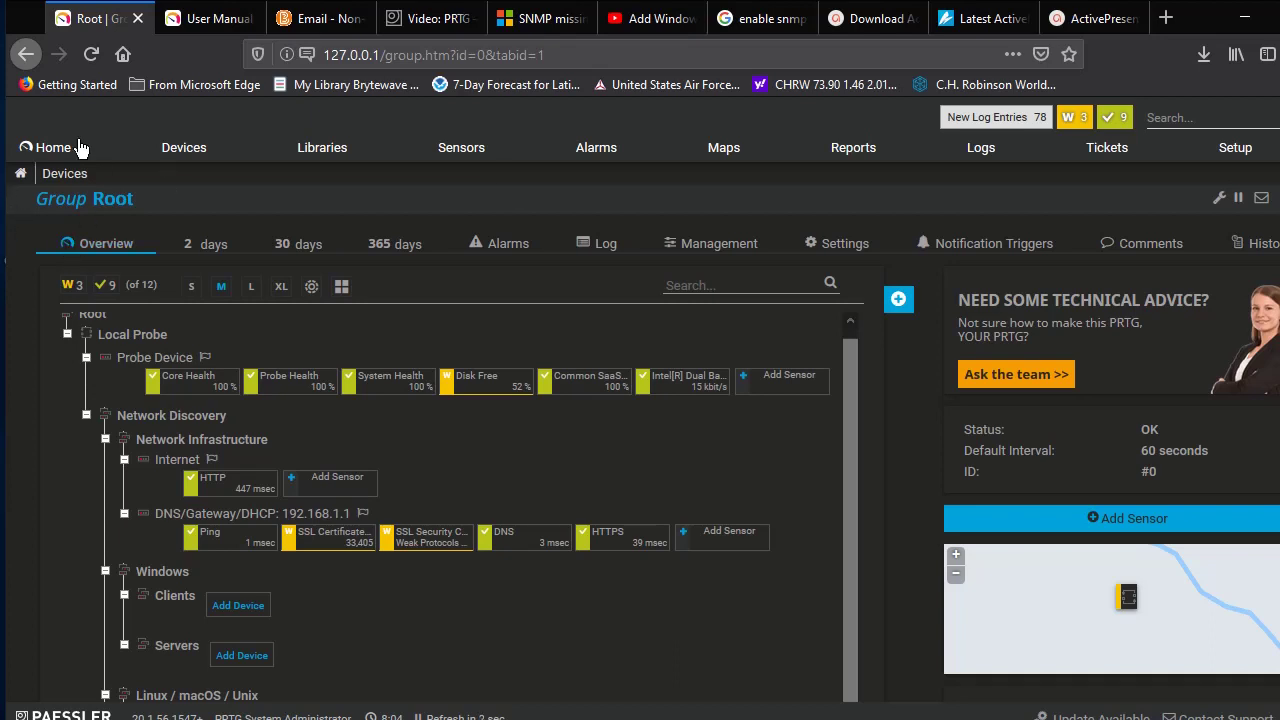
{"action": "left_click", "coordinate": [55, 148]}
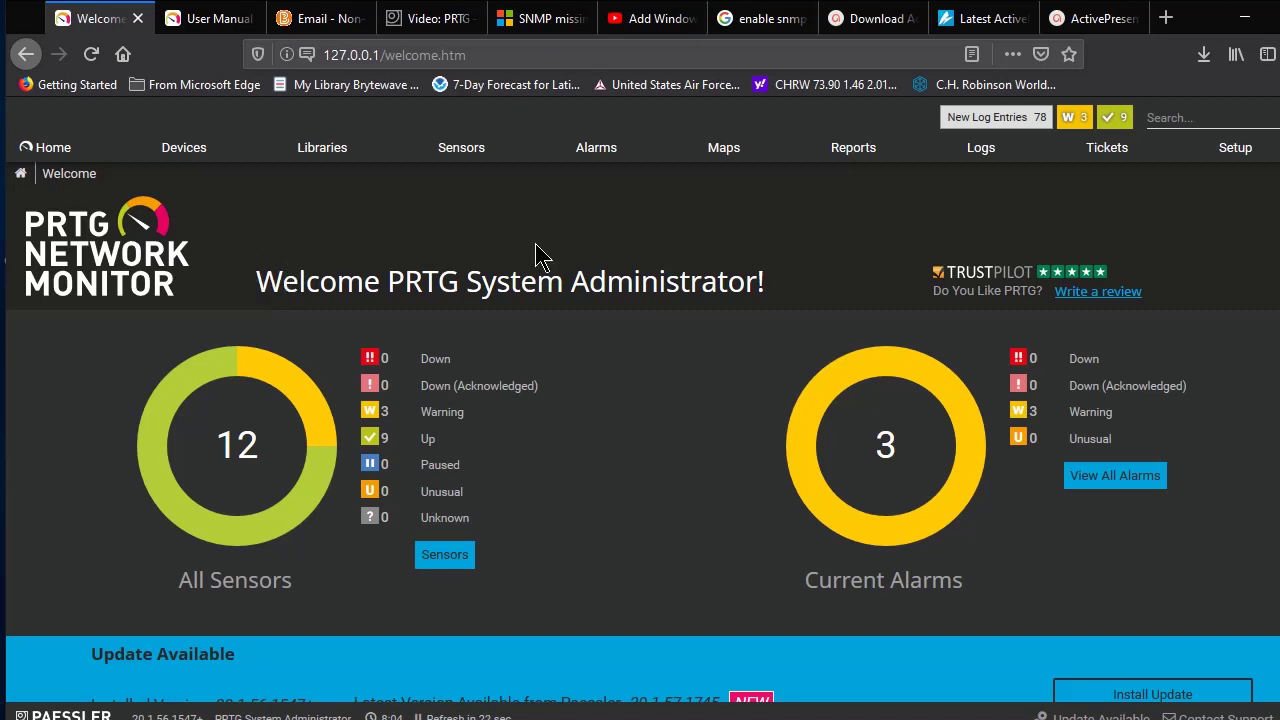
{"action": "scroll", "coordinate": [466, 406], "scroll_direction": "down", "scroll_amount": 2}
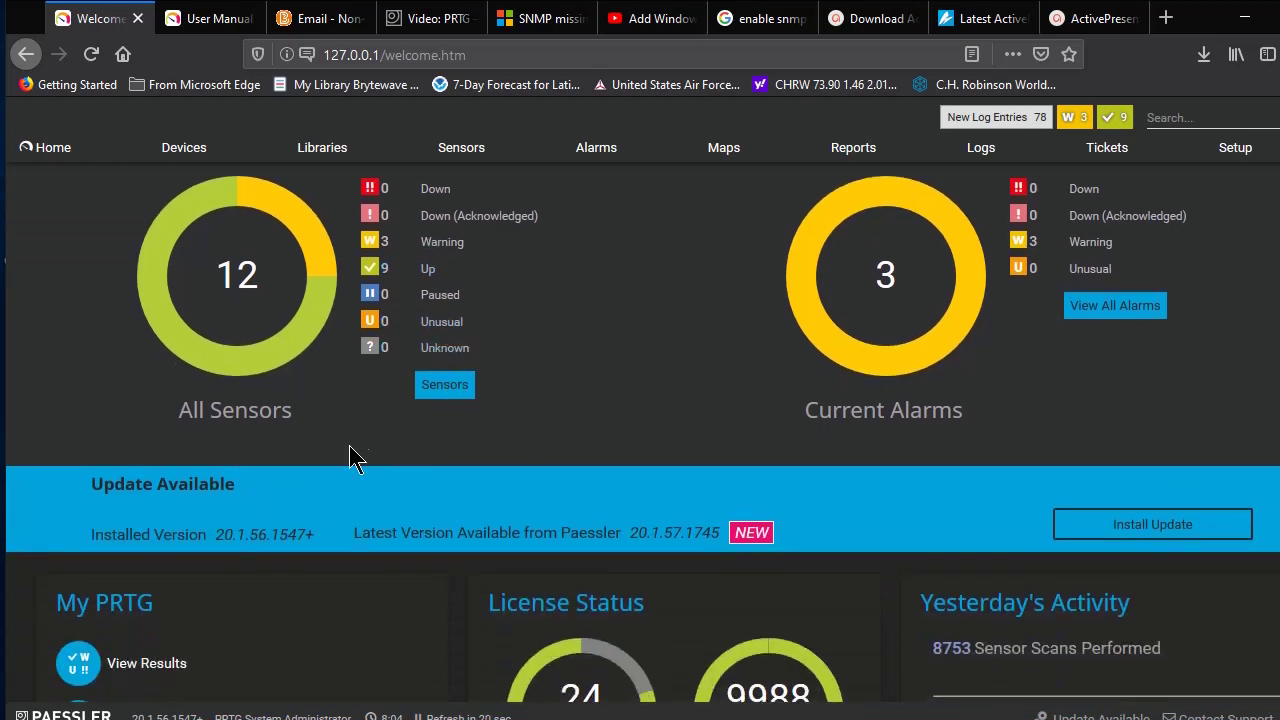
{"action": "scroll", "coordinate": [351, 457], "scroll_direction": "down", "scroll_amount": 5}
{"action": "scroll", "coordinate": [606, 297], "scroll_direction": "up", "scroll_amount": 7}
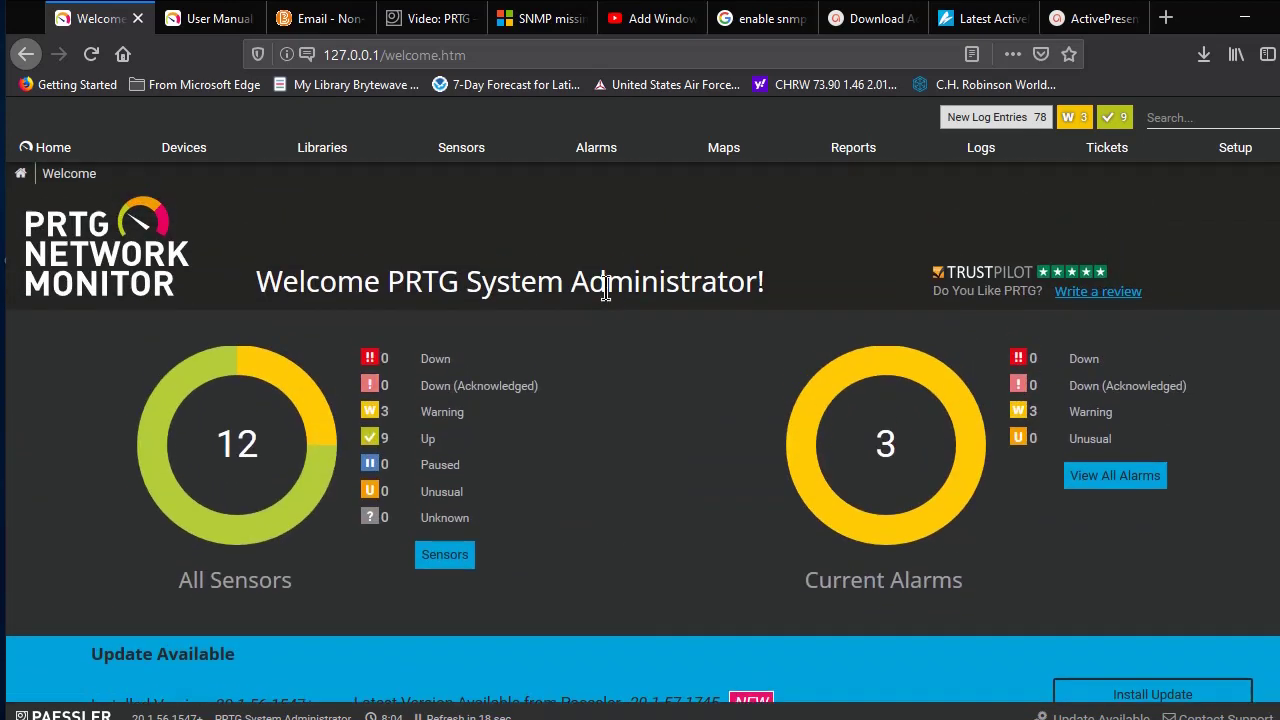
{"action": "left_click", "coordinate": [183, 147]}
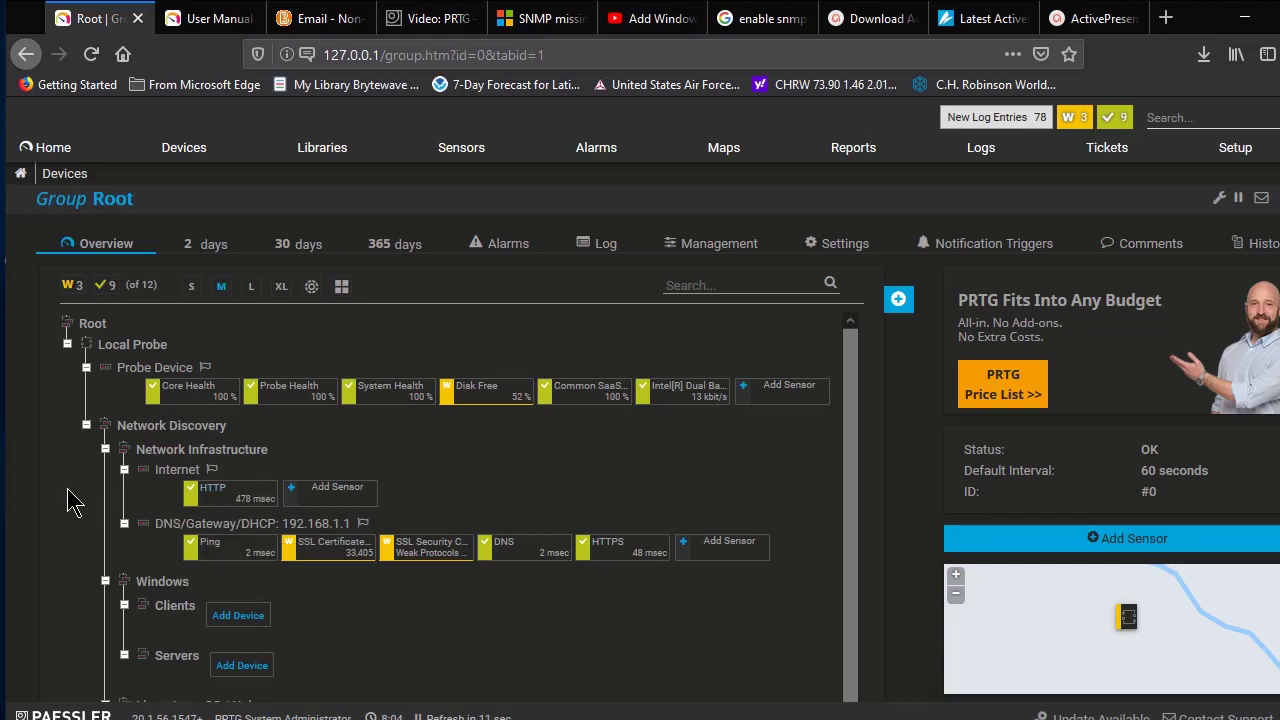
{"action": "scroll", "coordinate": [57, 500], "scroll_direction": "down", "scroll_amount": 2}
{"action": "scroll", "coordinate": [57, 500], "scroll_direction": "down", "scroll_amount": 1}
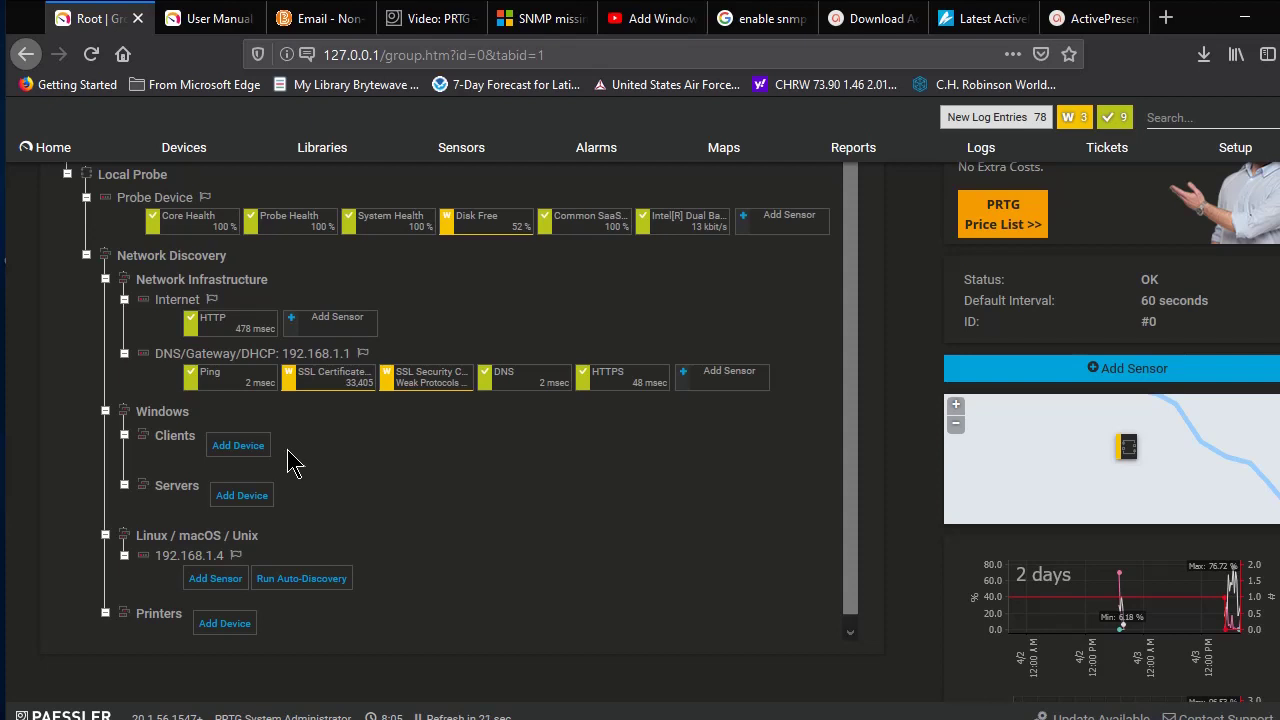
Start a new device in the Clients group named 'HP Elitebook'.
{"action": "left_click", "coordinate": [249, 446]}
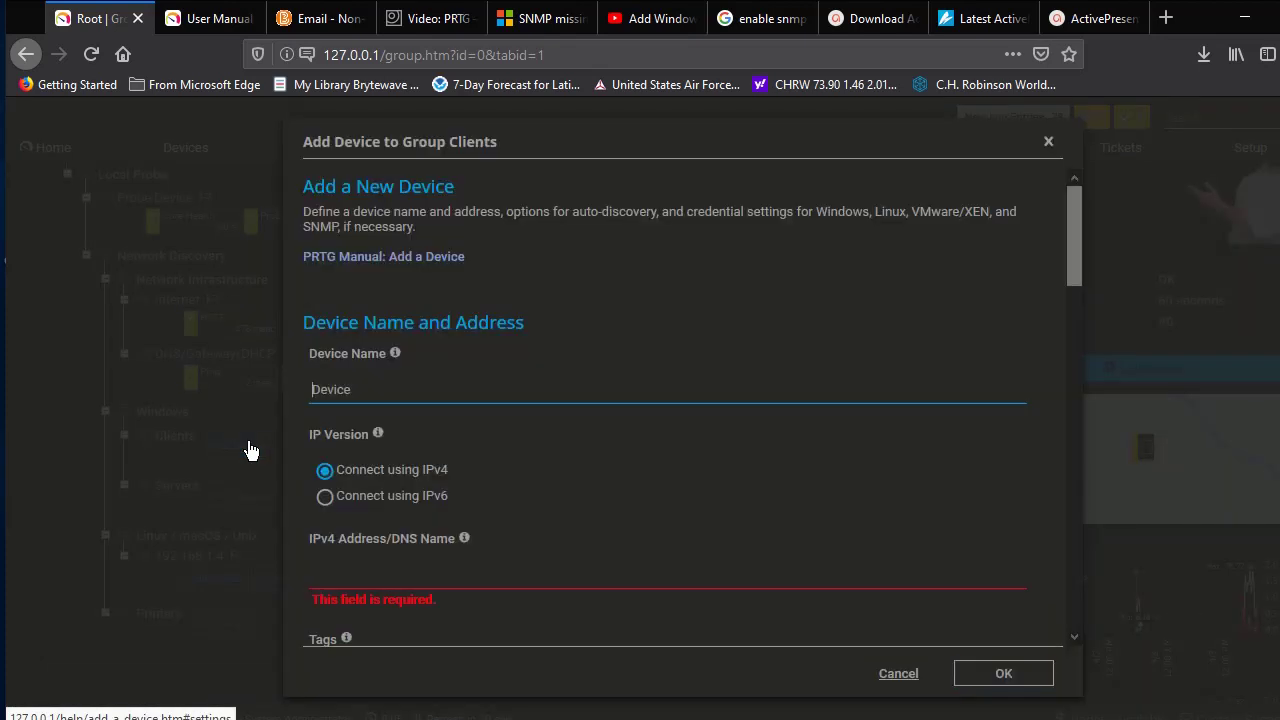
{"action": "left_click_drag", "start_coordinate": [364, 391], "coordinate": [311, 393]}
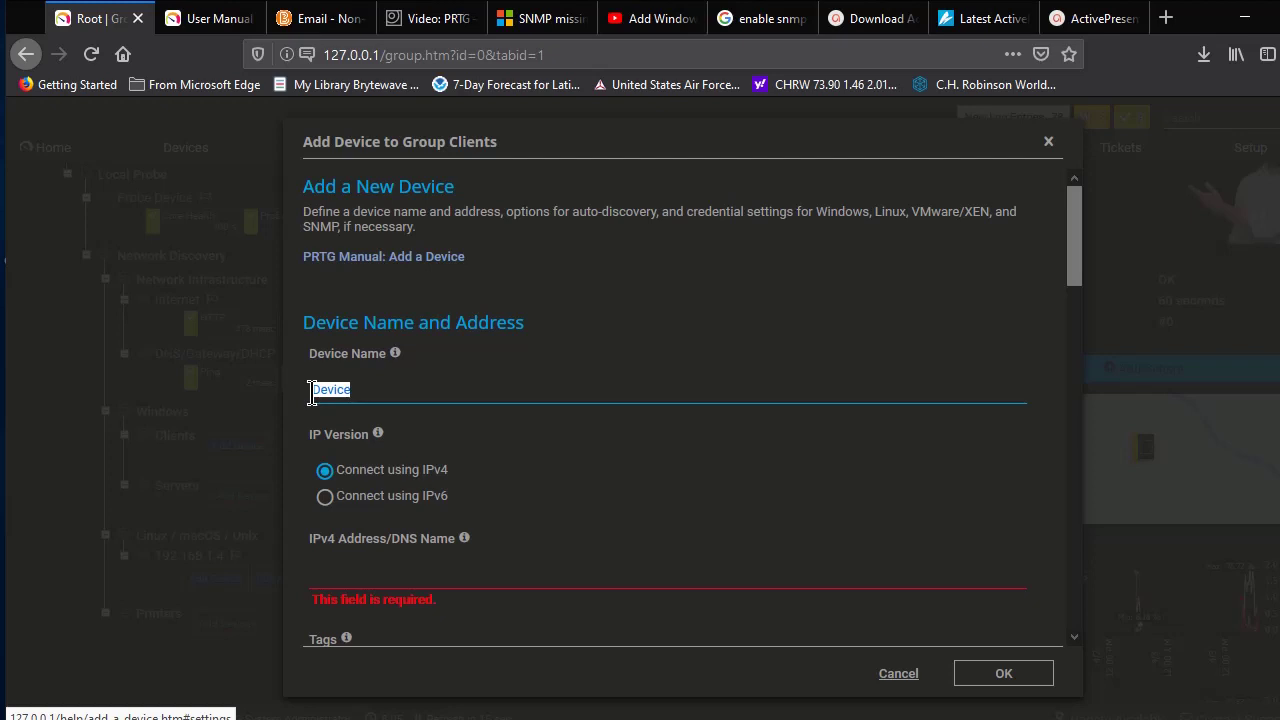
{"action": "type", "text": "Elite"}
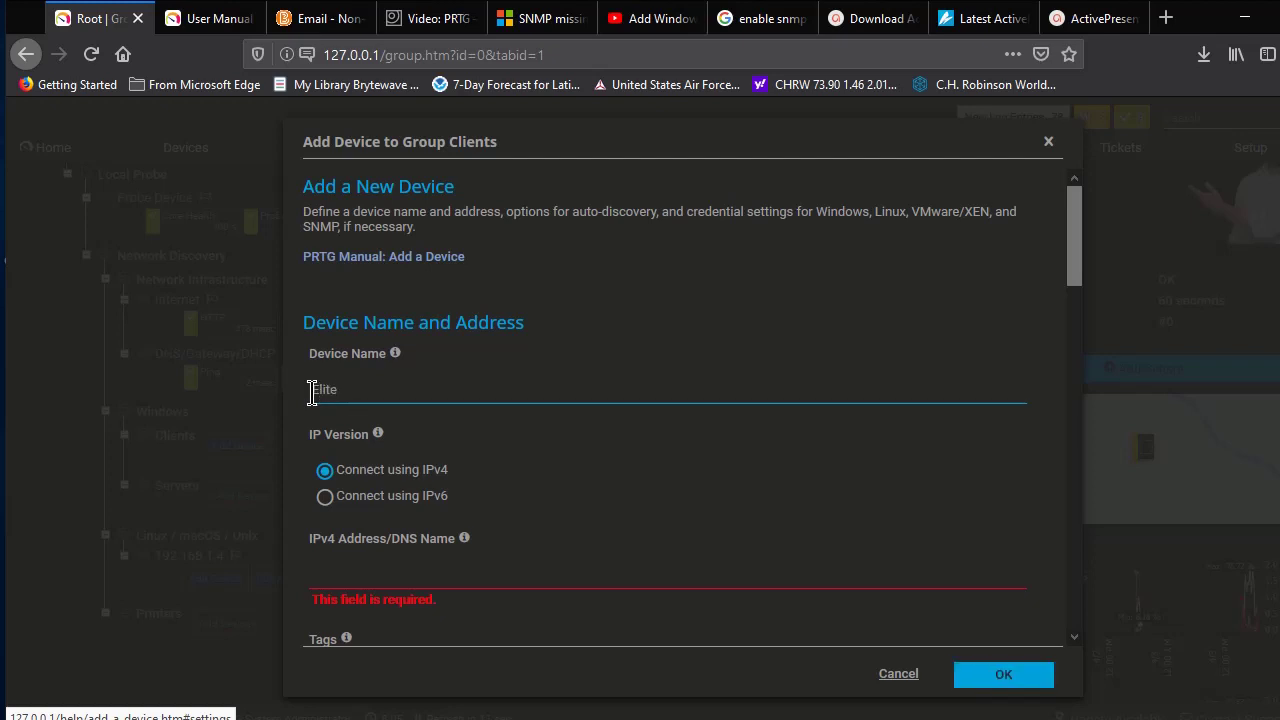
{"action": "key", "text": "BackSpace"}
{"action": "key", "text": "BackSpace"}
{"action": "key", "text": "BackSpace"}
{"action": "key", "text": "BackSpace"}
{"action": "key", "text": "BackSpace"}
{"action": "type", "text": "HP Elitebook"}
Set the device's IPv4 address to 192.168.1.6 and choose the HP icon.
{"action": "left_click", "coordinate": [383, 574]}
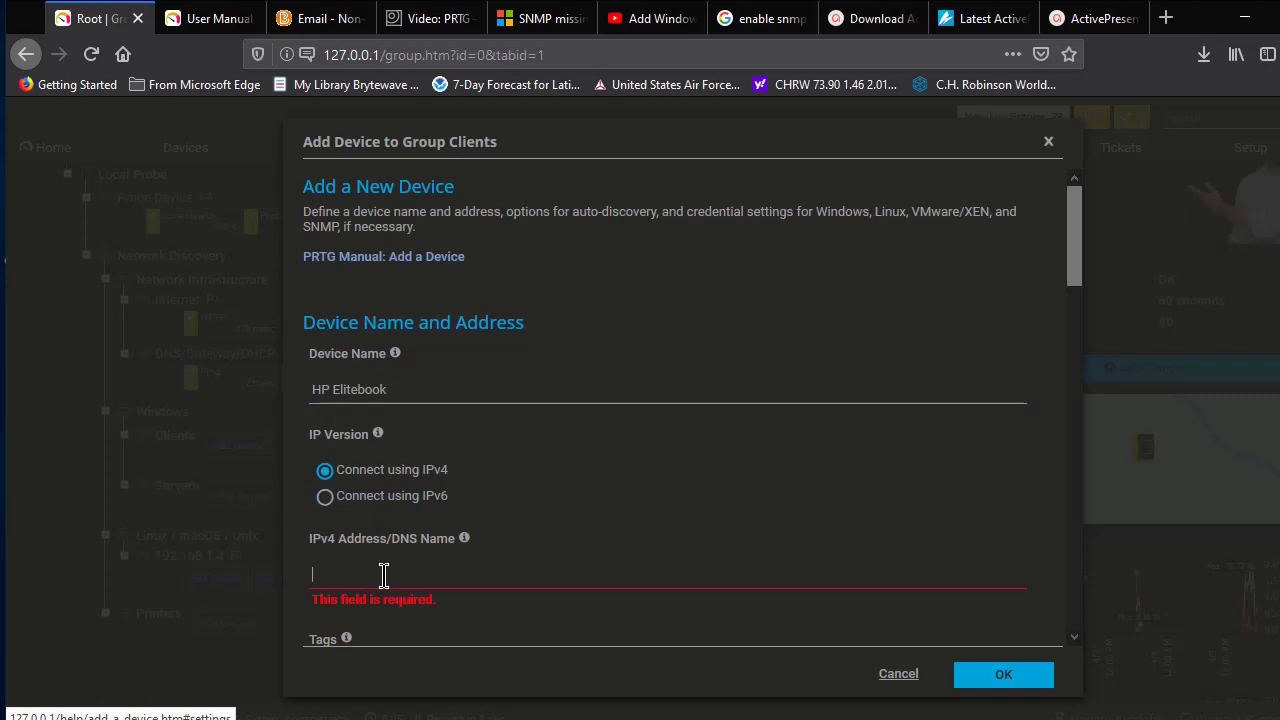
{"action": "type", "text": "192.1"}
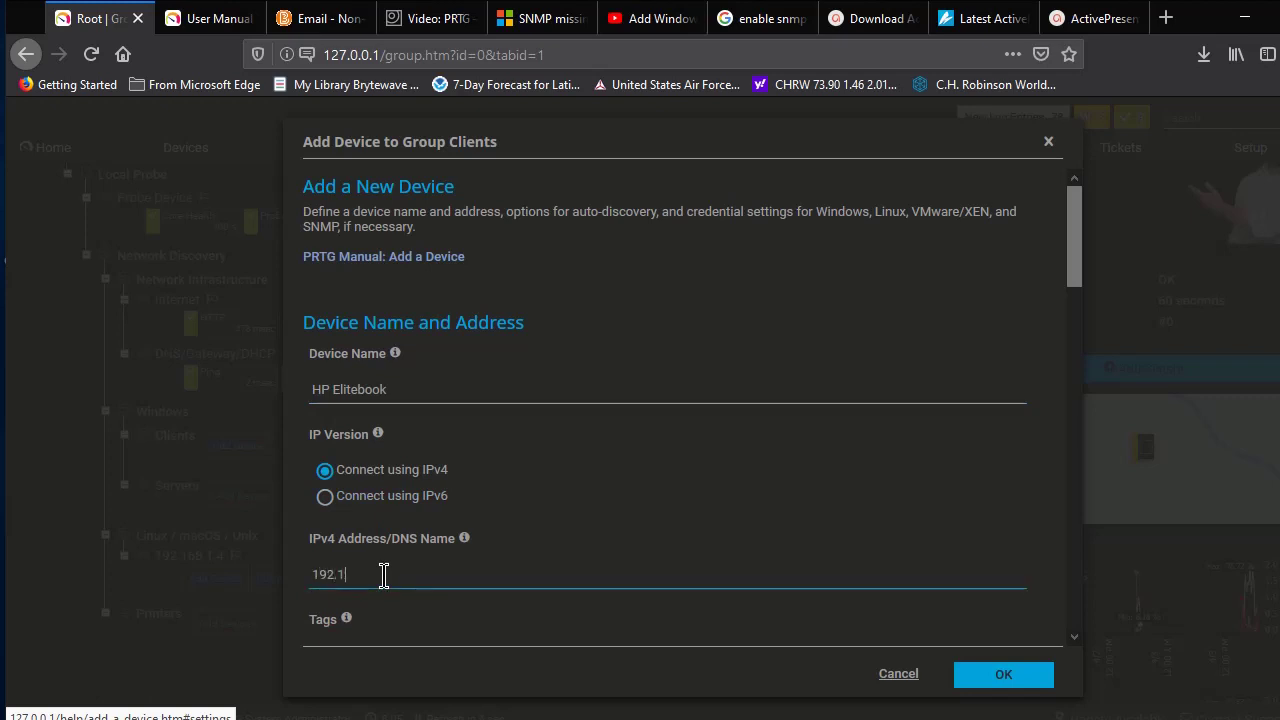
{"action": "type", "text": "68.1.6"}
{"action": "scroll", "coordinate": [511, 494], "scroll_direction": "down", "scroll_amount": 5}
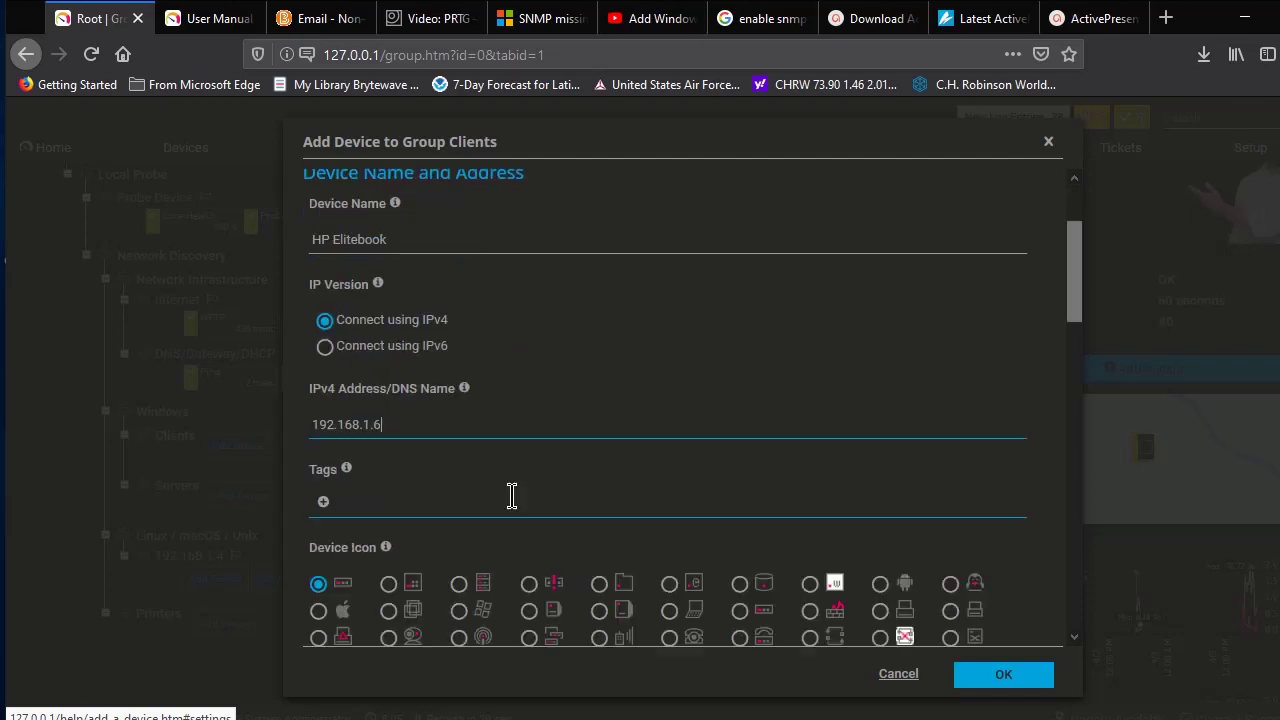
{"action": "left_click", "coordinate": [697, 568]}
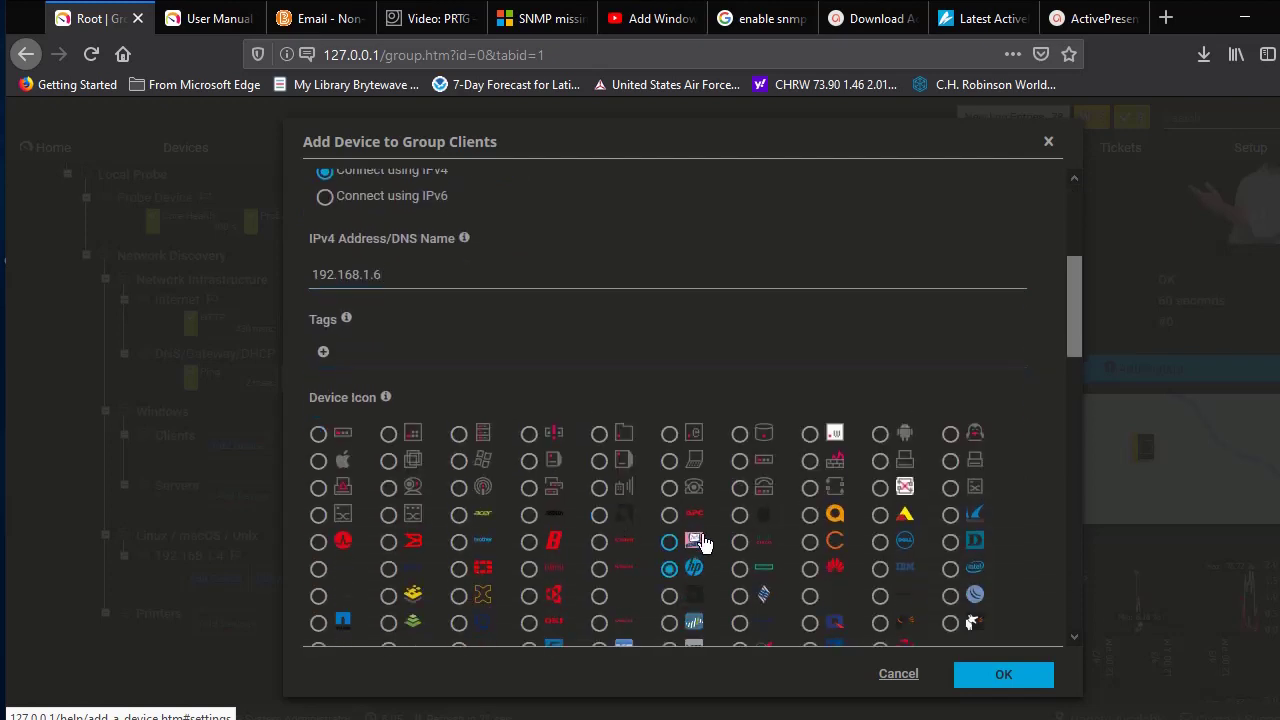
{"action": "scroll", "coordinate": [580, 480], "scroll_direction": "down", "scroll_amount": 5}
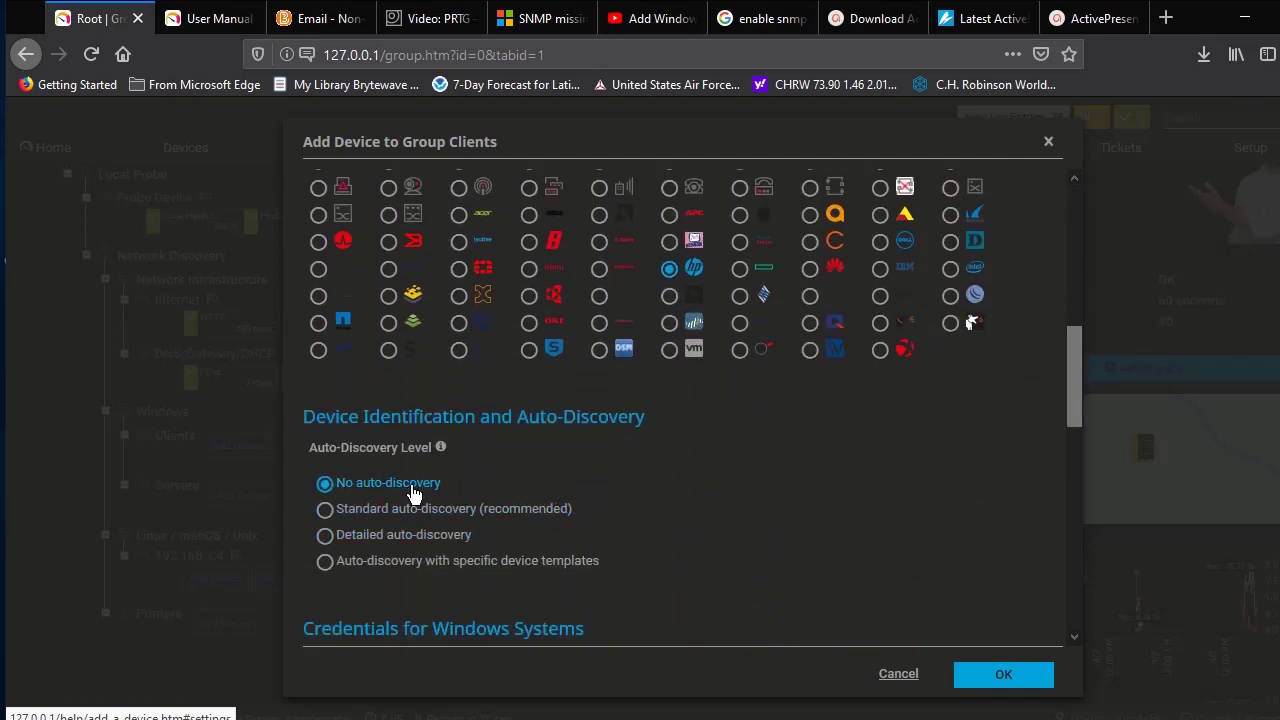
{"action": "scroll", "coordinate": [414, 484], "scroll_direction": "down", "scroll_amount": 3}
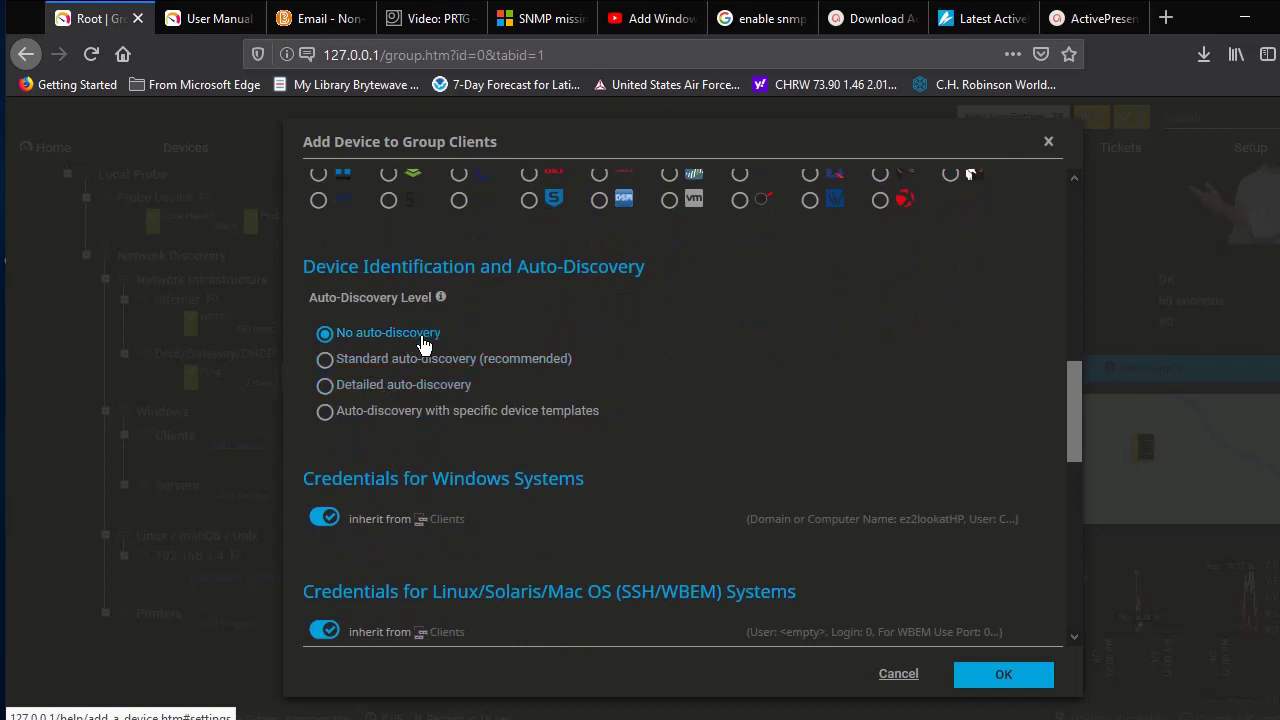
{"action": "scroll", "coordinate": [422, 345], "scroll_direction": "down", "scroll_amount": 3}
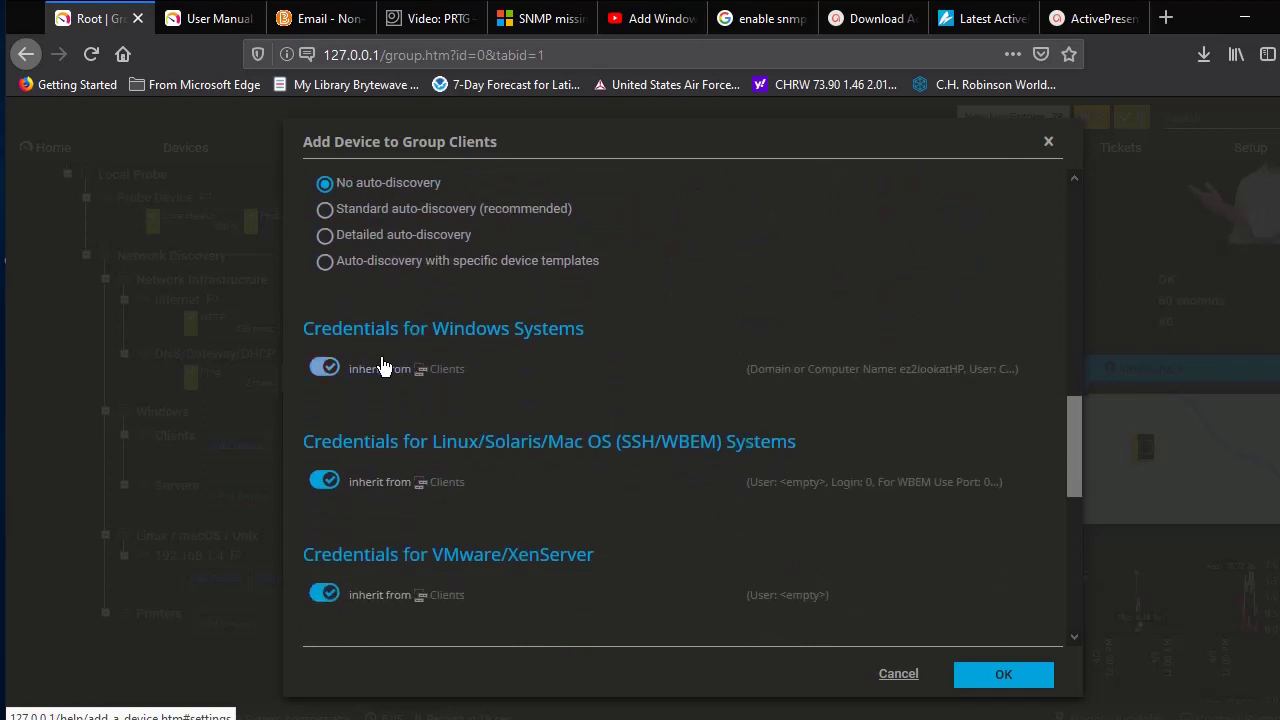
Stop inheriting Windows credentials and enter the device's computer name, user and password.
{"action": "left_click", "coordinate": [331, 378]}
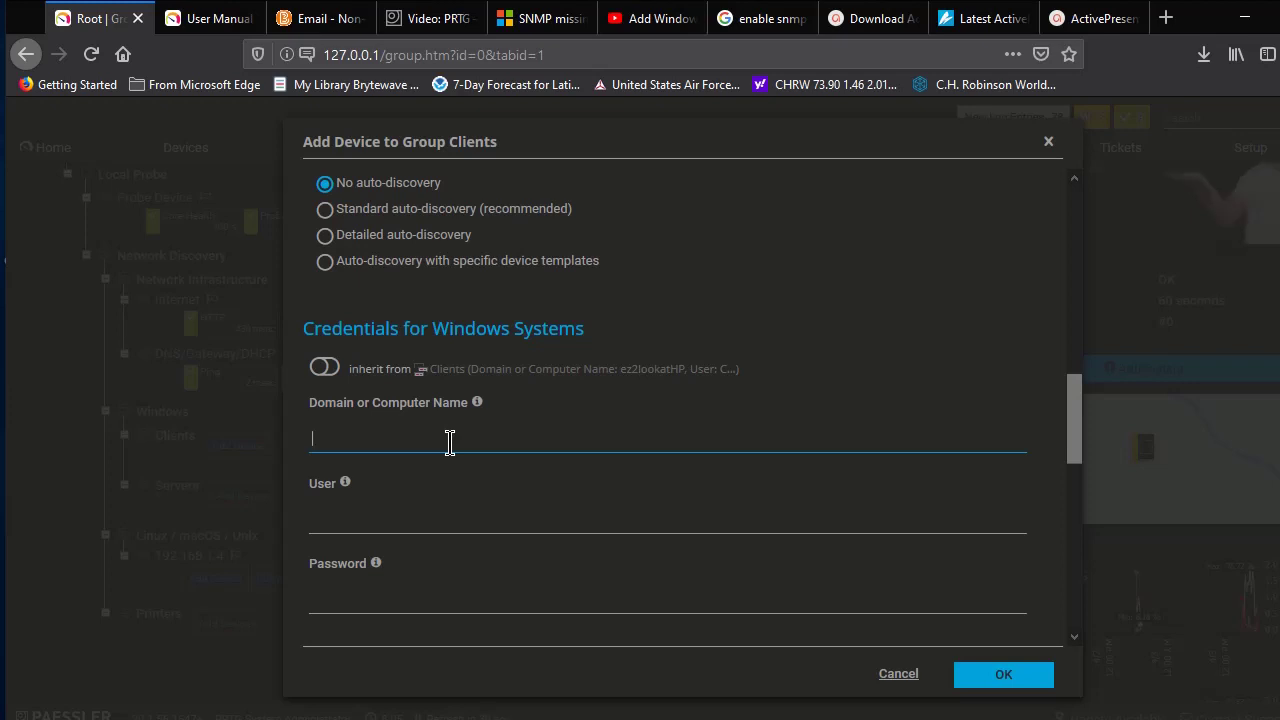
{"action": "type", "text": "EZ2lookAT-LT"}
{"action": "left_click", "coordinate": [430, 513]}
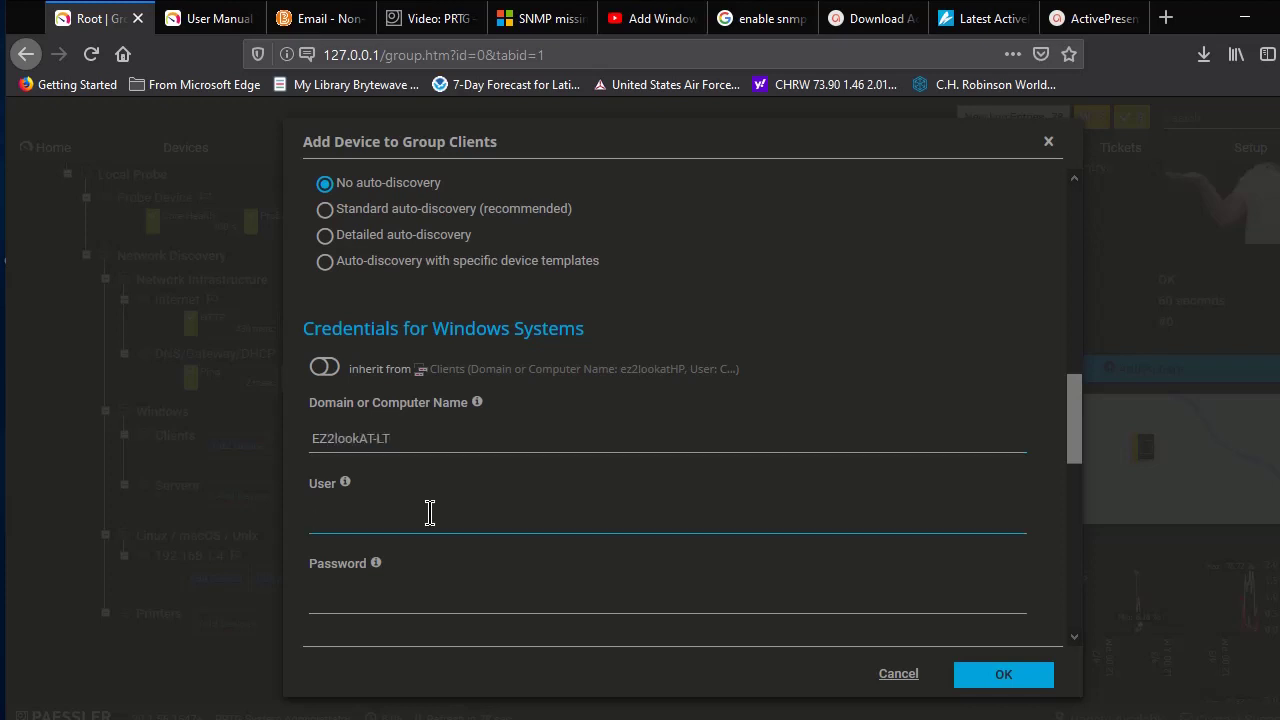
{"action": "type", "text": "Cyber Patriot"}
{"action": "key", "text": "Tab"}
{"action": "scroll", "coordinate": [430, 513], "scroll_direction": "down", "scroll_amount": 3}
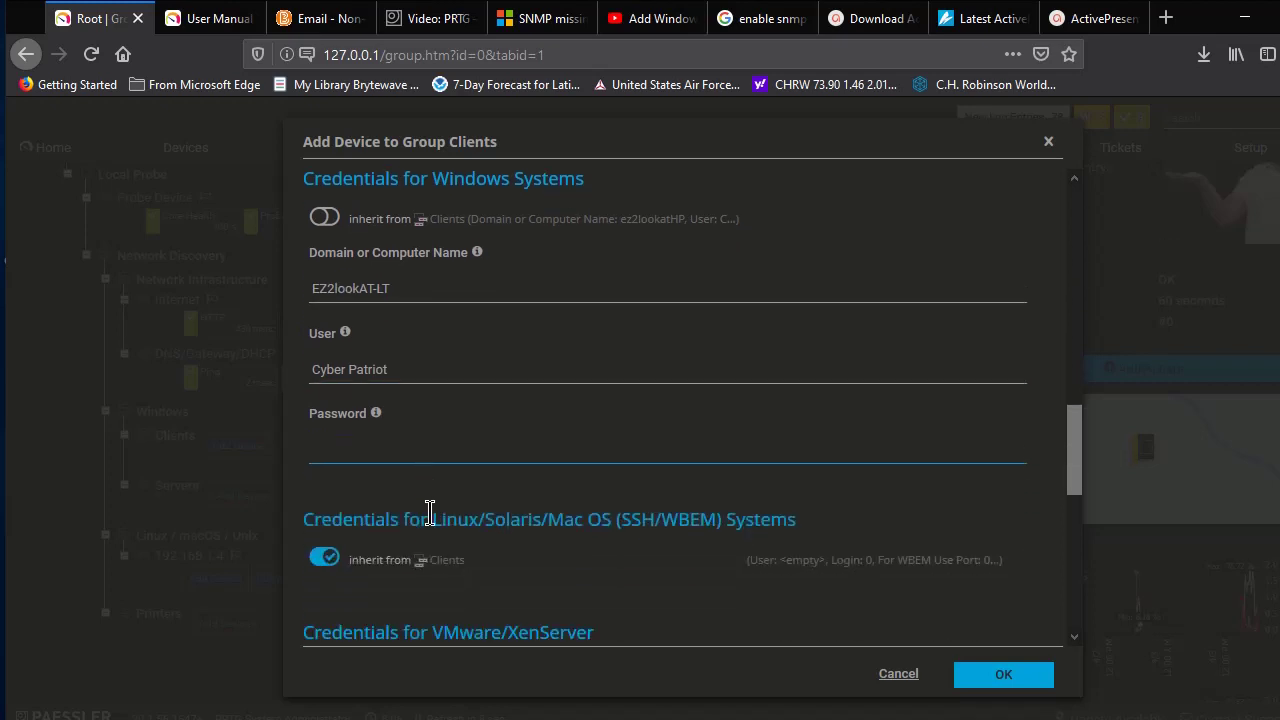
{"action": "type", "text": "********"}
{"action": "scroll", "coordinate": [400, 357], "scroll_direction": "down", "scroll_amount": 6}
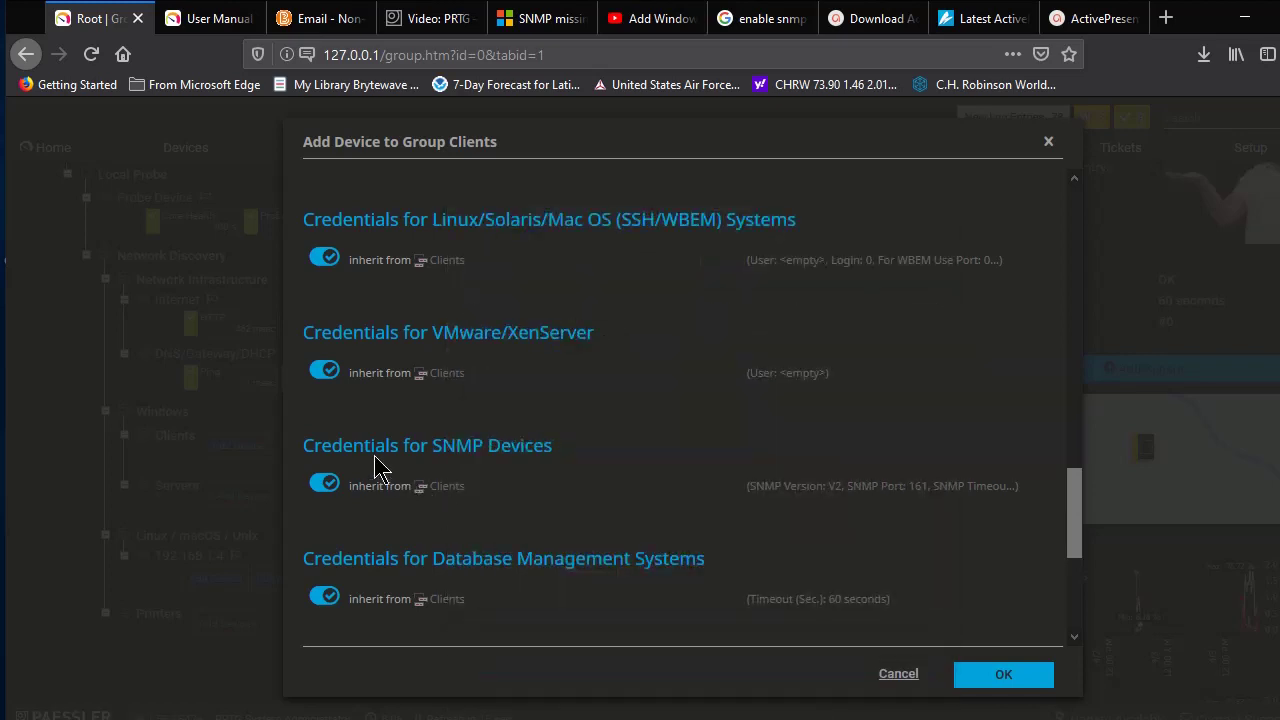
Keep SNMP credentials inherited from Clients and confirm adding HP Elitebook.
{"action": "left_click", "coordinate": [336, 490]}
{"action": "scroll", "coordinate": [345, 500], "scroll_direction": "down", "scroll_amount": 3}
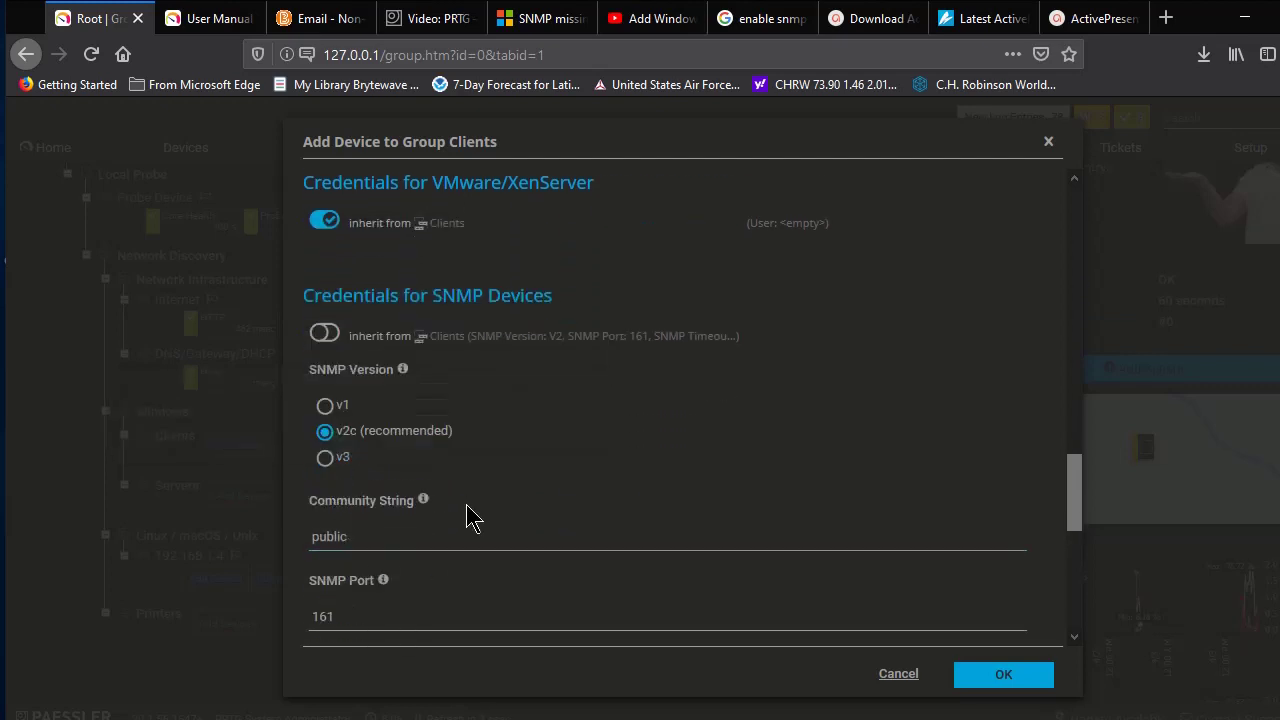
{"action": "scroll", "coordinate": [471, 514], "scroll_direction": "down", "scroll_amount": 3}
{"action": "scroll", "coordinate": [471, 514], "scroll_direction": "up", "scroll_amount": 3}
{"action": "scroll", "coordinate": [394, 354], "scroll_direction": "down", "scroll_amount": 3}
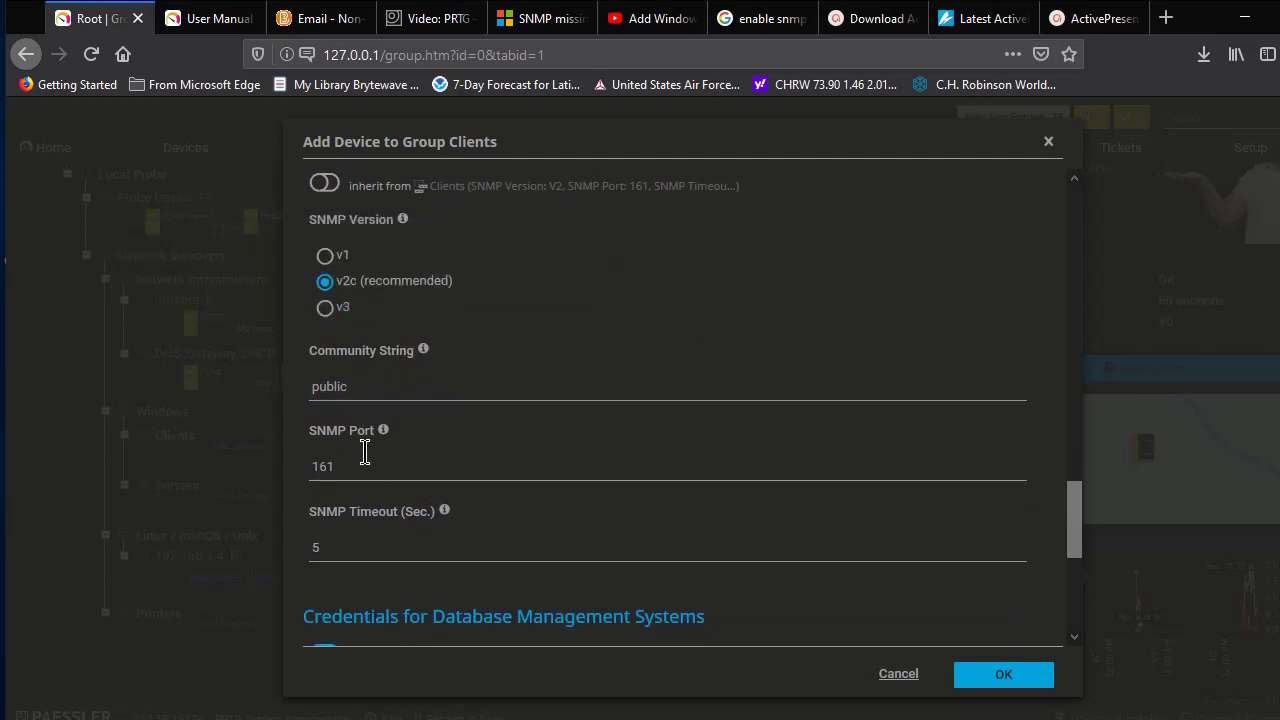
{"action": "scroll", "coordinate": [414, 374], "scroll_direction": "up", "scroll_amount": 3}
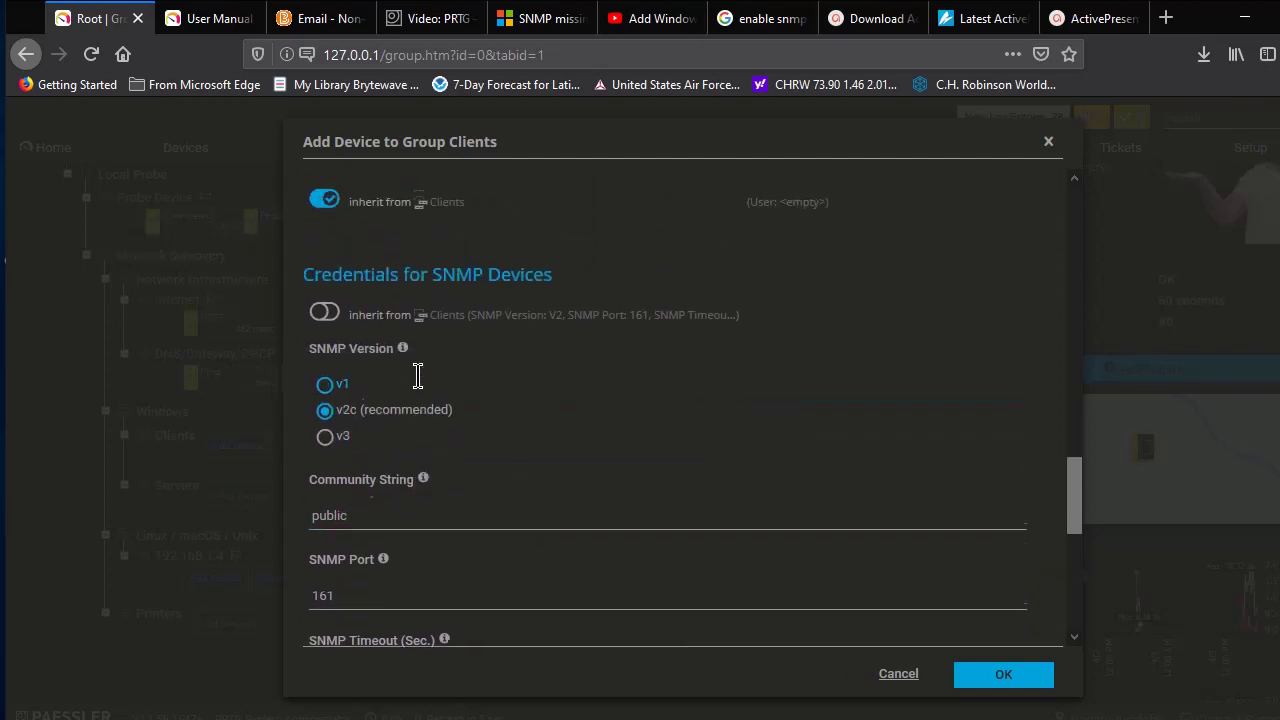
{"action": "left_click", "coordinate": [326, 335]}
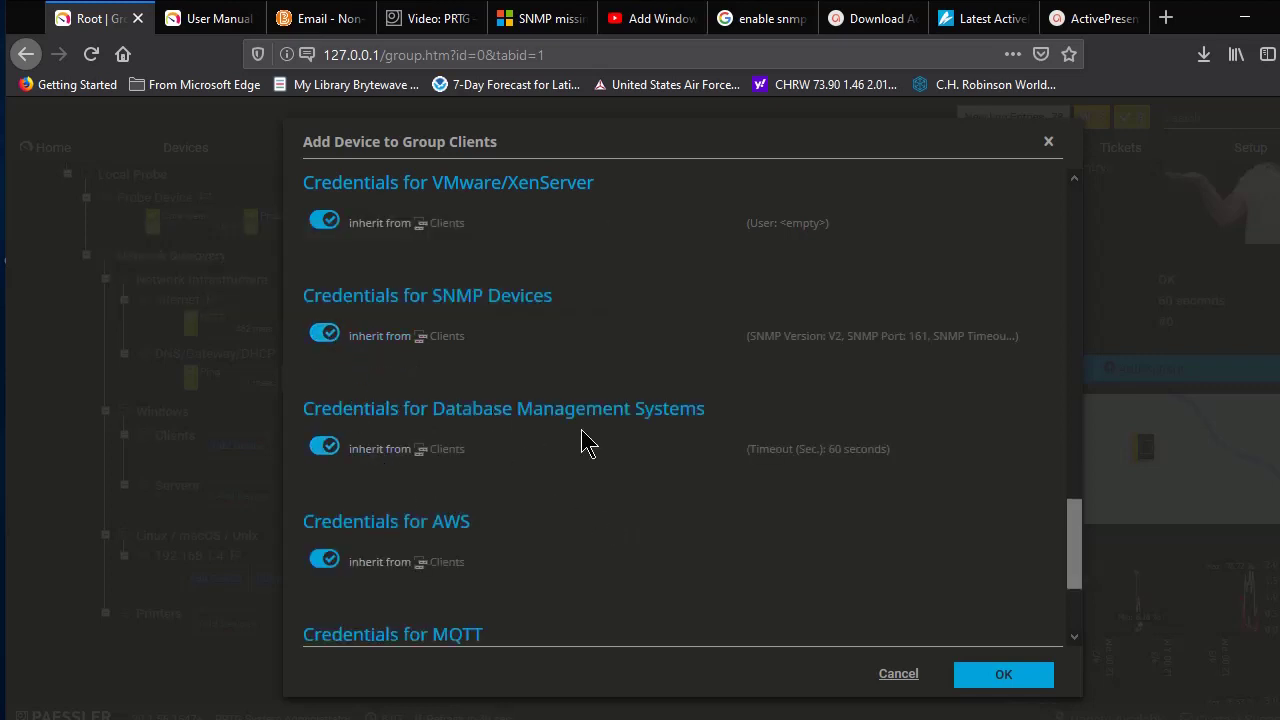
{"action": "scroll", "coordinate": [583, 437], "scroll_direction": "down", "scroll_amount": 3}
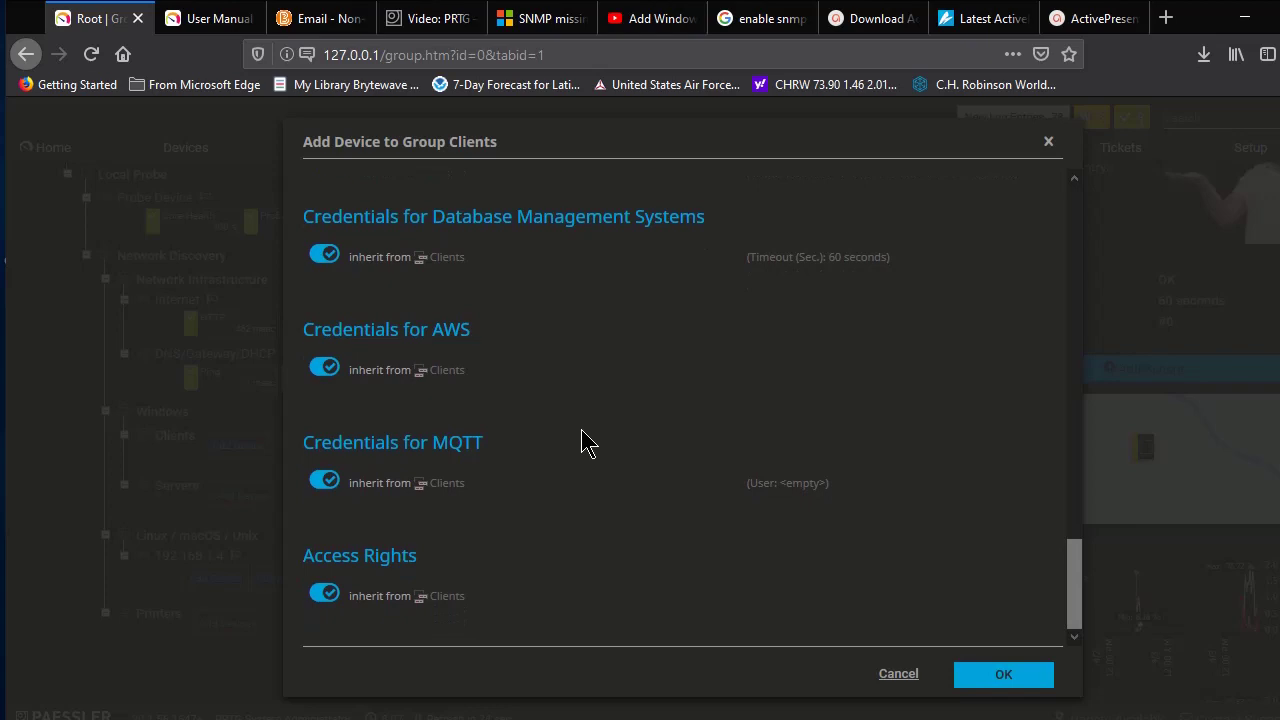
{"action": "scroll", "coordinate": [583, 437], "scroll_direction": "up", "scroll_amount": 15}
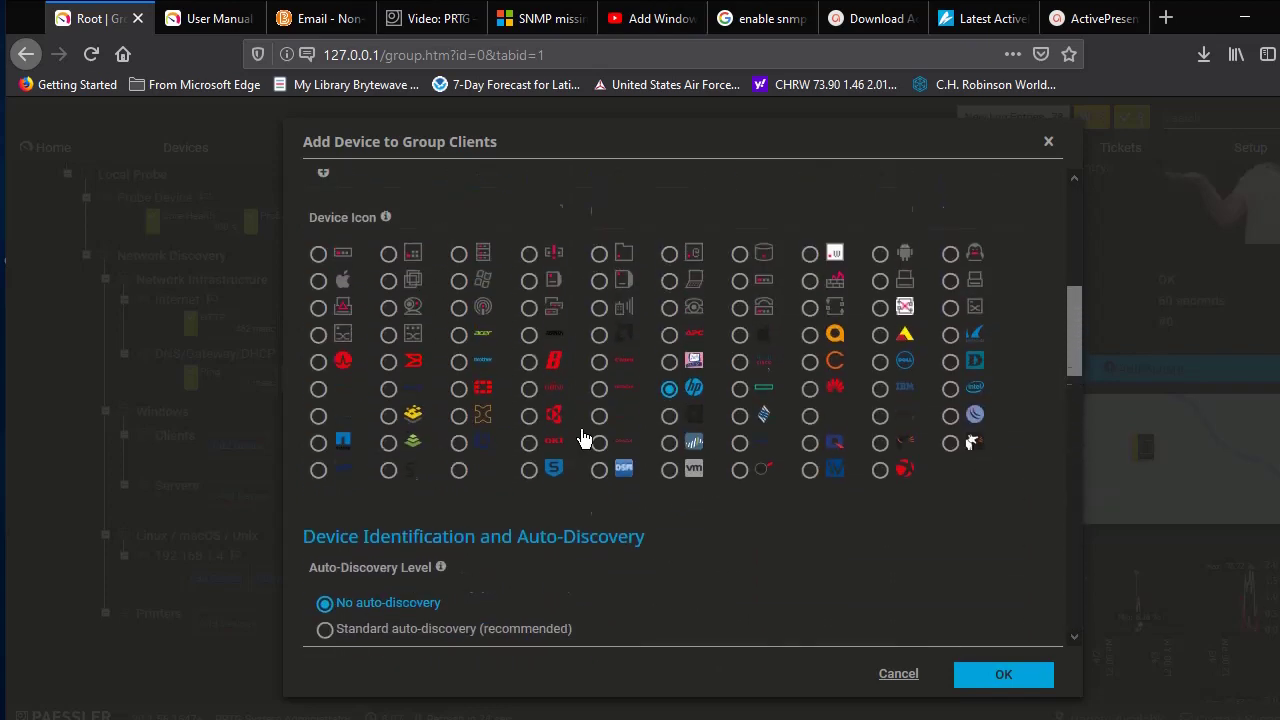
{"action": "scroll", "coordinate": [583, 437], "scroll_direction": "up", "scroll_amount": 5}
{"action": "left_click", "coordinate": [1003, 676]}
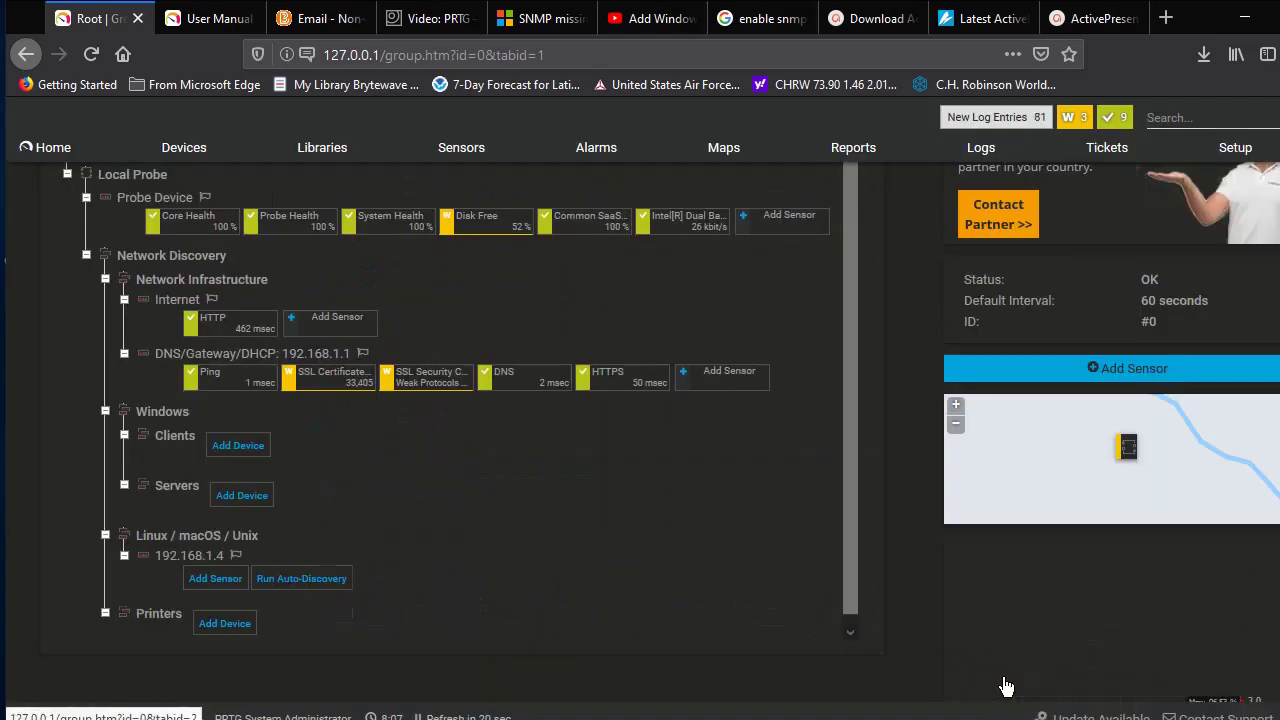
Scroll the device tree to show HP Elitebook under Windows > Clients.
{"action": "scroll", "coordinate": [571, 537], "scroll_direction": "up", "scroll_amount": 3}
{"action": "scroll", "coordinate": [565, 537], "scroll_direction": "down", "scroll_amount": 1}
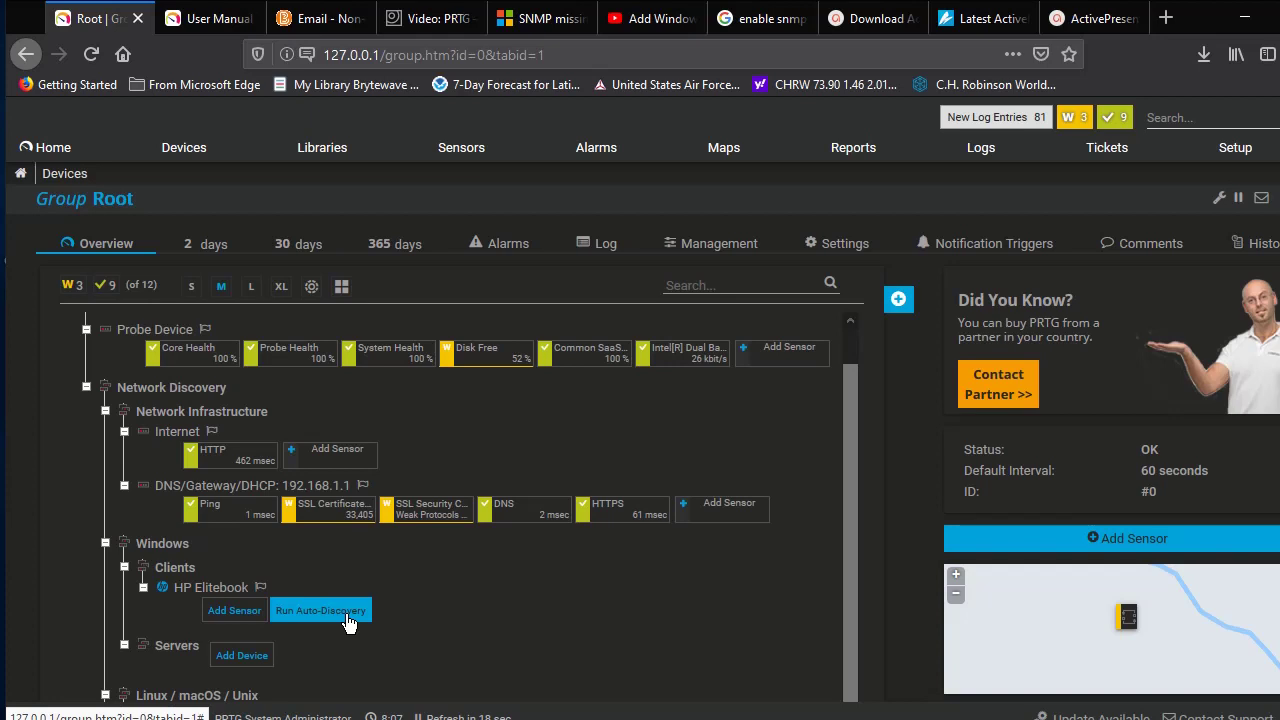
Add a sensor to HP Elitebook, filtering Bandwidth/Traffic, Windows and SNMP, and choose SNMP Traffic.
{"action": "left_click", "coordinate": [236, 614]}
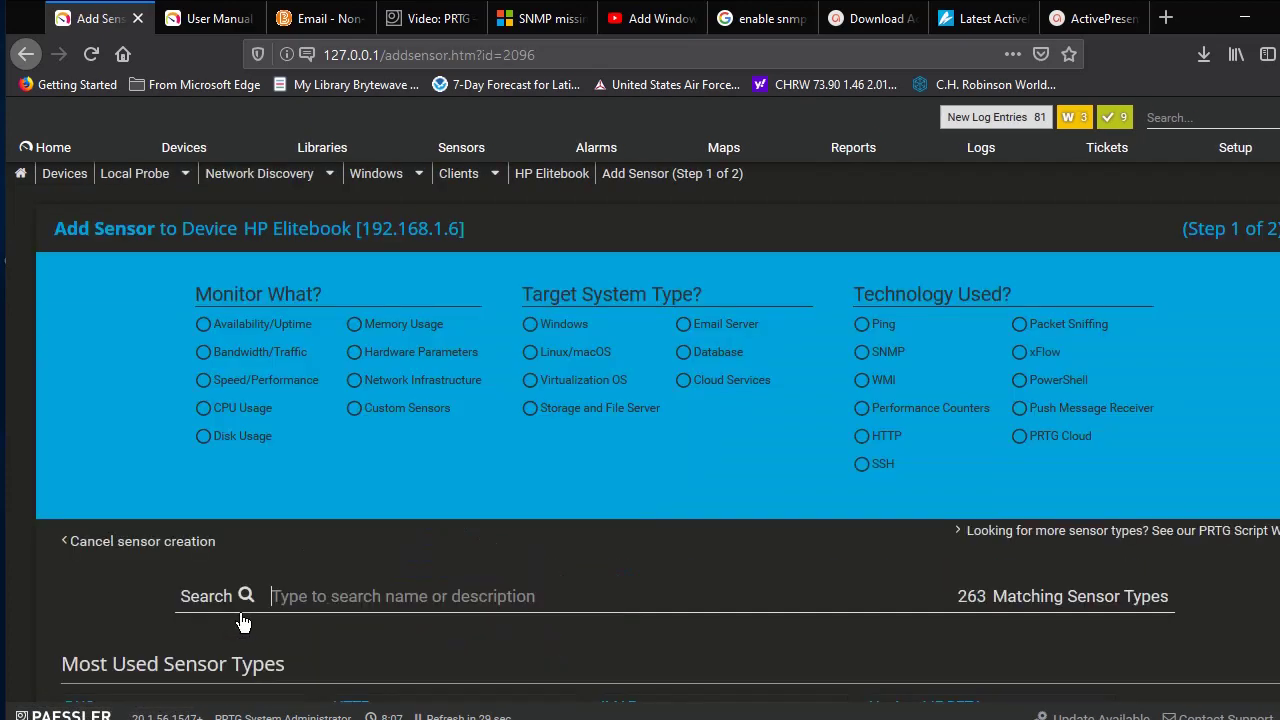
{"action": "scroll", "coordinate": [105, 455], "scroll_direction": "down", "scroll_amount": 3}
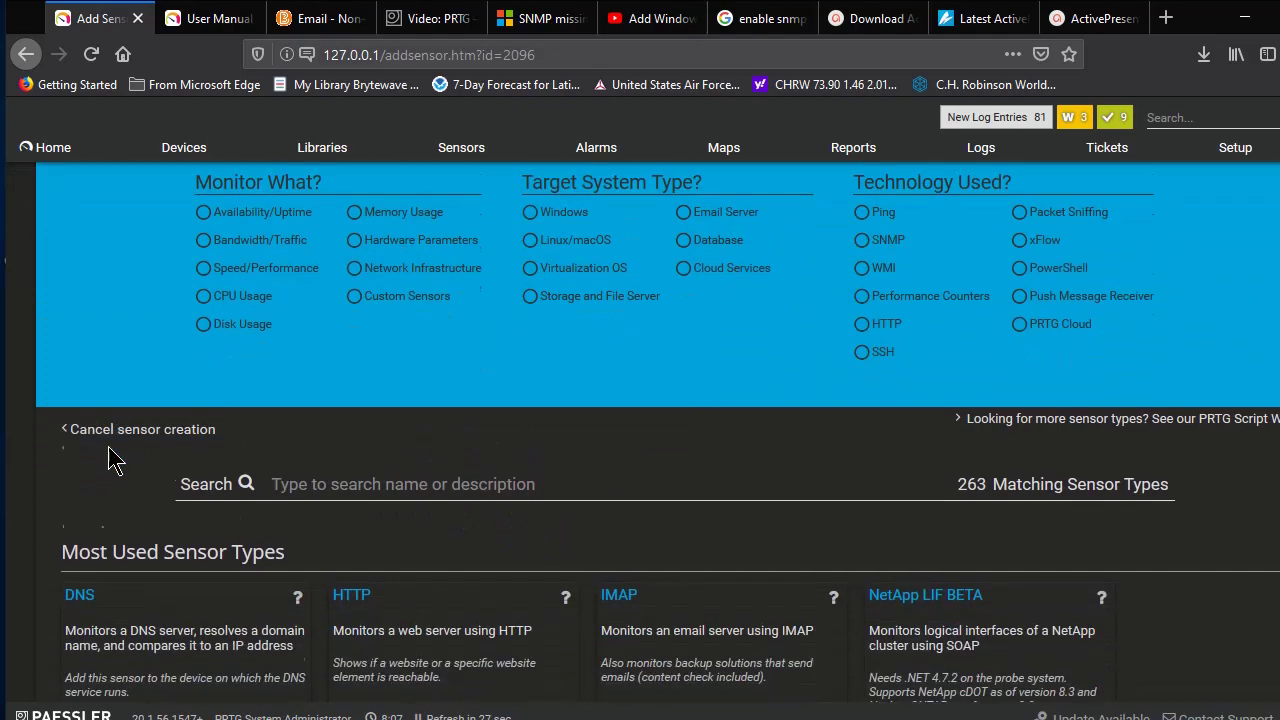
{"action": "scroll", "coordinate": [318, 472], "scroll_direction": "down", "scroll_amount": 3}
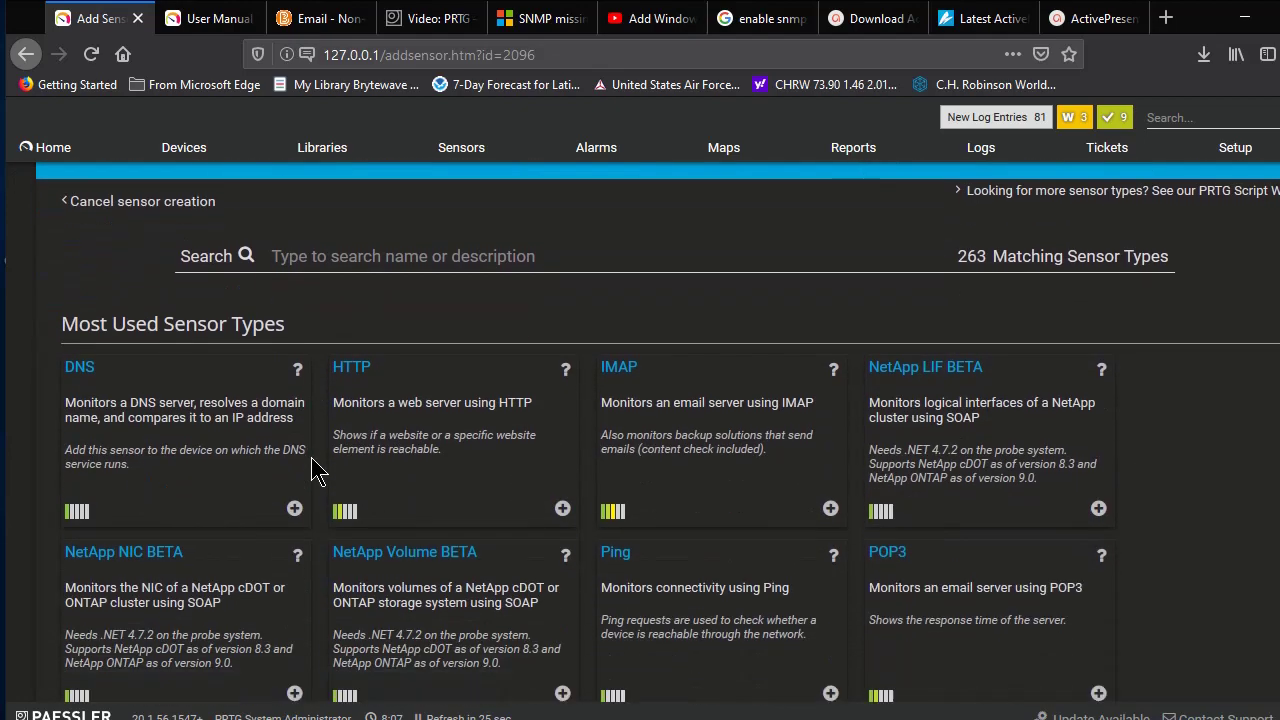
{"action": "scroll", "coordinate": [314, 470], "scroll_direction": "up", "scroll_amount": 3}
{"action": "scroll", "coordinate": [314, 468], "scroll_direction": "down", "scroll_amount": 8}
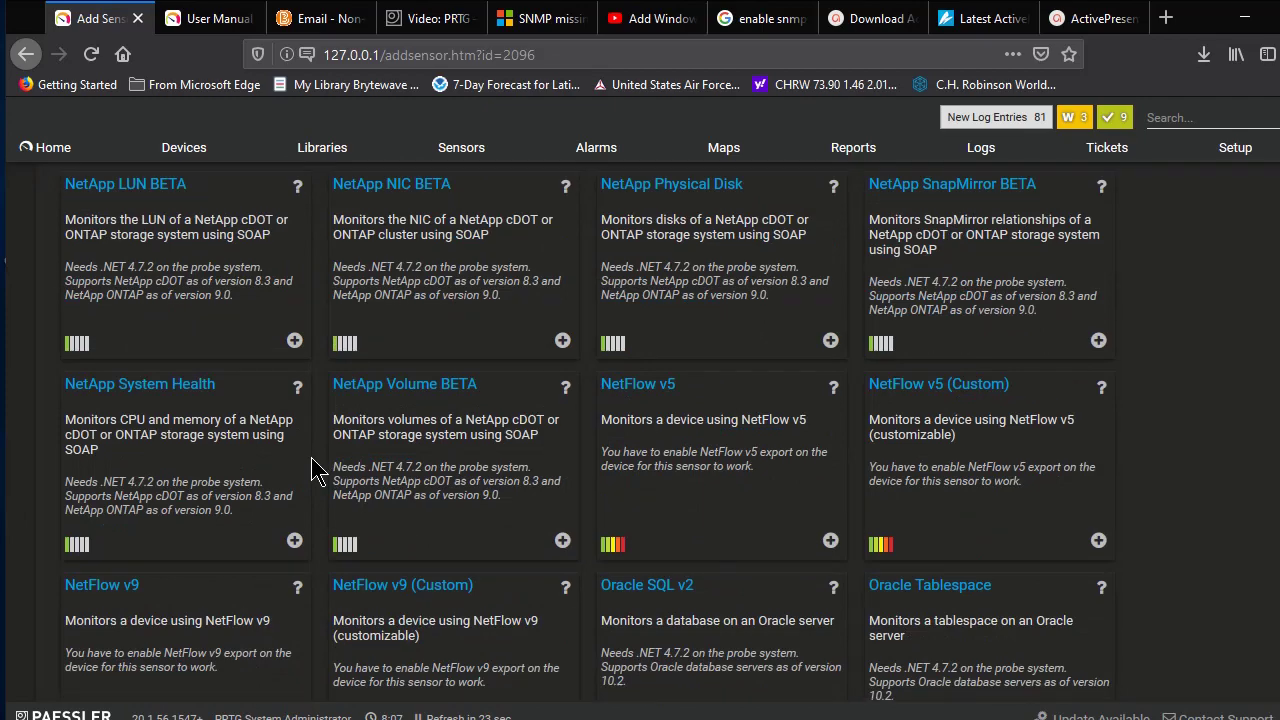
{"action": "scroll", "coordinate": [313, 467], "scroll_direction": "down", "scroll_amount": 5}
{"action": "scroll", "coordinate": [313, 467], "scroll_direction": "up", "scroll_amount": 10}
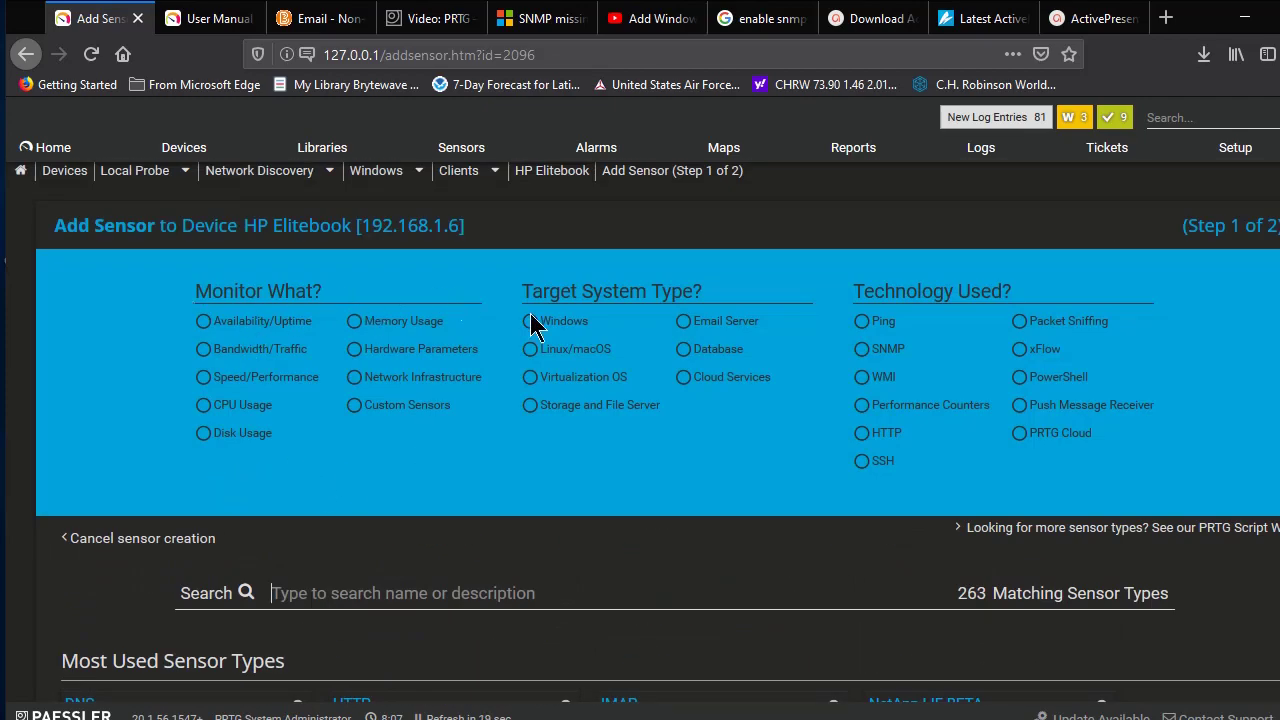
{"action": "left_click", "coordinate": [258, 352]}
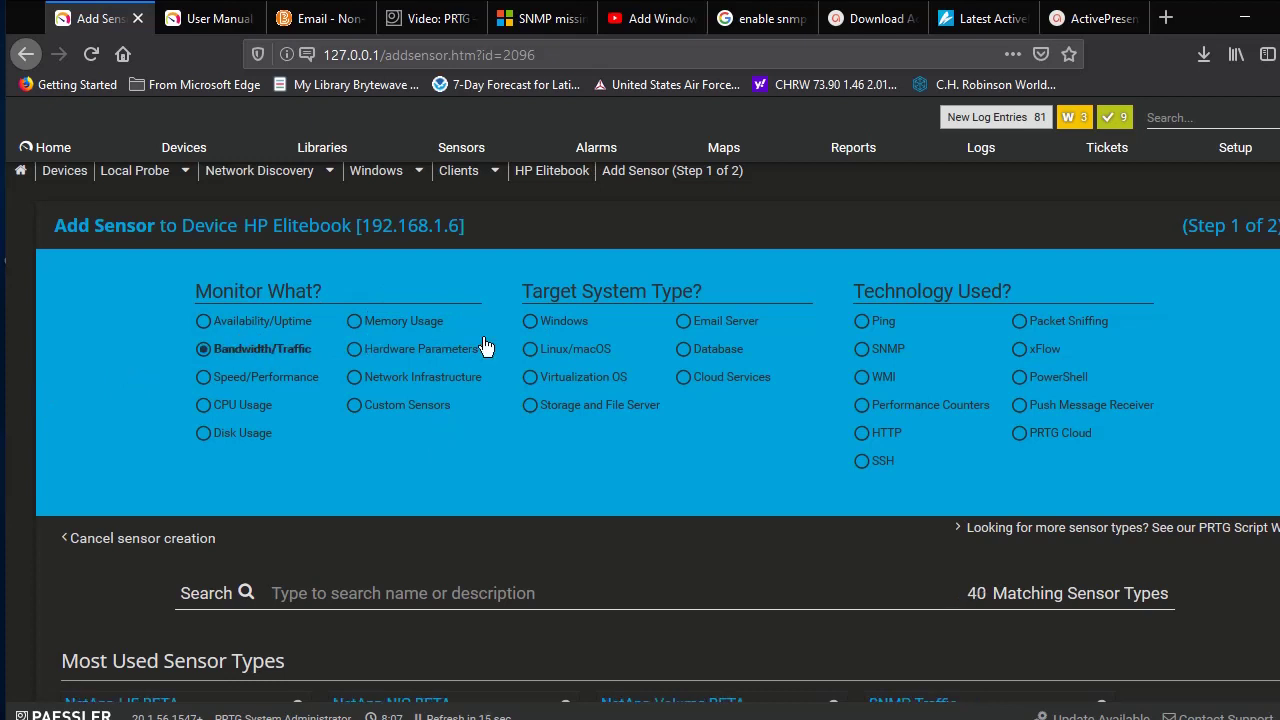
{"action": "left_click", "coordinate": [532, 324]}
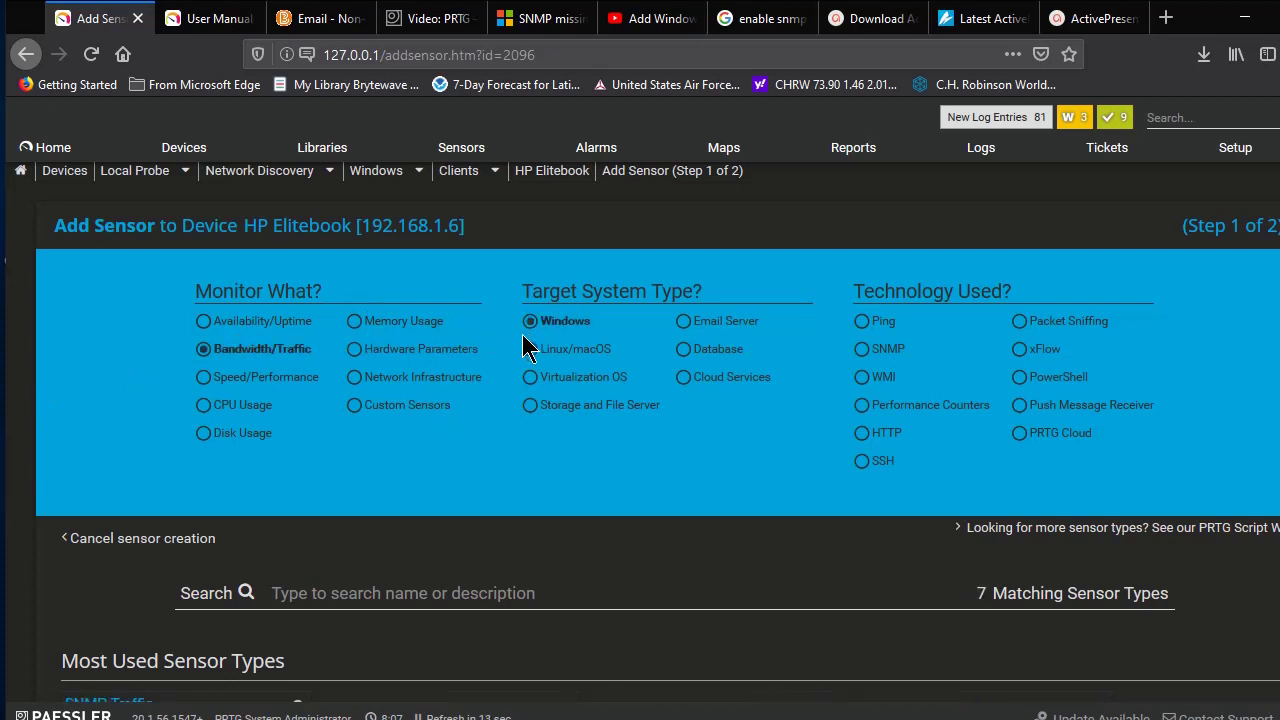
{"action": "left_click", "coordinate": [880, 357]}
{"action": "scroll", "coordinate": [838, 375], "scroll_direction": "down", "scroll_amount": 5}
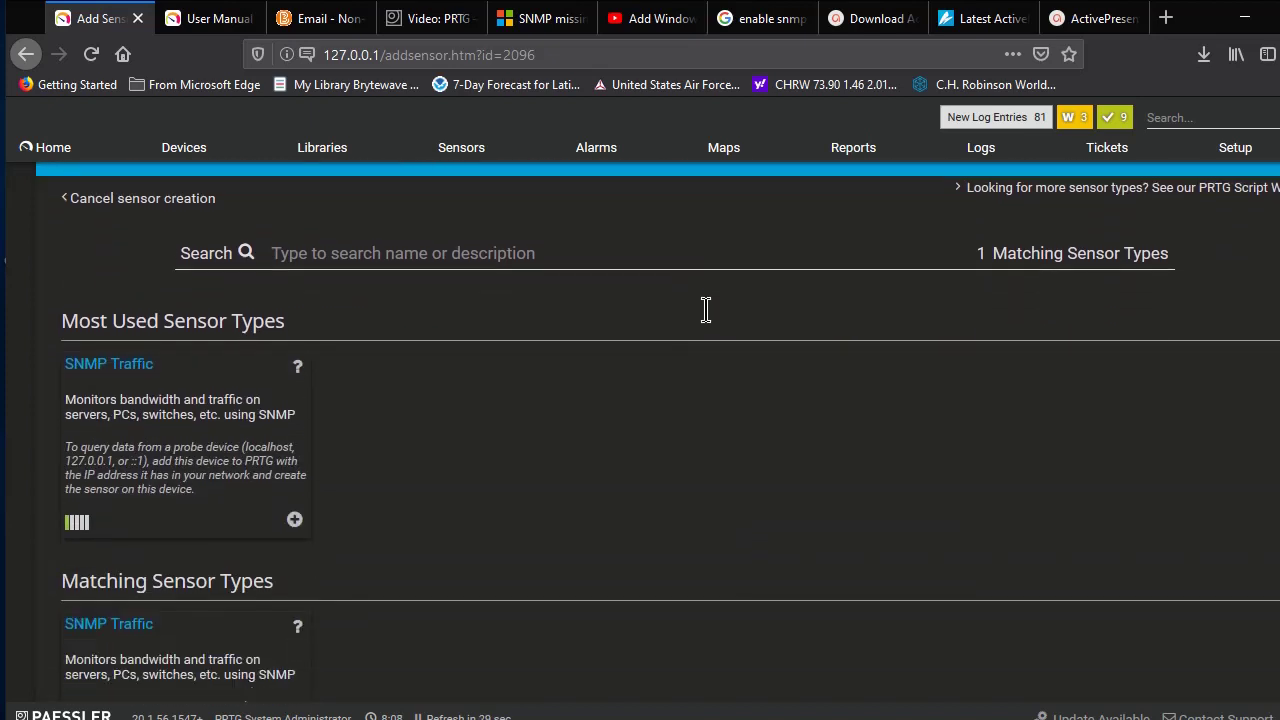
{"action": "left_click", "coordinate": [120, 381]}
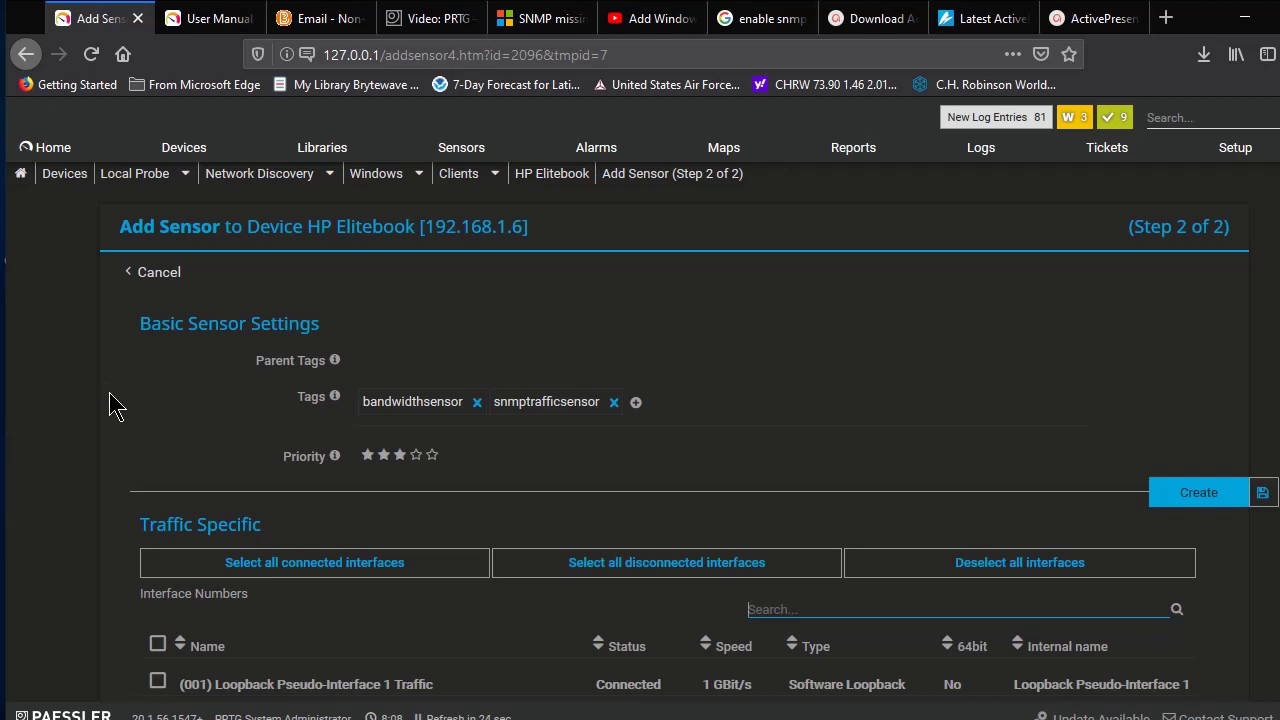
Set 4-star priority, select (019) Wi-Fi and (001) Loopback Pseudo-Interface 1, and create the sensors.
{"action": "left_click", "coordinate": [415, 456]}
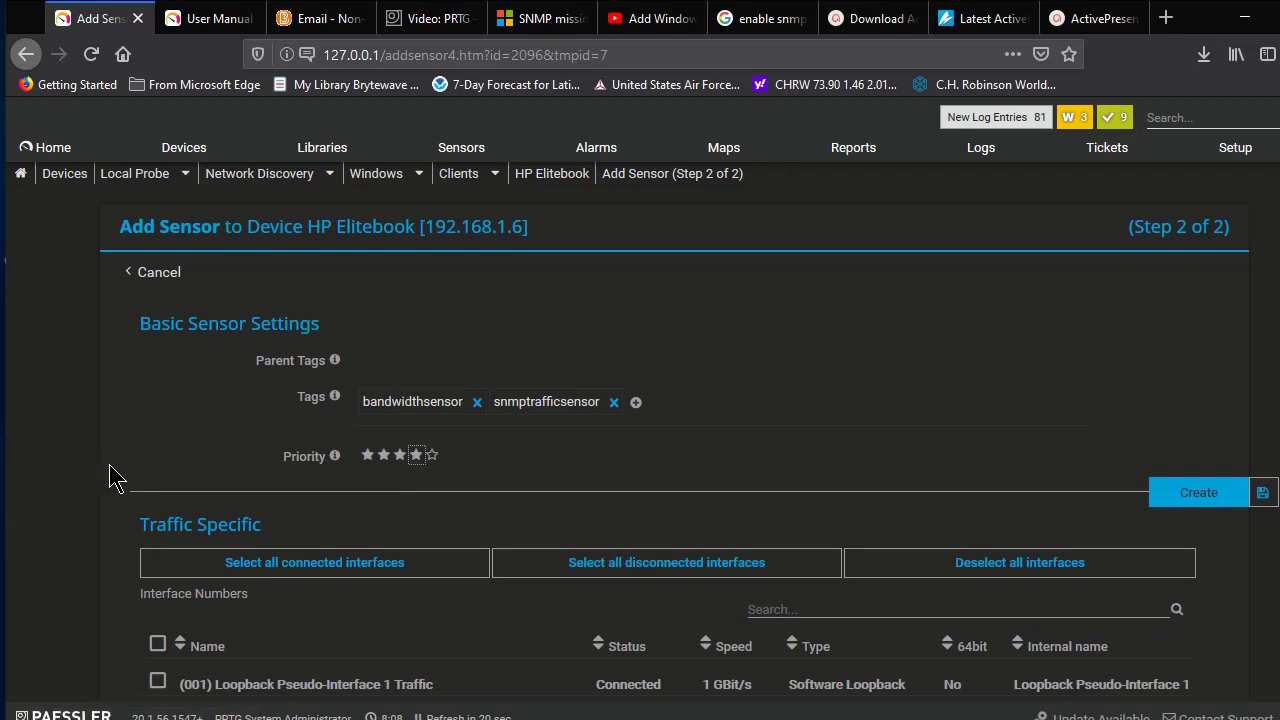
{"action": "scroll", "coordinate": [110, 478], "scroll_direction": "down", "scroll_amount": 3}
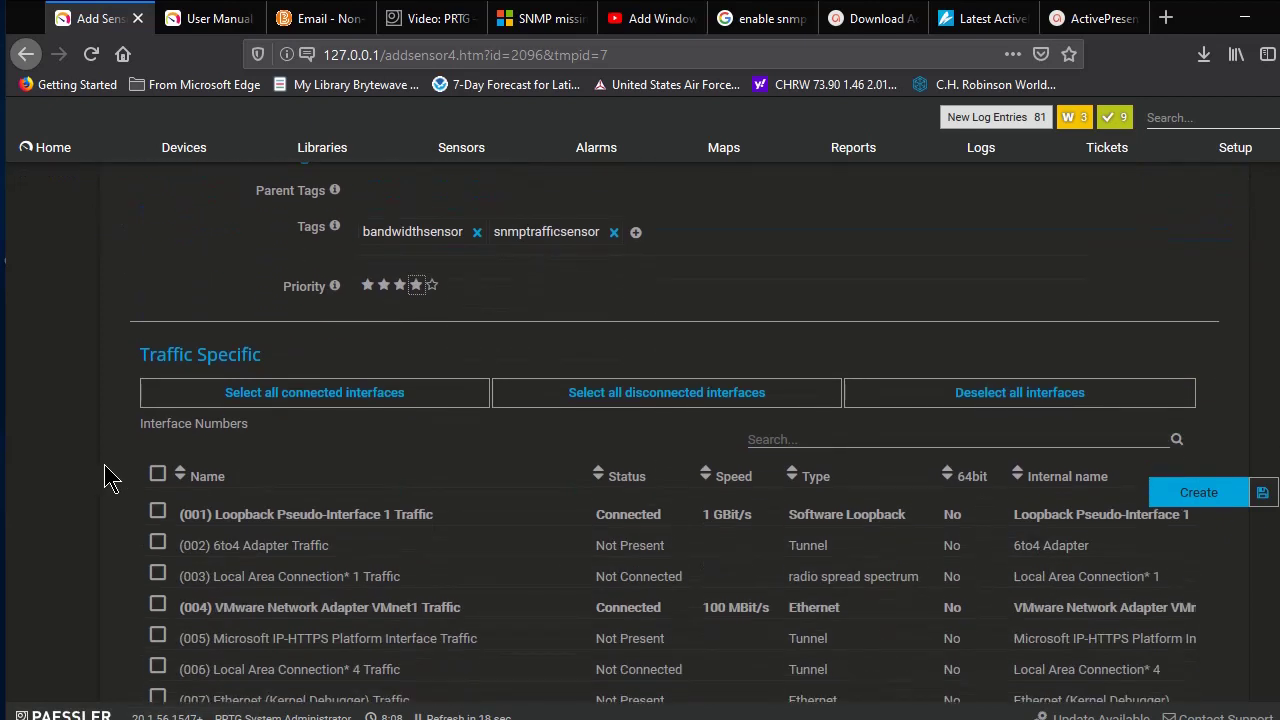
{"action": "scroll", "coordinate": [110, 478], "scroll_direction": "down", "scroll_amount": 9}
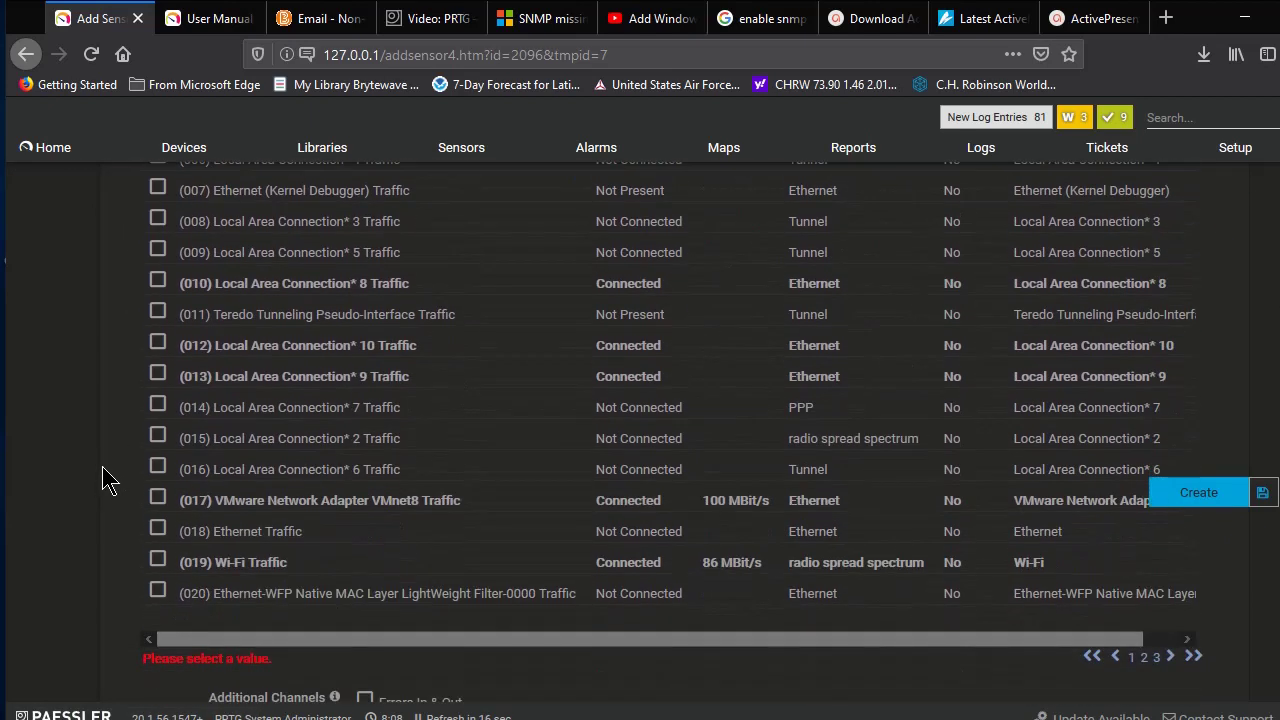
{"action": "scroll", "coordinate": [110, 478], "scroll_direction": "up", "scroll_amount": 6}
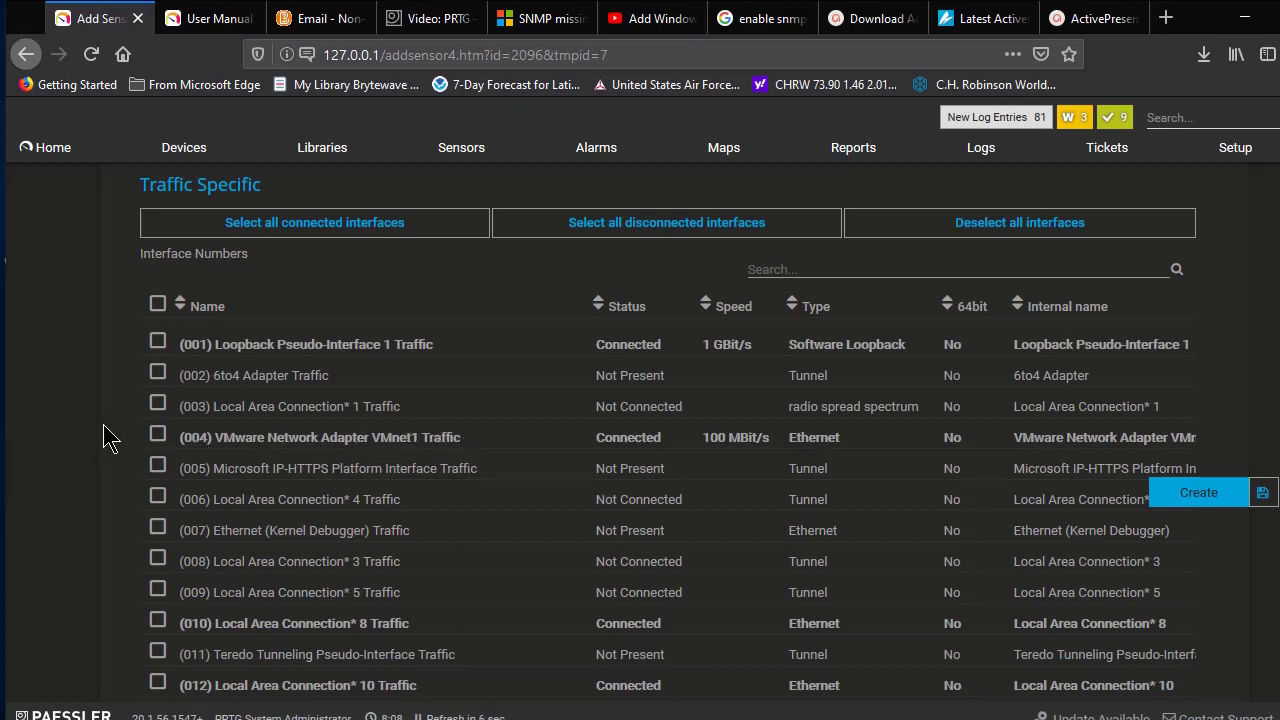
{"action": "scroll", "coordinate": [110, 440], "scroll_direction": "down", "scroll_amount": 3}
{"action": "scroll", "coordinate": [110, 440], "scroll_direction": "down", "scroll_amount": 3}
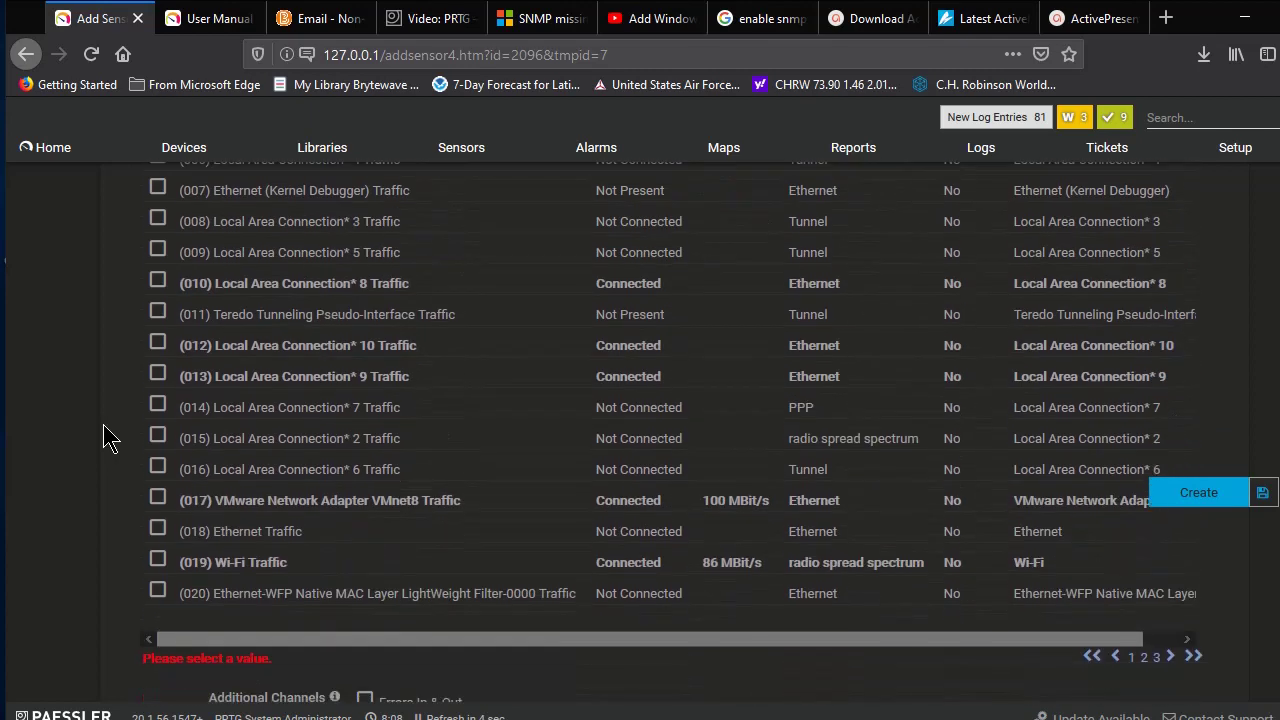
{"action": "left_click", "coordinate": [158, 562]}
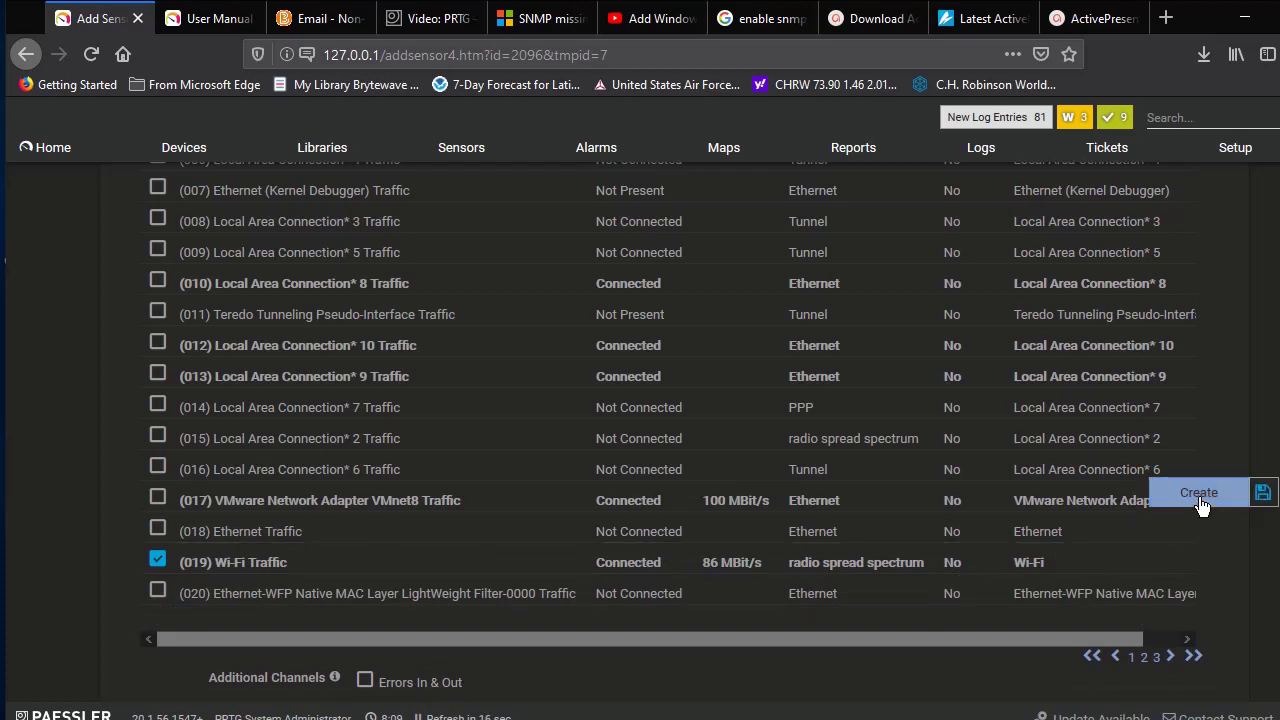
{"action": "scroll", "coordinate": [286, 463], "scroll_direction": "up", "scroll_amount": 5}
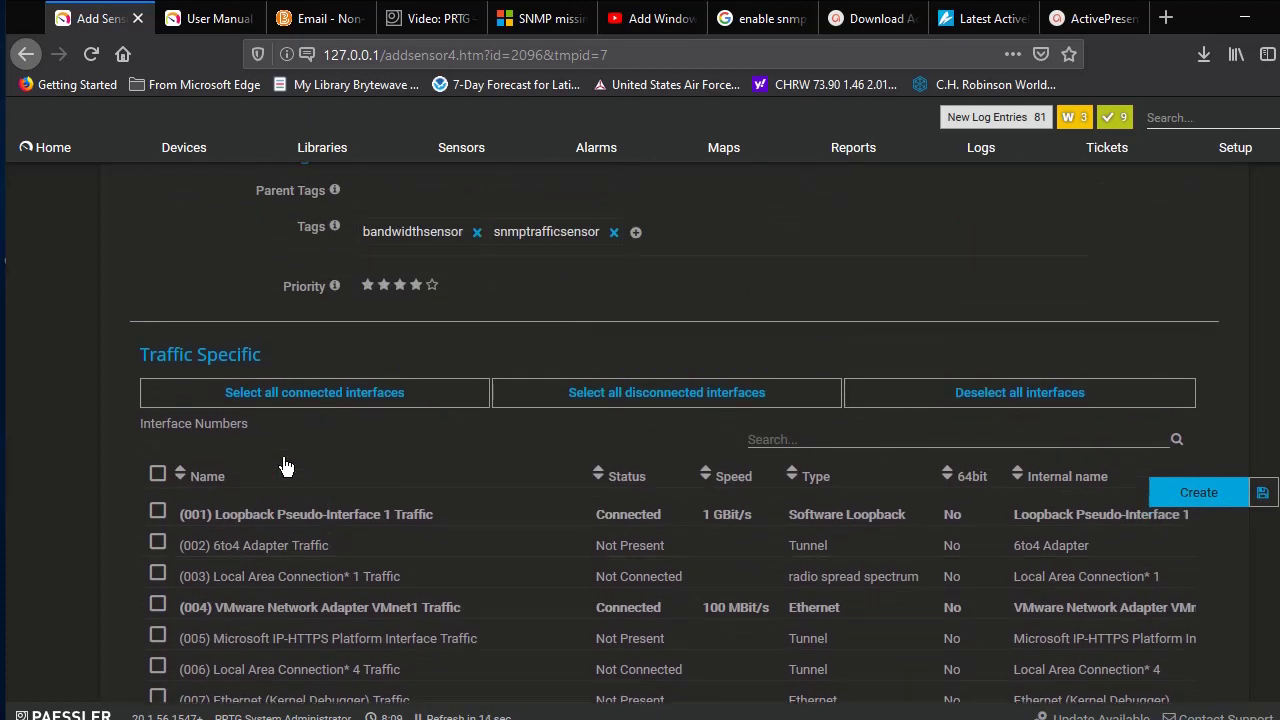
{"action": "scroll", "coordinate": [286, 466], "scroll_direction": "down", "scroll_amount": 2}
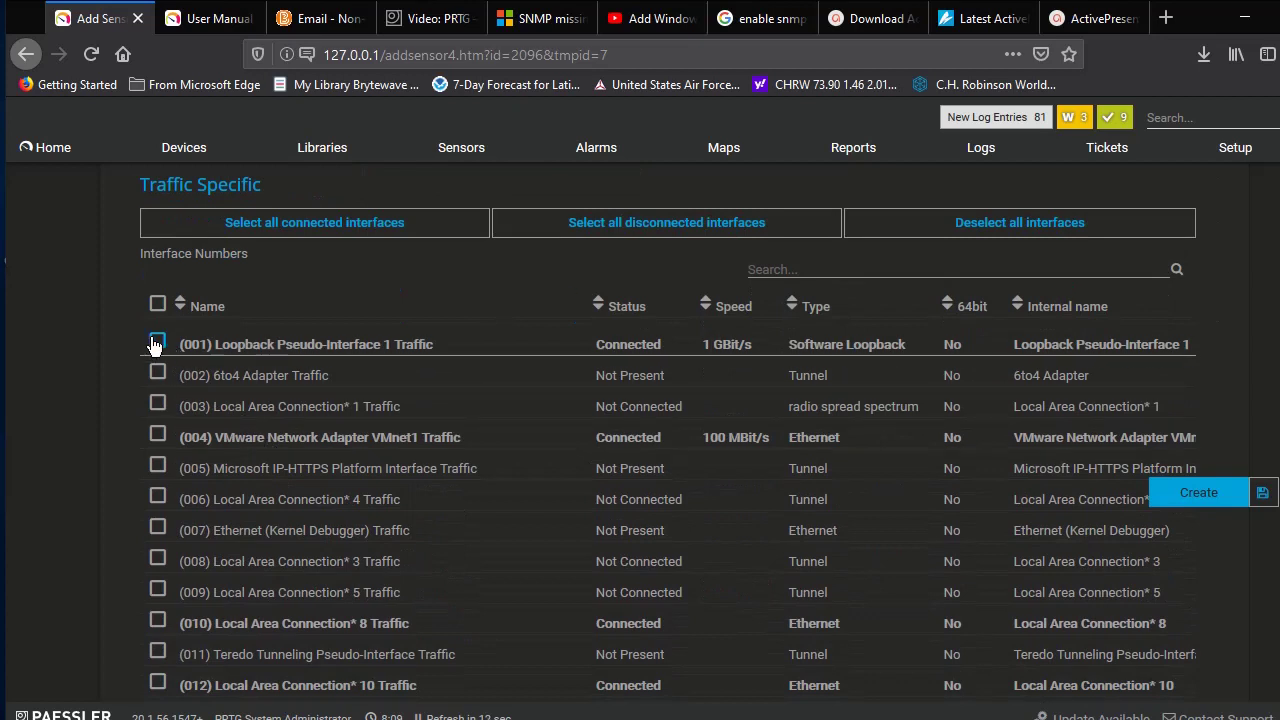
{"action": "left_click", "coordinate": [157, 342]}
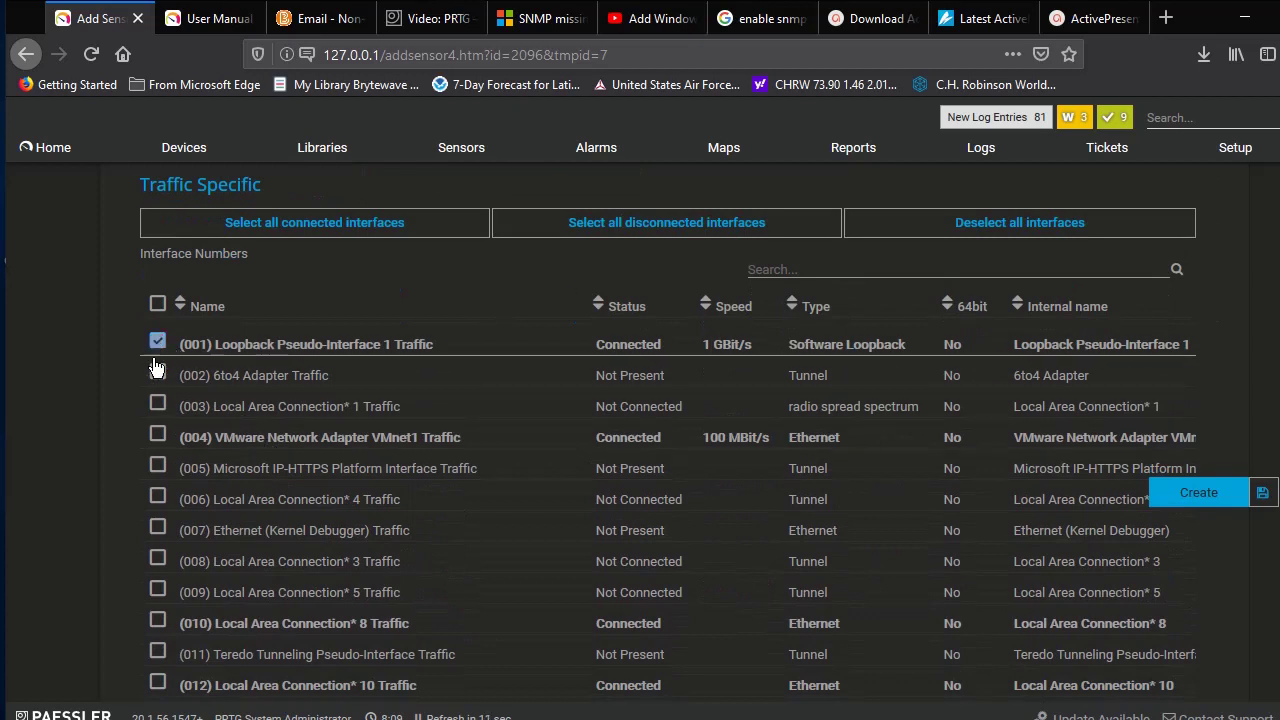
{"action": "left_click", "coordinate": [1200, 496]}
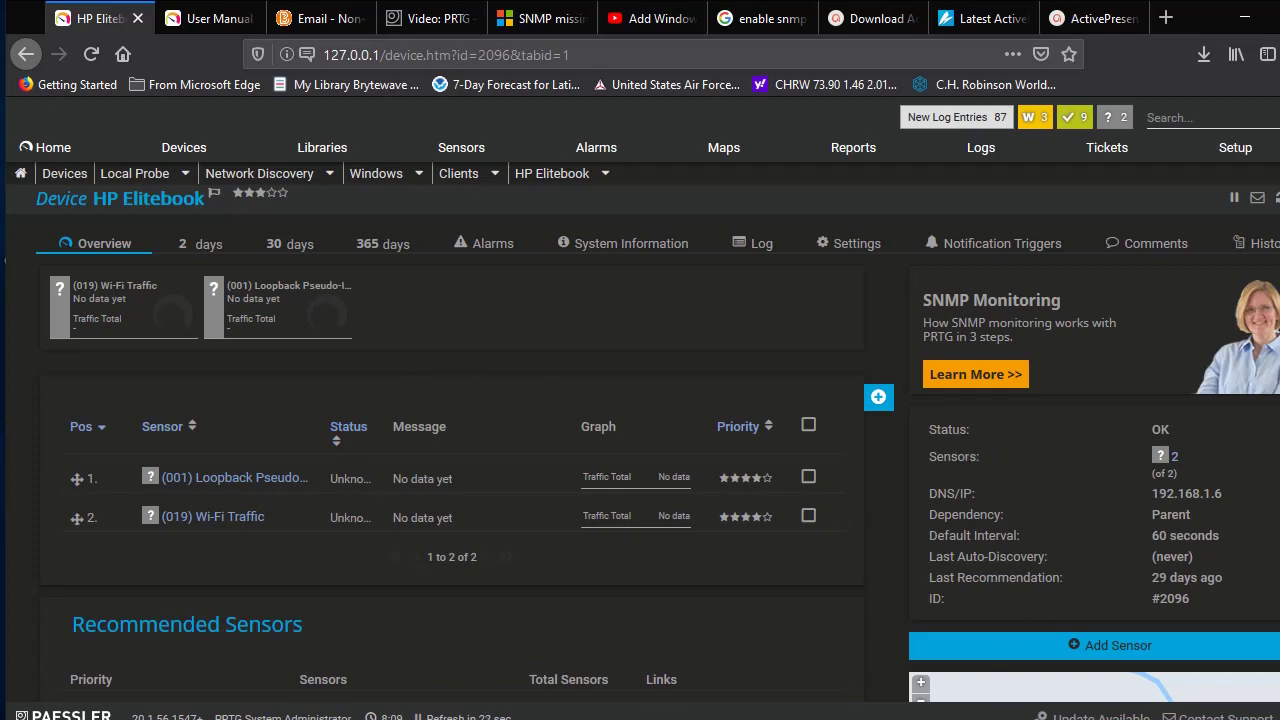
Open the (019) Wi-Fi Traffic sensor page from HP Elitebook's sensor table.
{"action": "mouse_move", "coordinate": [967, 719]}
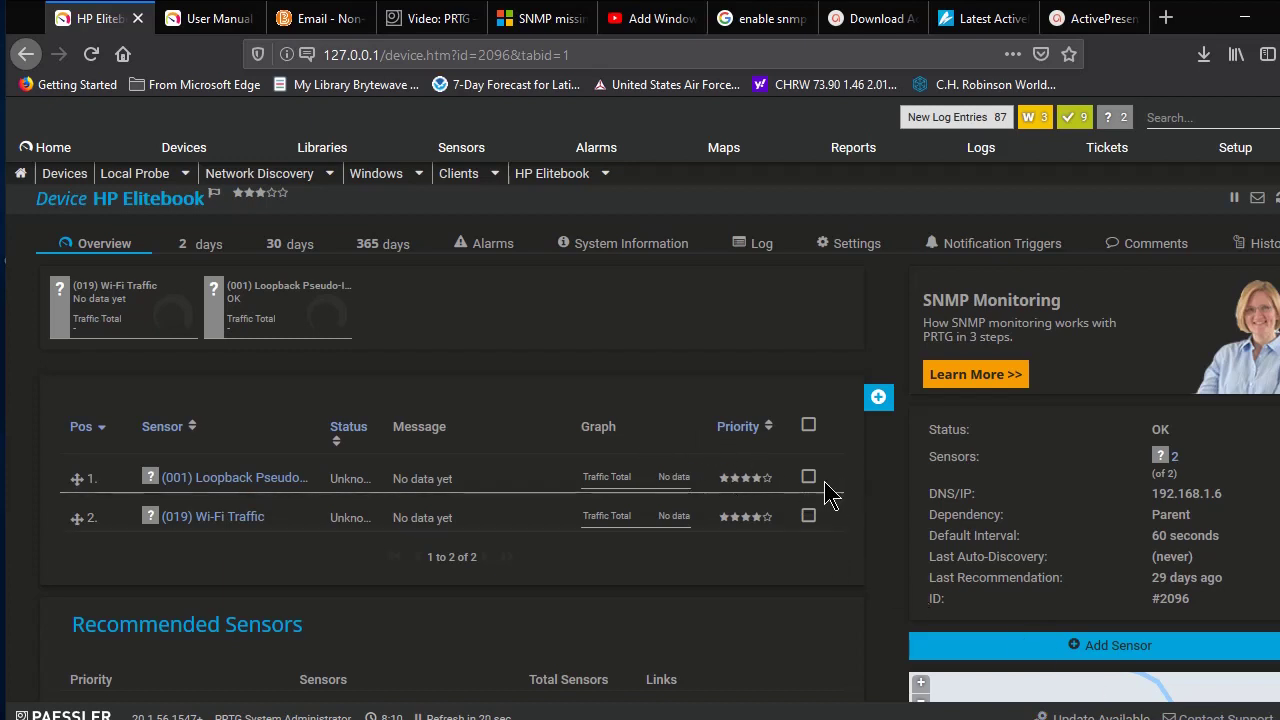
{"action": "left_click", "coordinate": [646, 486]}
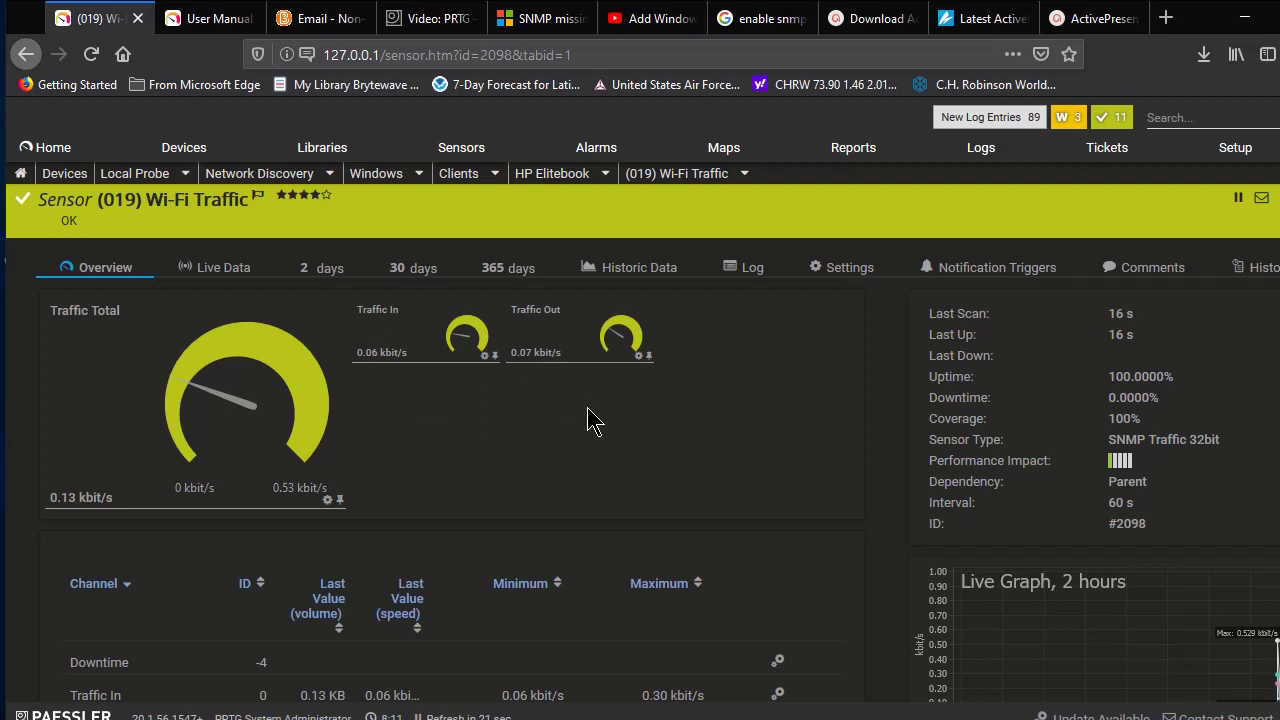
{"action": "scroll", "coordinate": [590, 420], "scroll_direction": "down", "scroll_amount": 3}
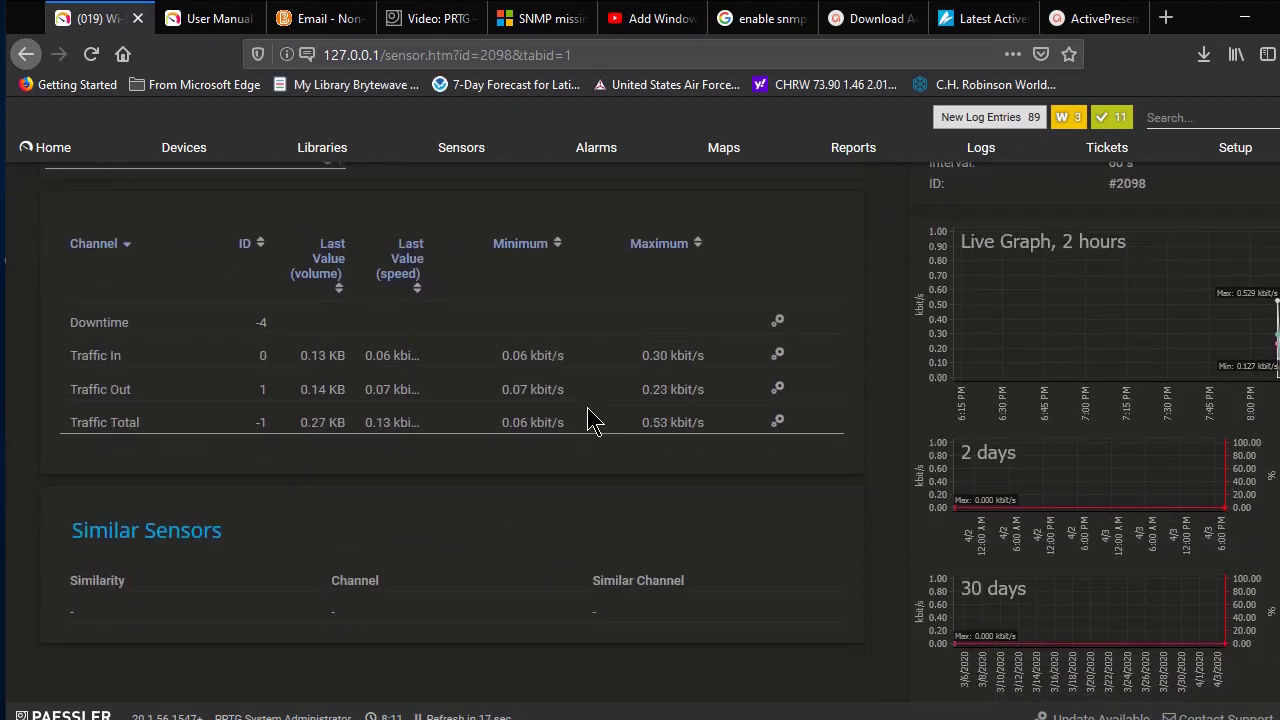
{"action": "scroll", "coordinate": [871, 441], "scroll_direction": "up", "scroll_amount": 3}
{"action": "scroll", "coordinate": [871, 451], "scroll_direction": "up", "scroll_amount": 1}
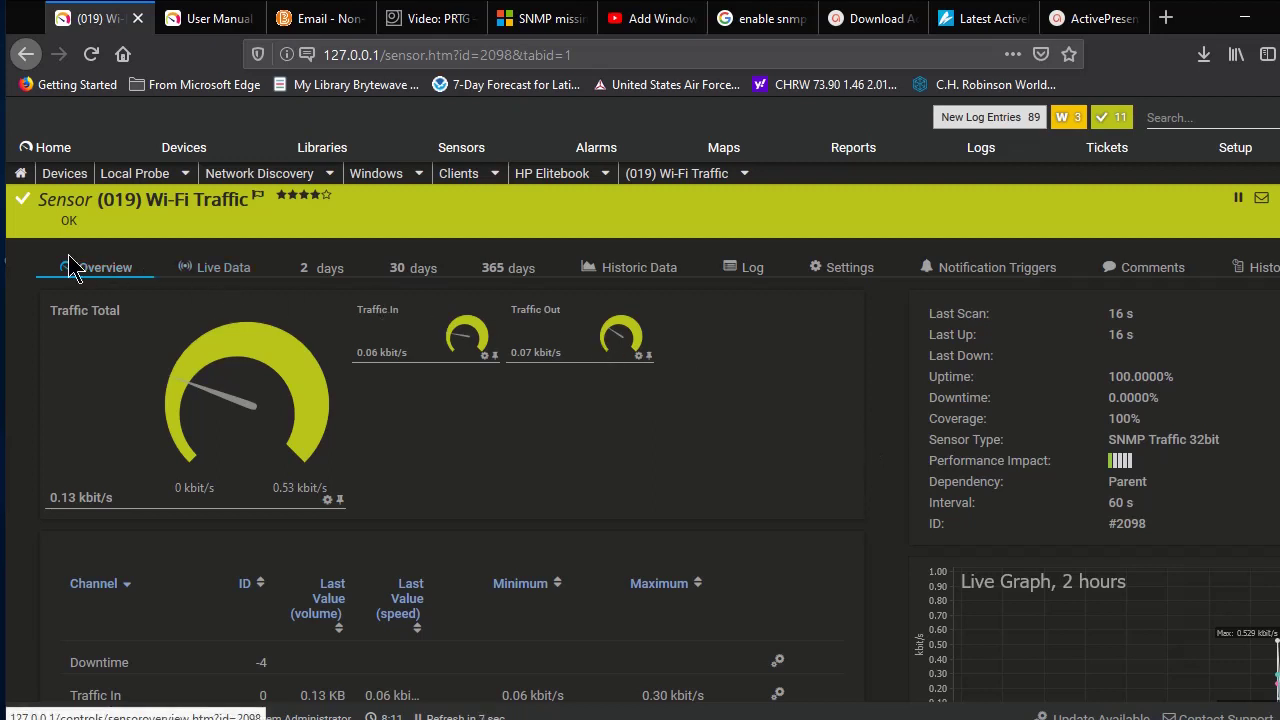
{"action": "left_click", "coordinate": [25, 54]}
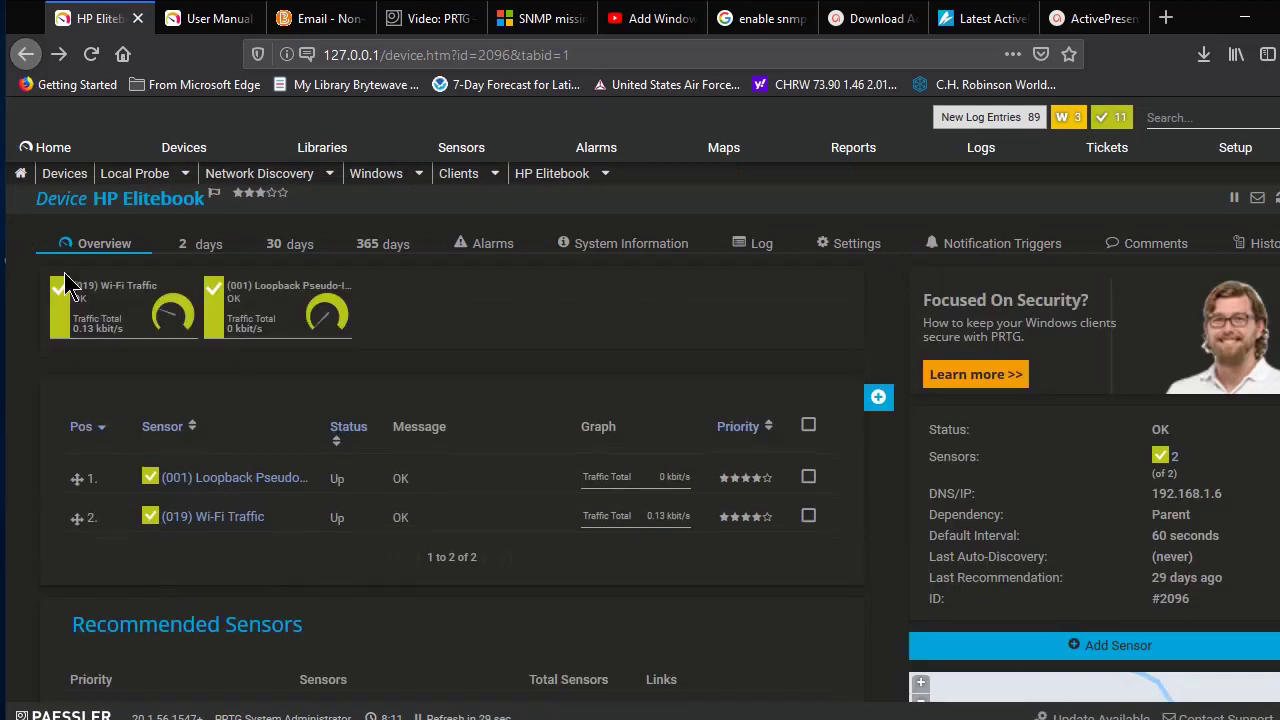
{"action": "mouse_move", "coordinate": [310, 342]}
{"action": "left_click", "coordinate": [750, 484]}
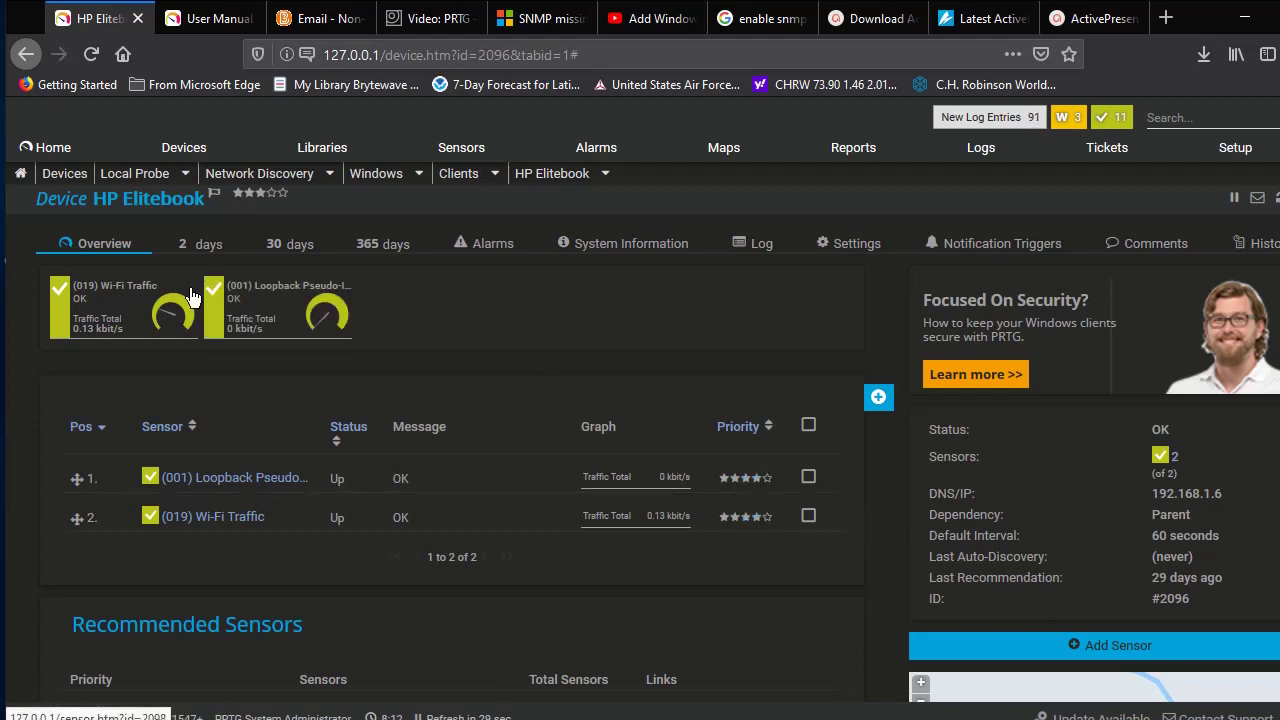
{"action": "left_click", "coordinate": [768, 481]}
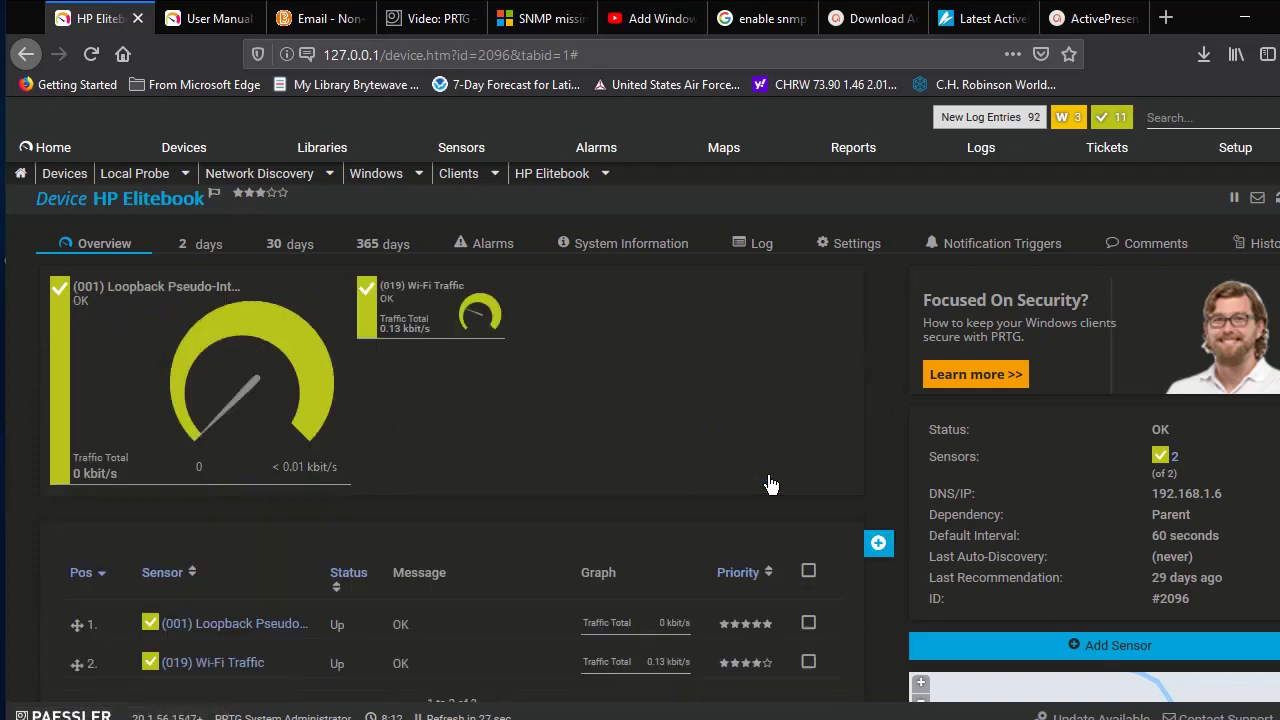
{"action": "left_click", "coordinate": [760, 624]}
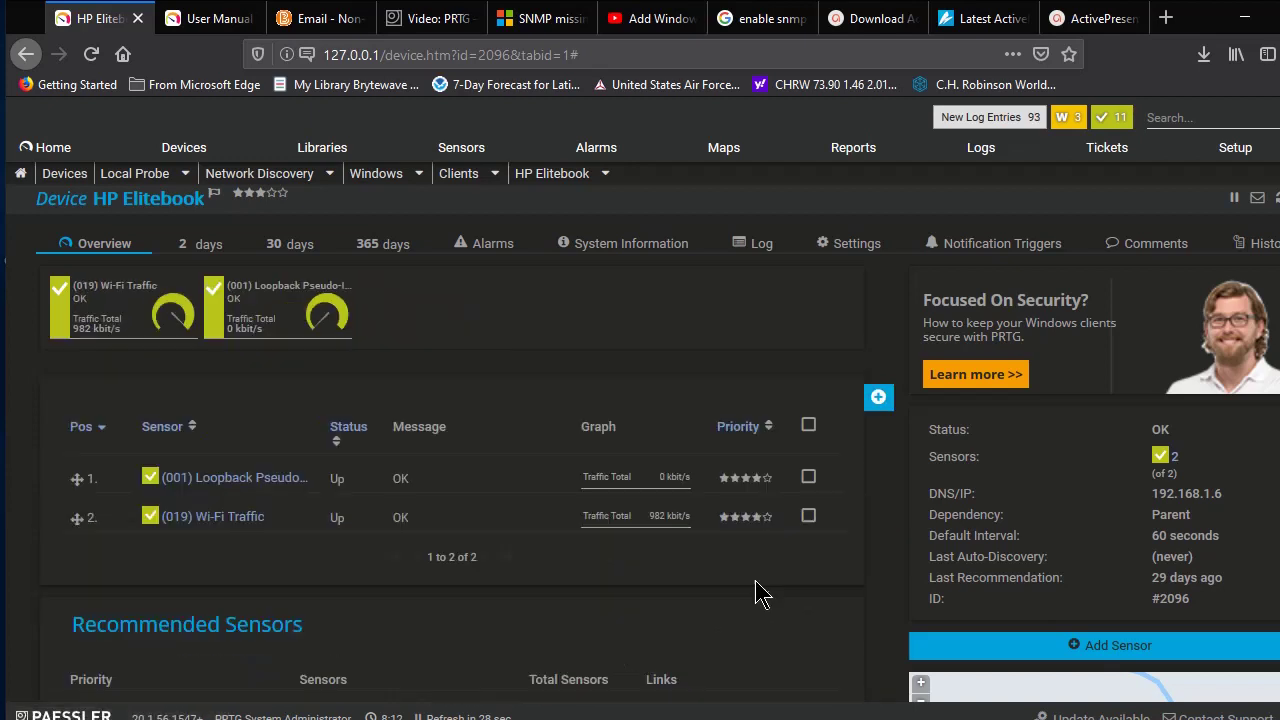
{"action": "scroll", "coordinate": [755, 572], "scroll_direction": "down", "scroll_amount": 3}
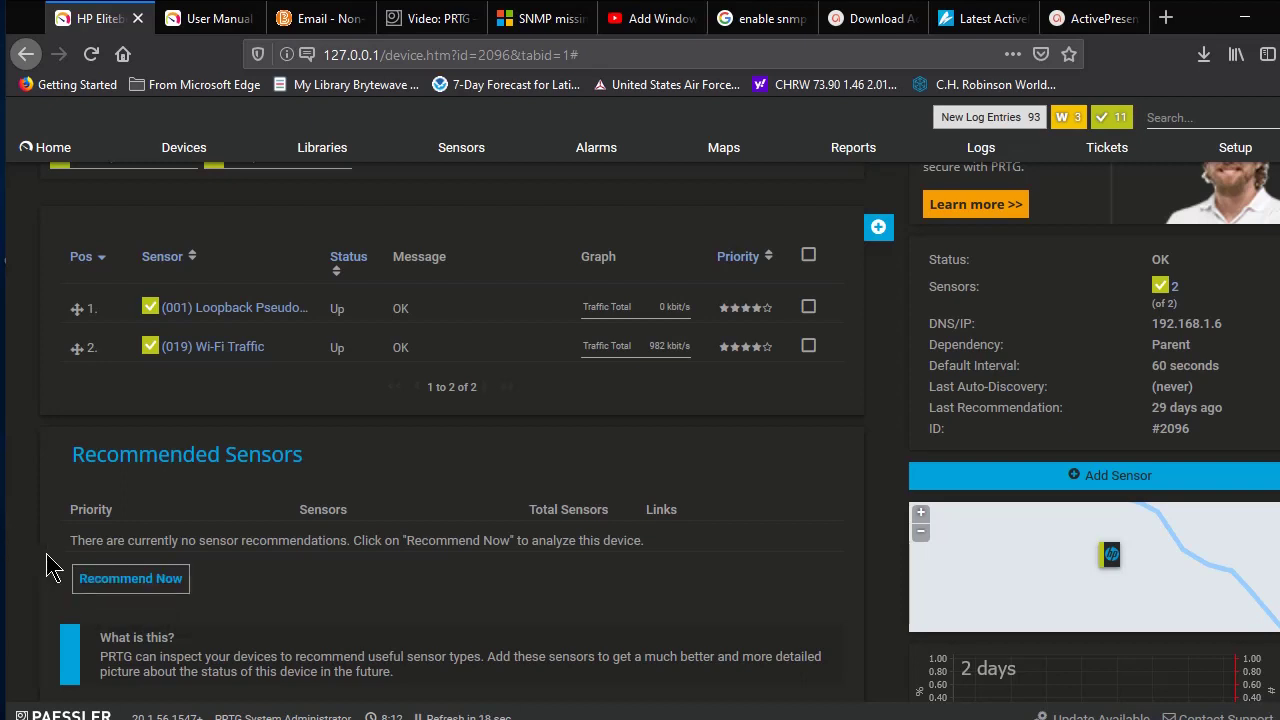
{"action": "scroll", "coordinate": [50, 565], "scroll_direction": "up", "scroll_amount": 2}
{"action": "scroll", "coordinate": [55, 567], "scroll_direction": "up", "scroll_amount": 1}
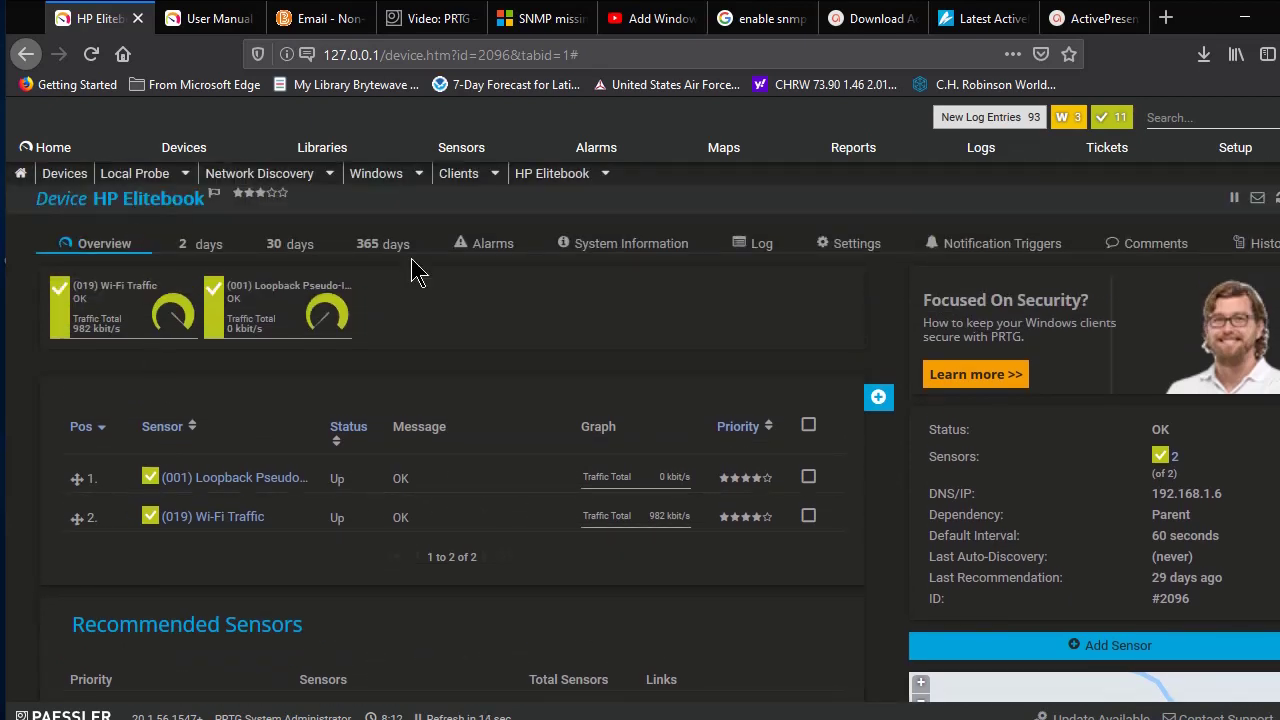
Look through the HP Elitebook device Settings and return to the top.
{"action": "left_click", "coordinate": [860, 245]}
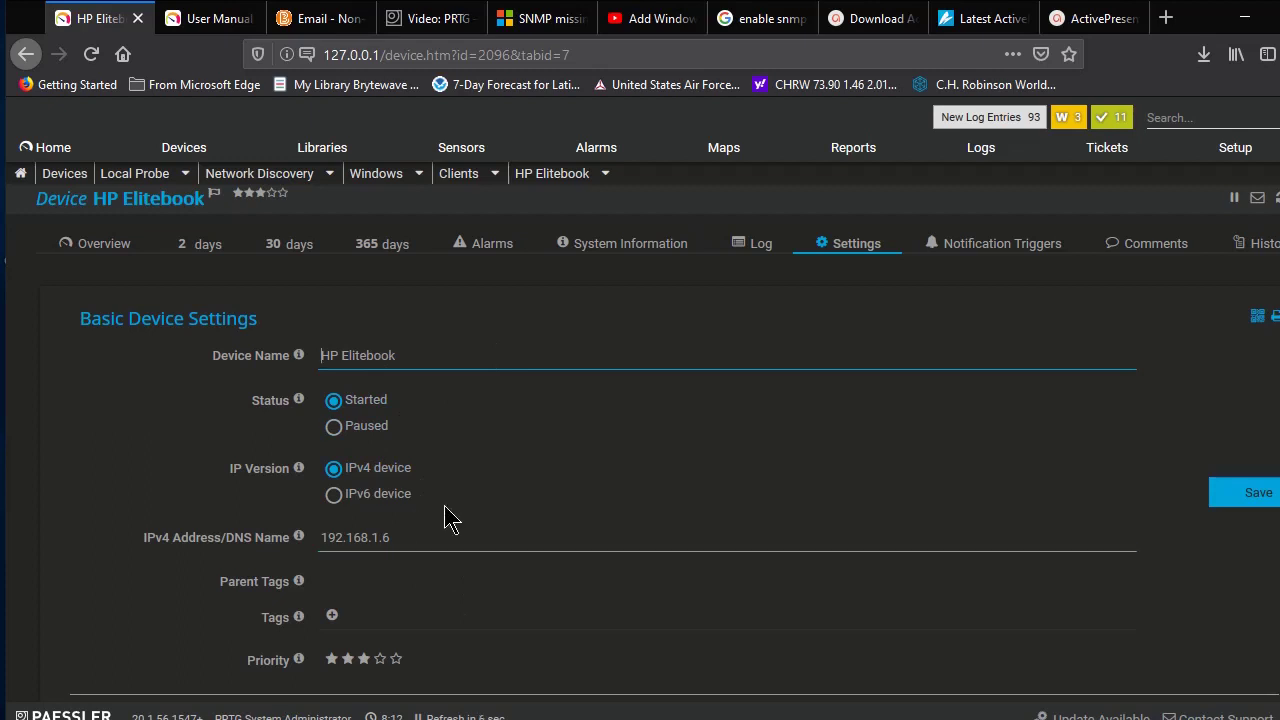
{"action": "scroll", "coordinate": [418, 368], "scroll_direction": "down", "scroll_amount": 3}
{"action": "scroll", "coordinate": [418, 368], "scroll_direction": "down", "scroll_amount": 12}
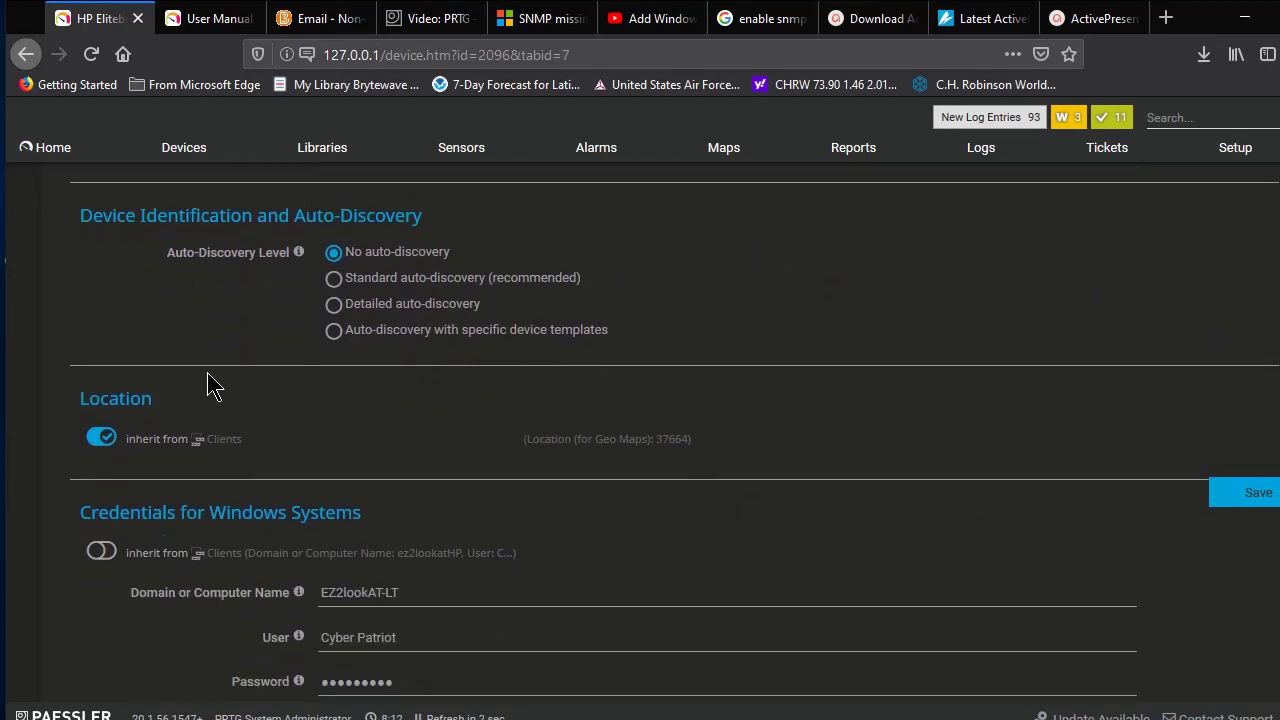
{"action": "scroll", "coordinate": [88, 387], "scroll_direction": "down", "scroll_amount": 7}
{"action": "scroll", "coordinate": [88, 387], "scroll_direction": "down", "scroll_amount": 2}
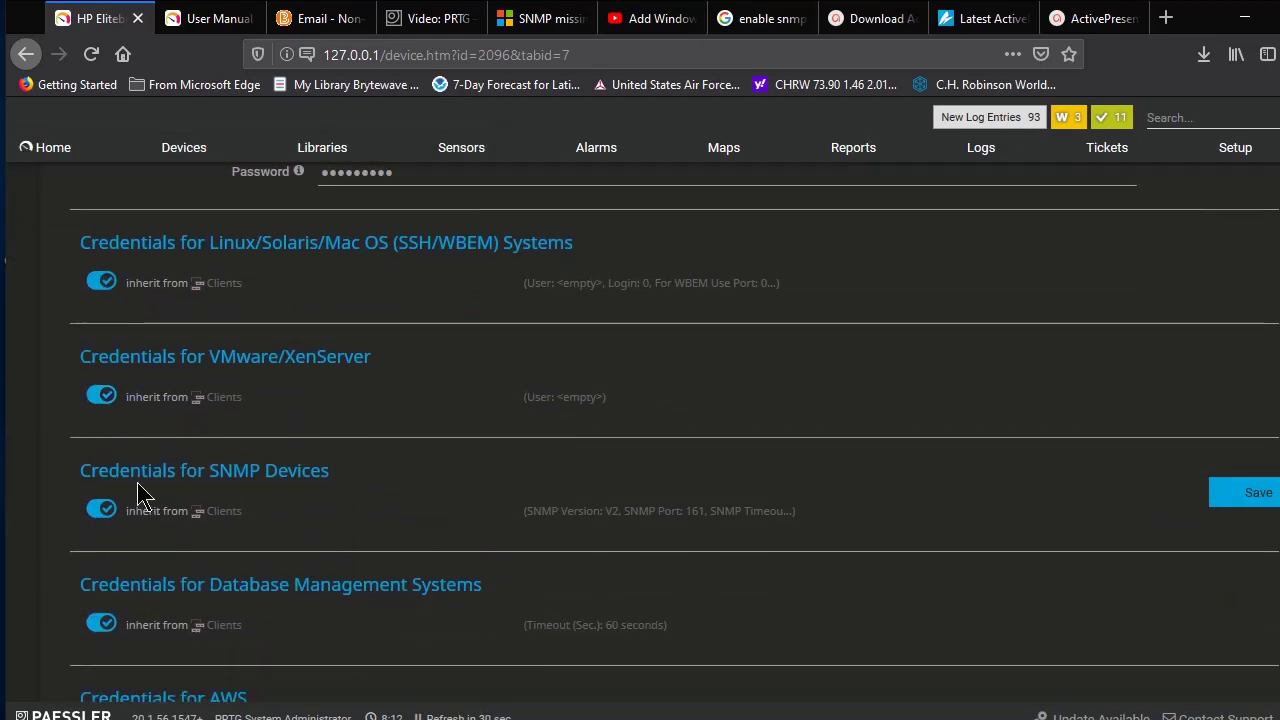
{"action": "scroll", "coordinate": [63, 560], "scroll_direction": "down", "scroll_amount": 6}
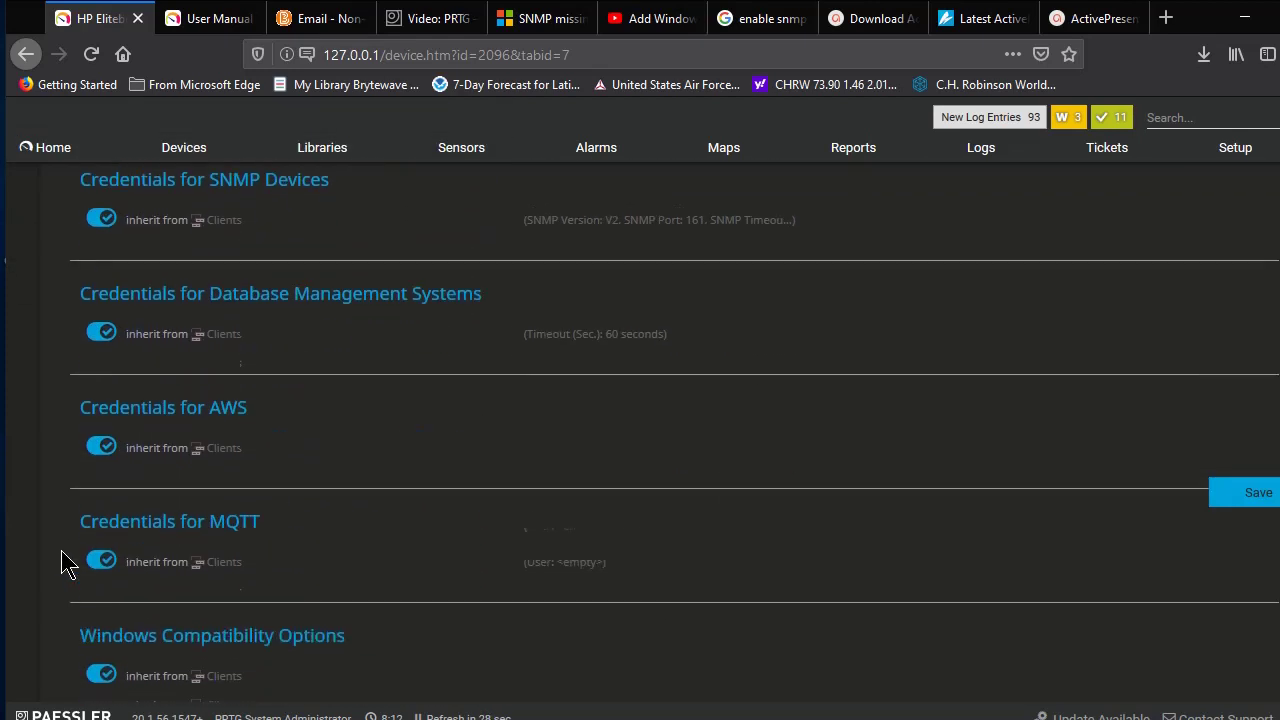
{"action": "key", "text": "Home"}
{"action": "scroll", "coordinate": [58, 555], "scroll_direction": "up", "scroll_amount": 2}
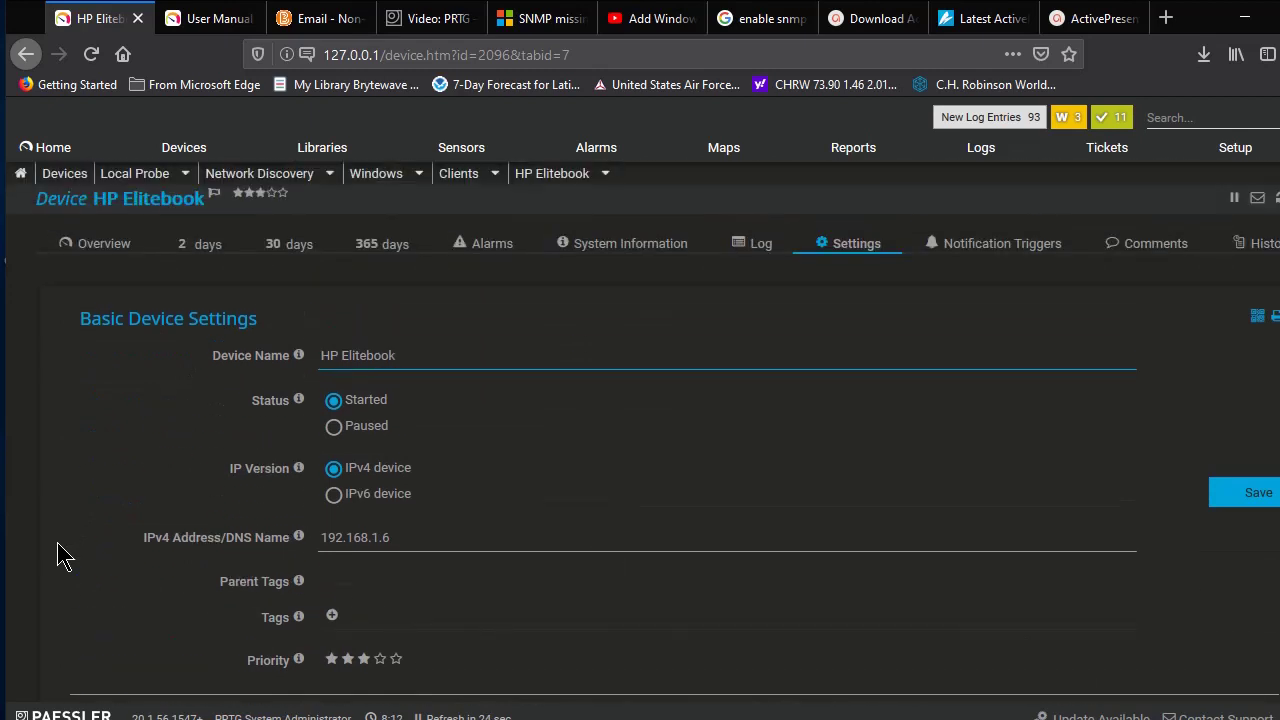
Review the device's event Log, then show its System Information page.
{"action": "left_click", "coordinate": [759, 252]}
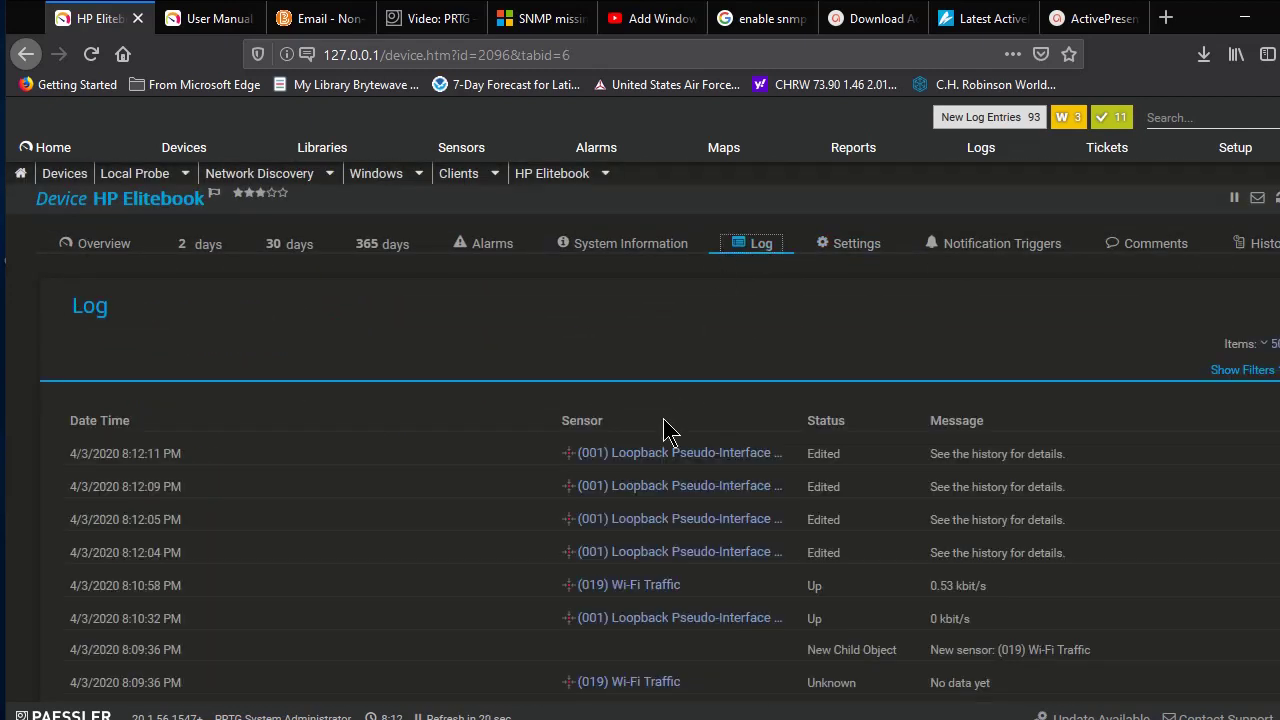
{"action": "scroll", "coordinate": [655, 450], "scroll_direction": "down", "scroll_amount": 4}
{"action": "scroll", "coordinate": [641, 446], "scroll_direction": "up", "scroll_amount": 4}
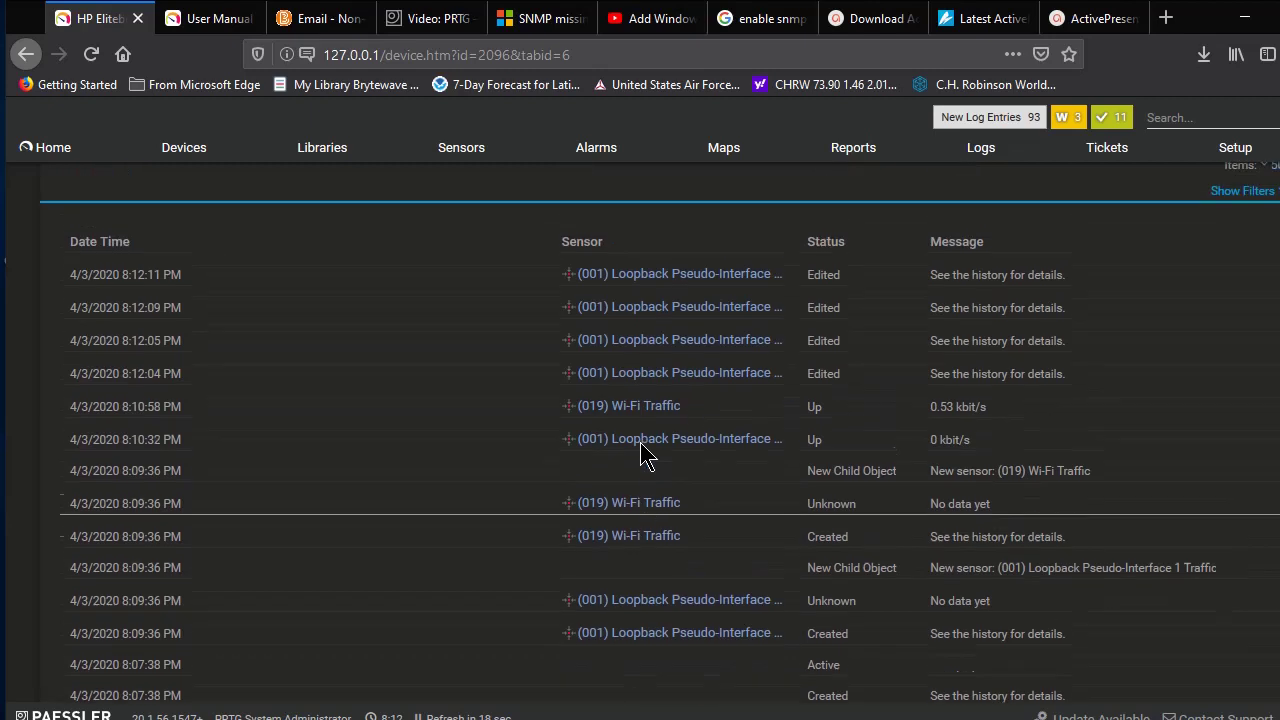
{"action": "left_click", "coordinate": [629, 249]}
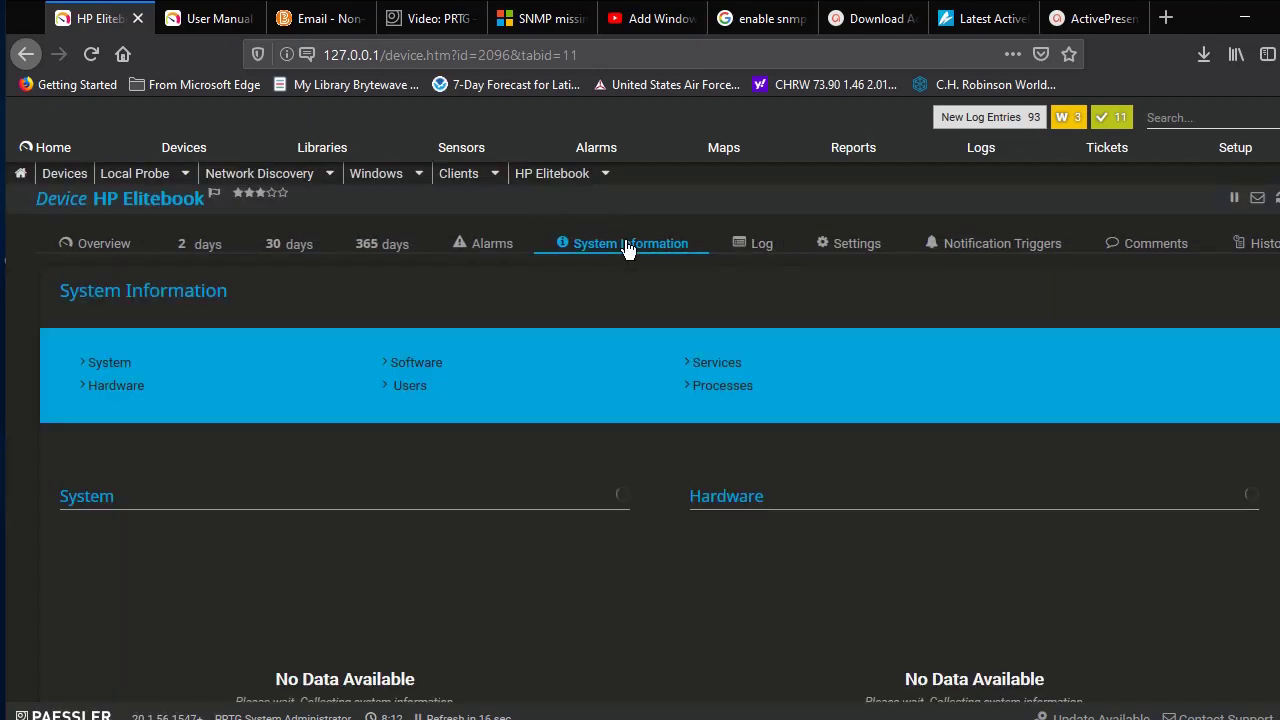
Refresh the HP Elitebook's Software, System and Hardware panels on its System Information page.
{"action": "scroll", "coordinate": [575, 390], "scroll_direction": "down", "scroll_amount": 5}
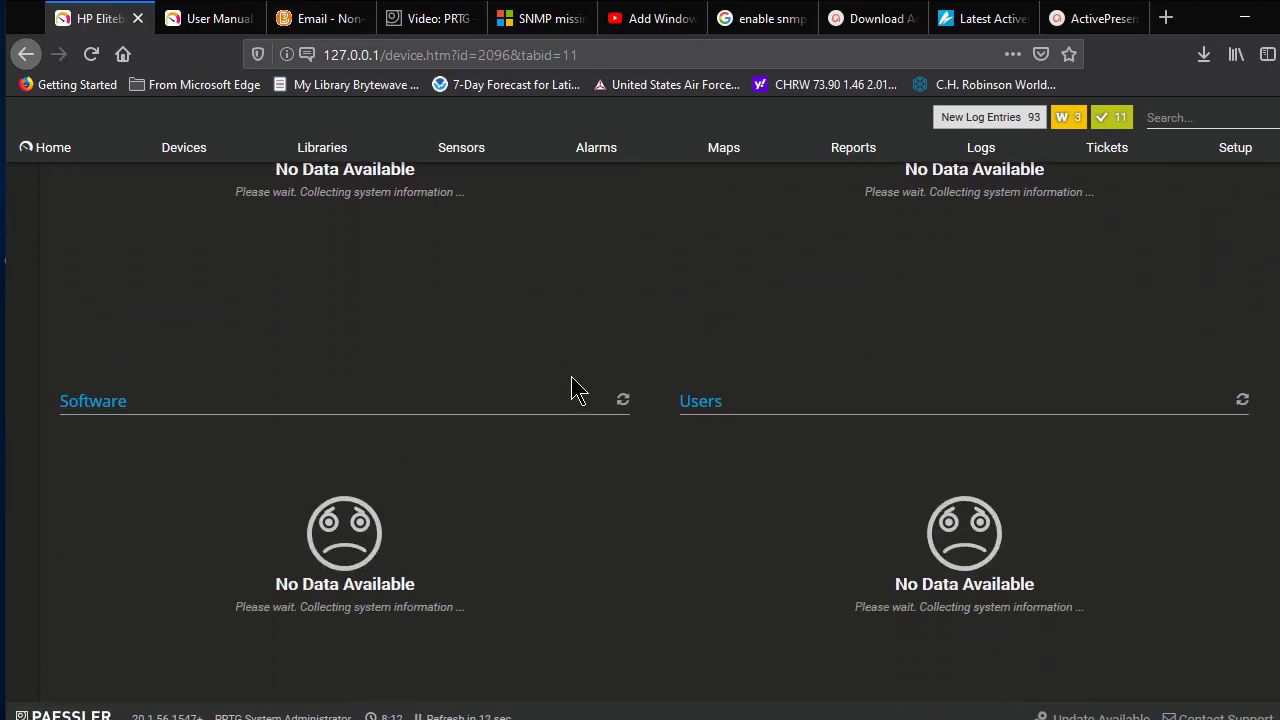
{"action": "left_click", "coordinate": [624, 400]}
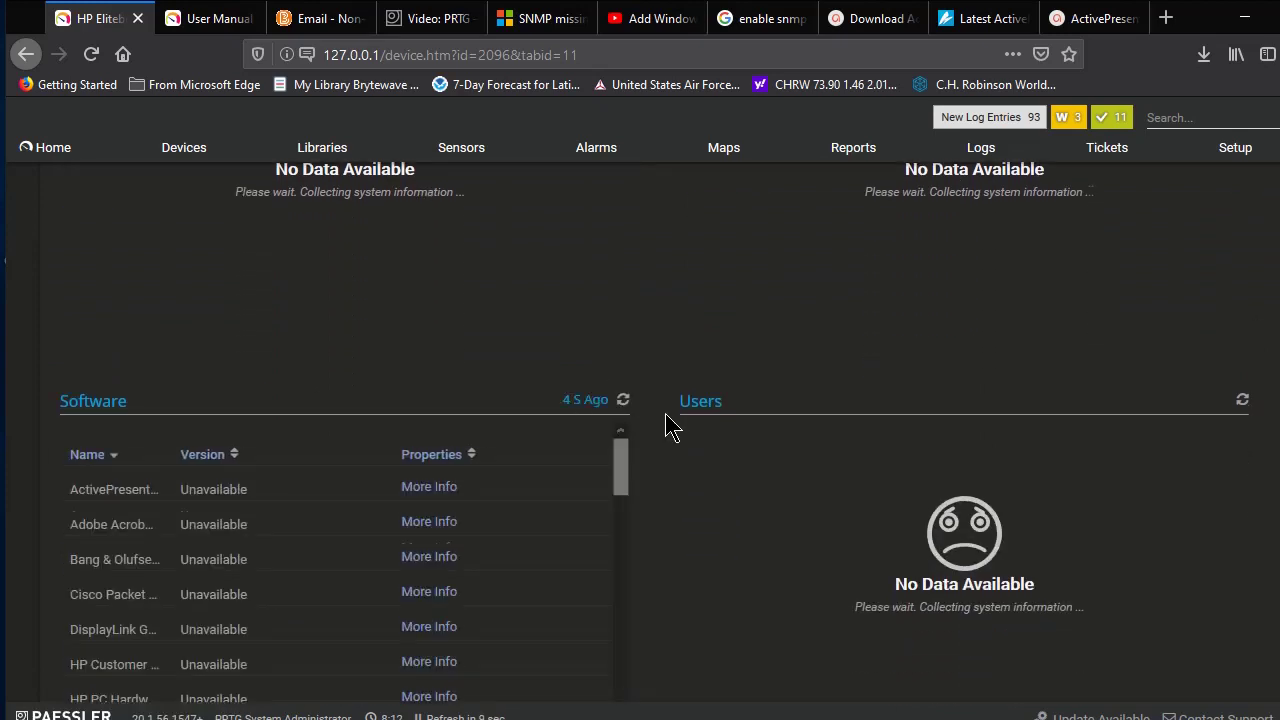
{"action": "scroll", "coordinate": [665, 425], "scroll_direction": "down", "scroll_amount": 2}
{"action": "scroll", "coordinate": [668, 427], "scroll_direction": "up", "scroll_amount": 7}
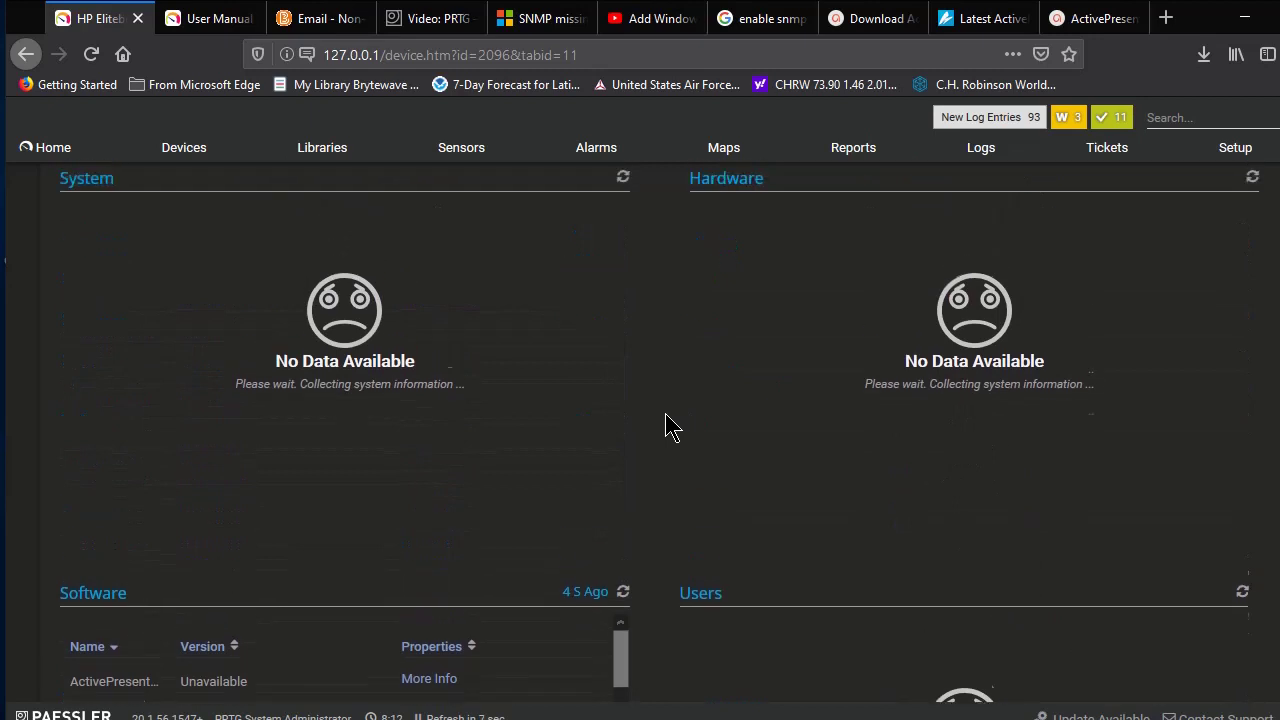
{"action": "left_click", "coordinate": [624, 497]}
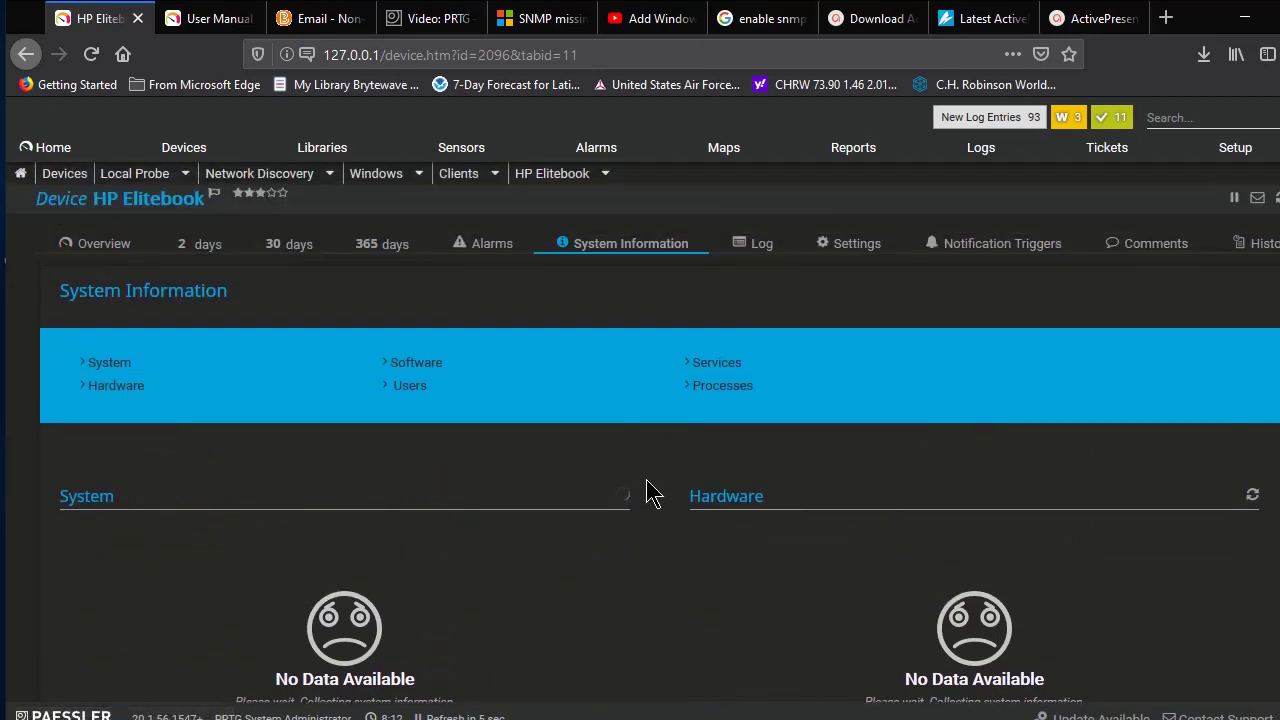
{"action": "scroll", "coordinate": [651, 491], "scroll_direction": "down", "scroll_amount": 2}
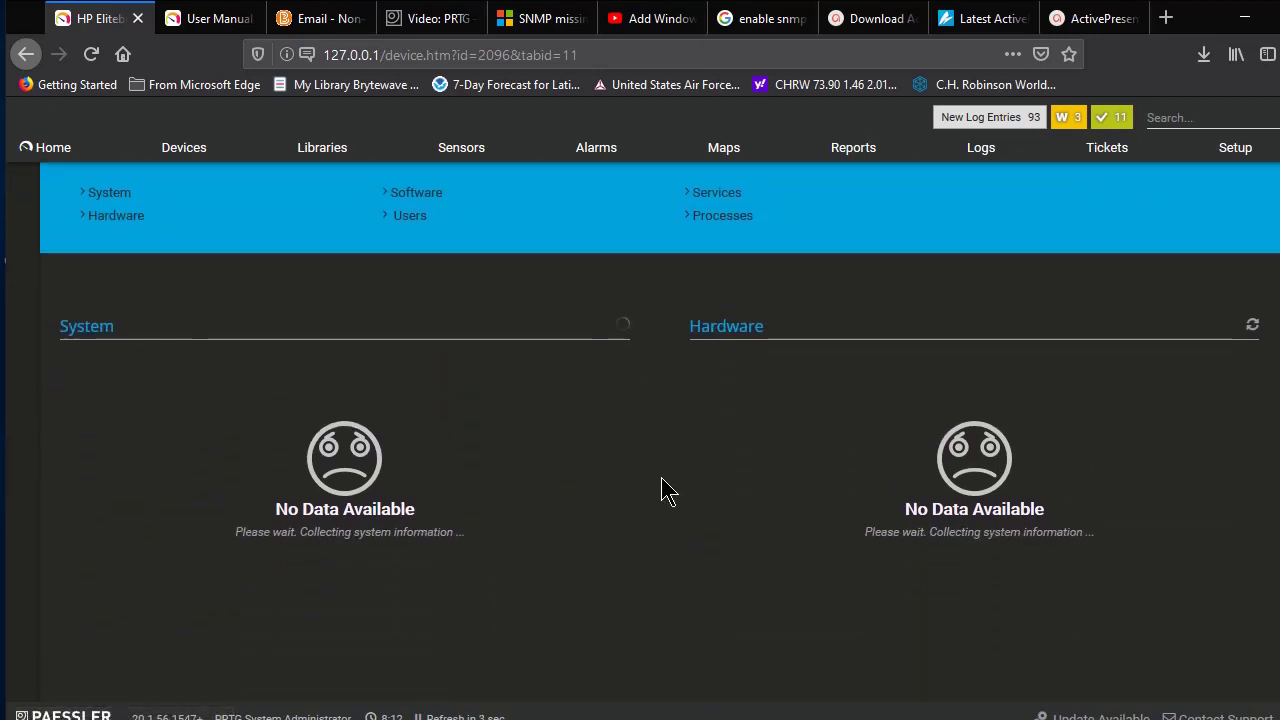
{"action": "left_click", "coordinate": [1252, 325]}
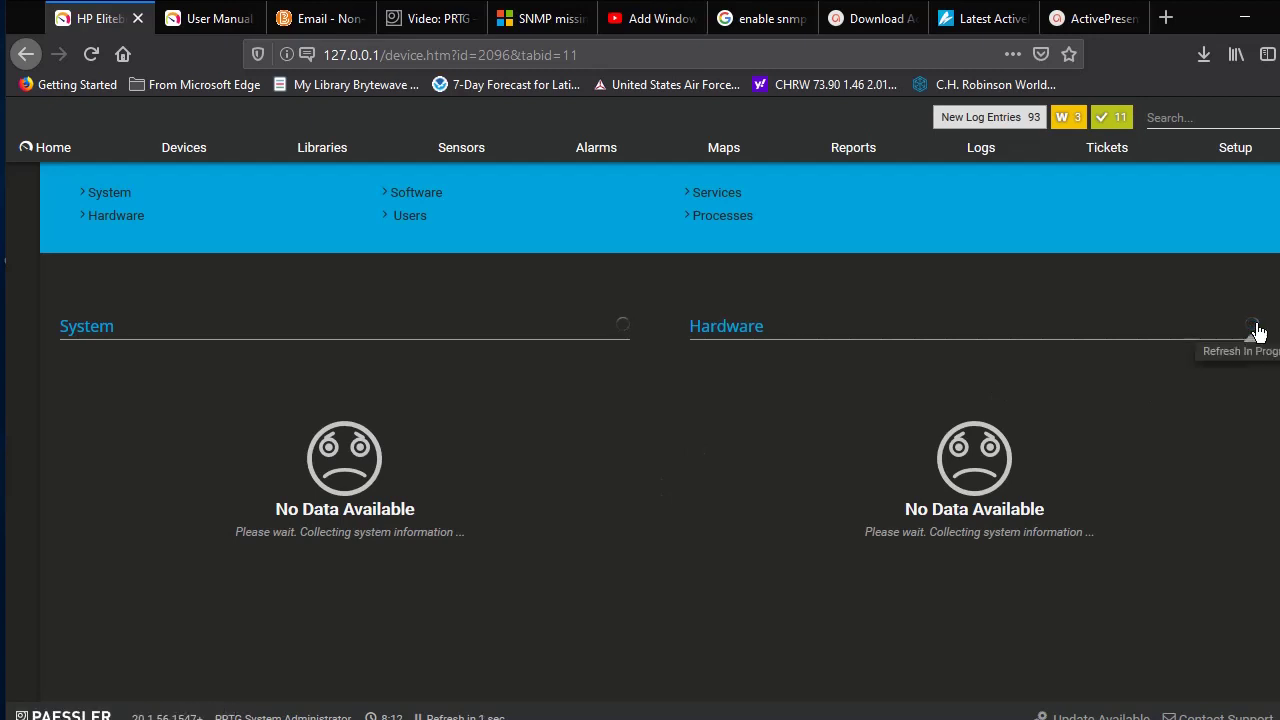
{"action": "scroll", "coordinate": [1270, 345], "scroll_direction": "down", "scroll_amount": 4}
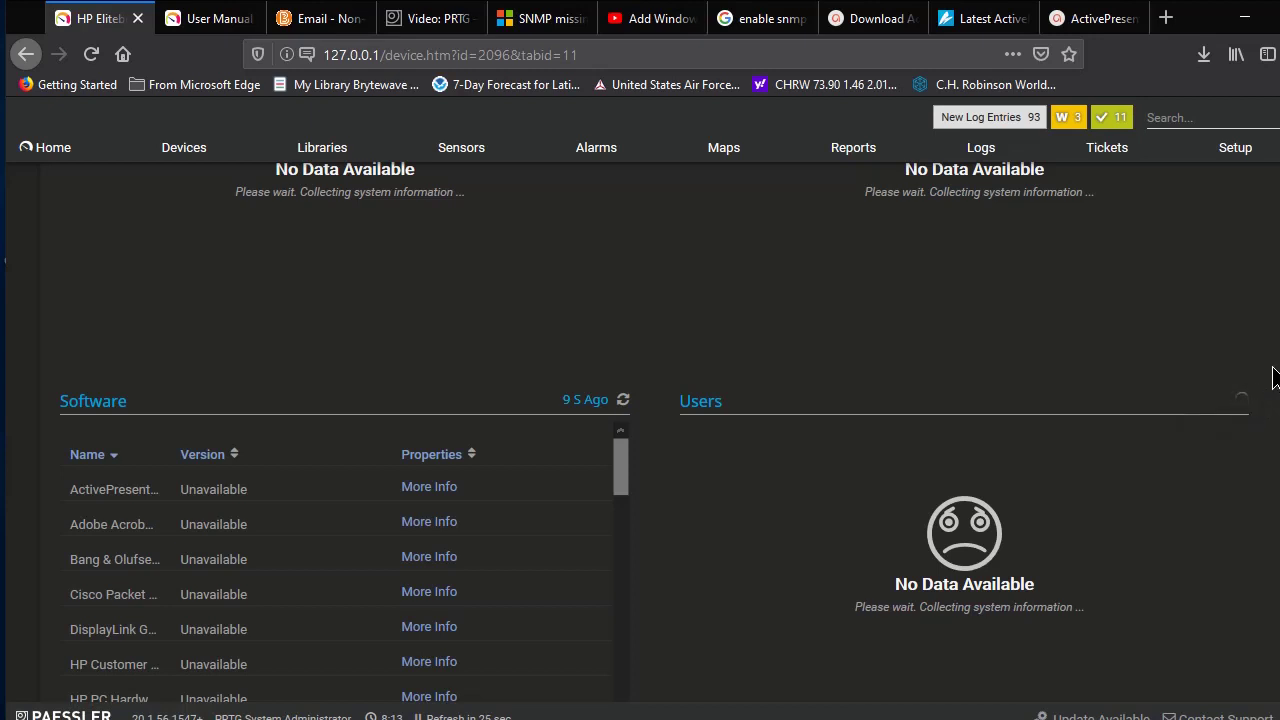
{"action": "scroll", "coordinate": [1277, 365], "scroll_direction": "up", "scroll_amount": 5}
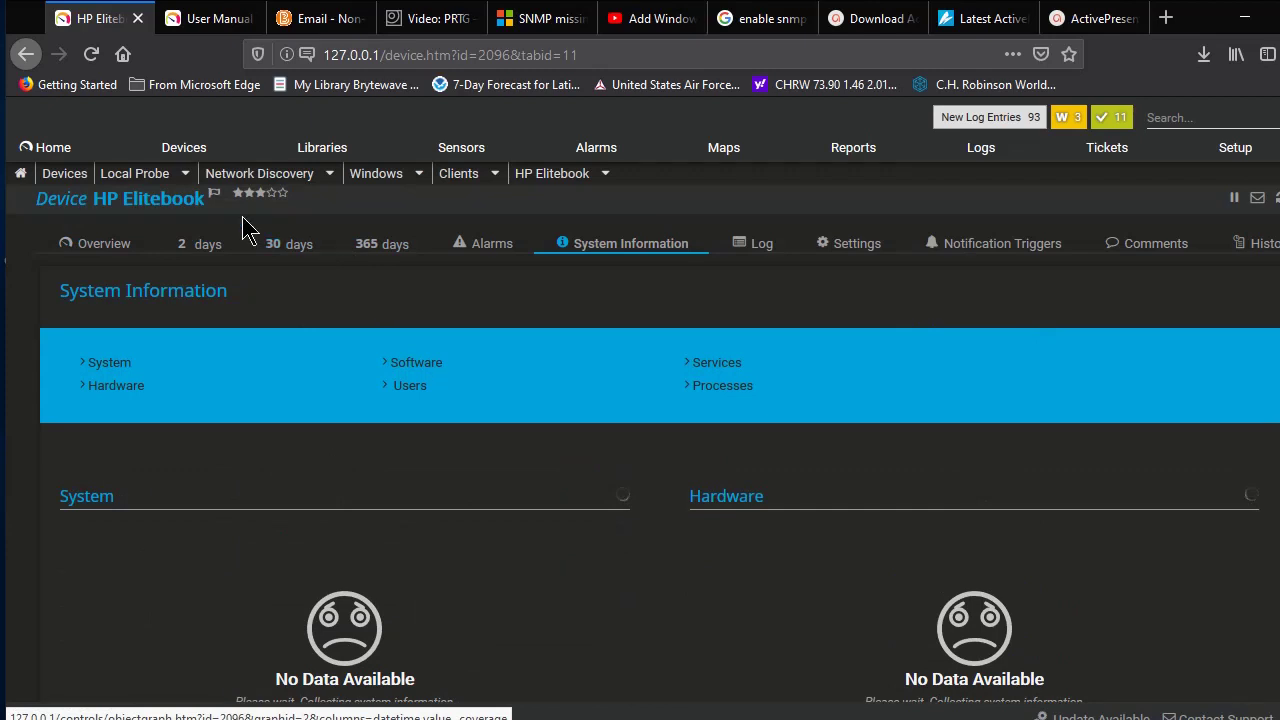
Show the Devices tree and inspect HP Elitebook's Loopback and Wi-Fi traffic sensors.
{"action": "left_click", "coordinate": [181, 150]}
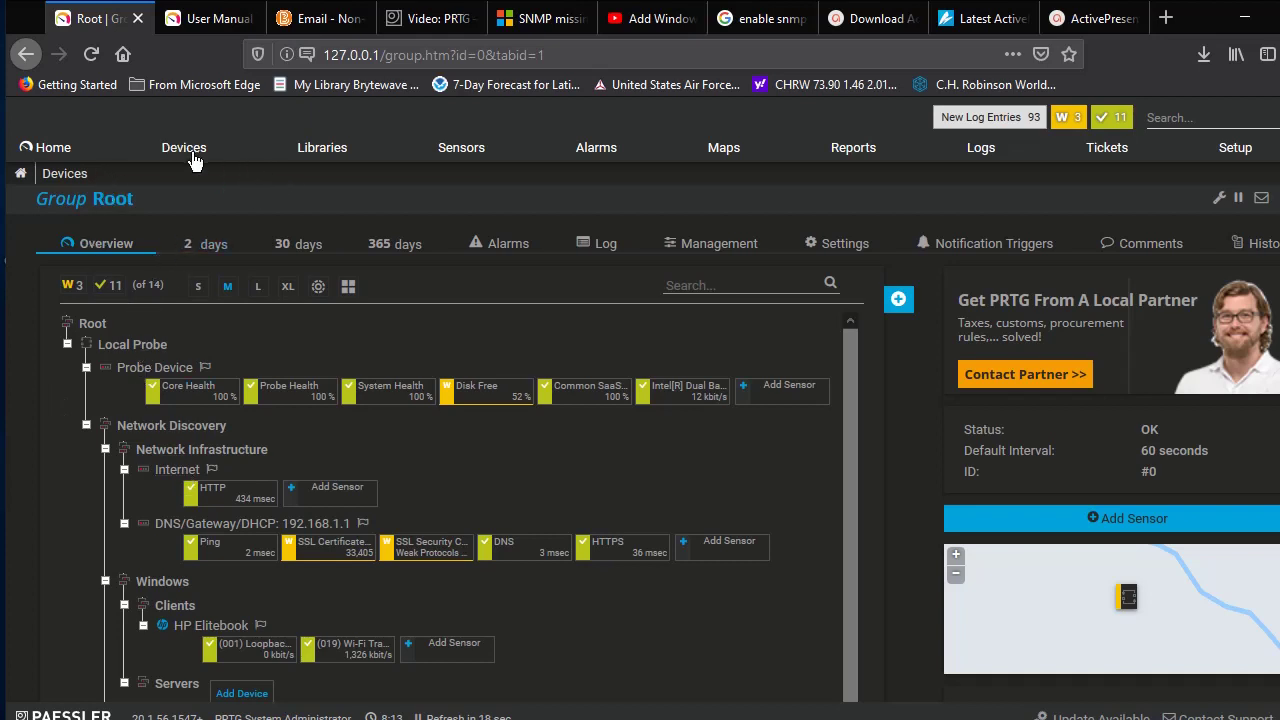
{"action": "mouse_move", "coordinate": [184, 150]}
{"action": "scroll", "coordinate": [186, 151], "scroll_direction": "down", "scroll_amount": 1}
{"action": "scroll", "coordinate": [150, 220], "scroll_direction": "down", "scroll_amount": 3}
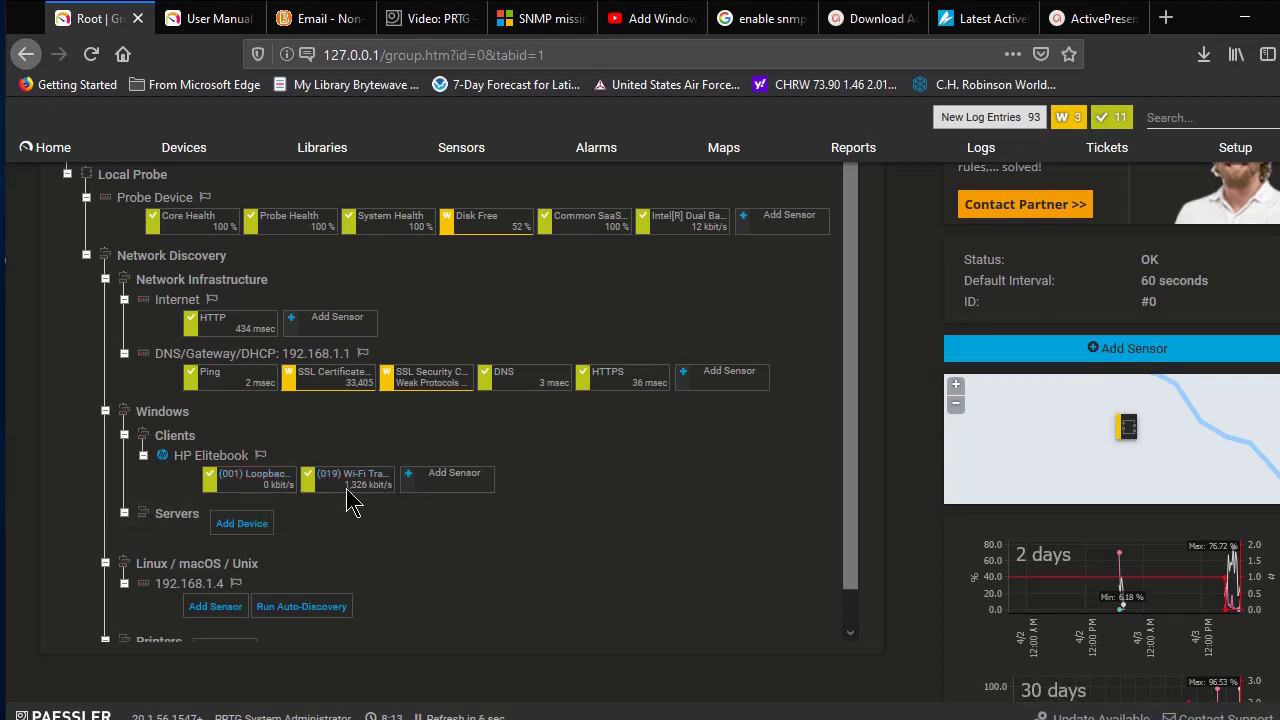
{"action": "mouse_move", "coordinate": [314, 487]}
{"action": "scroll", "coordinate": [528, 517], "scroll_direction": "down", "scroll_amount": 1}
{"action": "scroll", "coordinate": [528, 517], "scroll_direction": "up", "scroll_amount": 1}
{"action": "scroll", "coordinate": [952, 145], "scroll_direction": "up", "scroll_amount": 3}
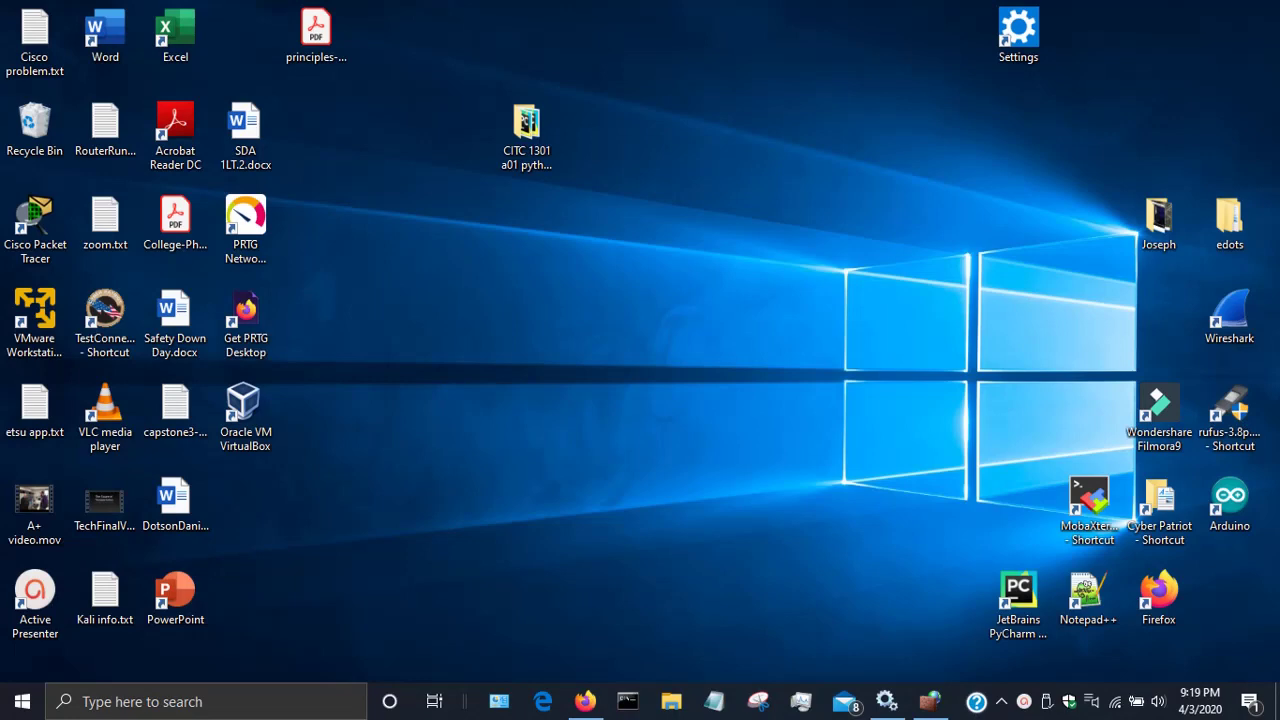
Find Windows Defender Firewall with a 'fire' taskbar search and open it.
{"action": "left_click", "coordinate": [181, 709]}
{"action": "type", "text": "fire"}
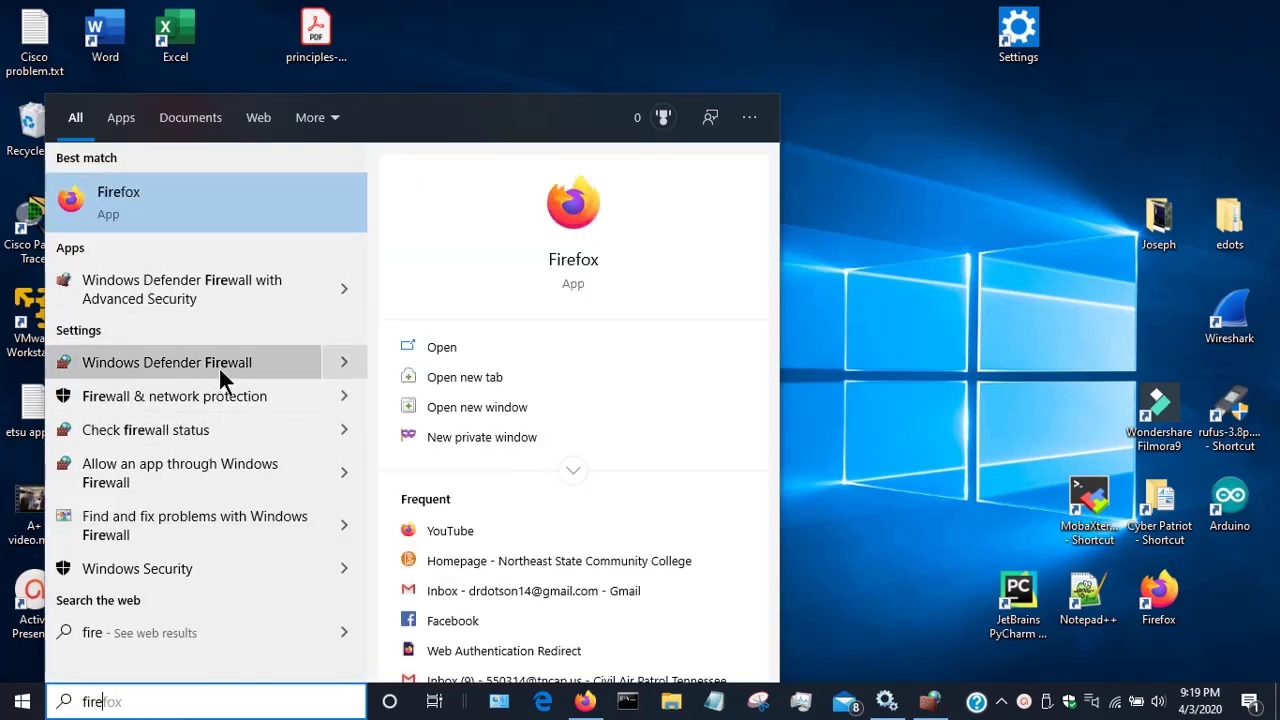
{"action": "left_click", "coordinate": [217, 364]}
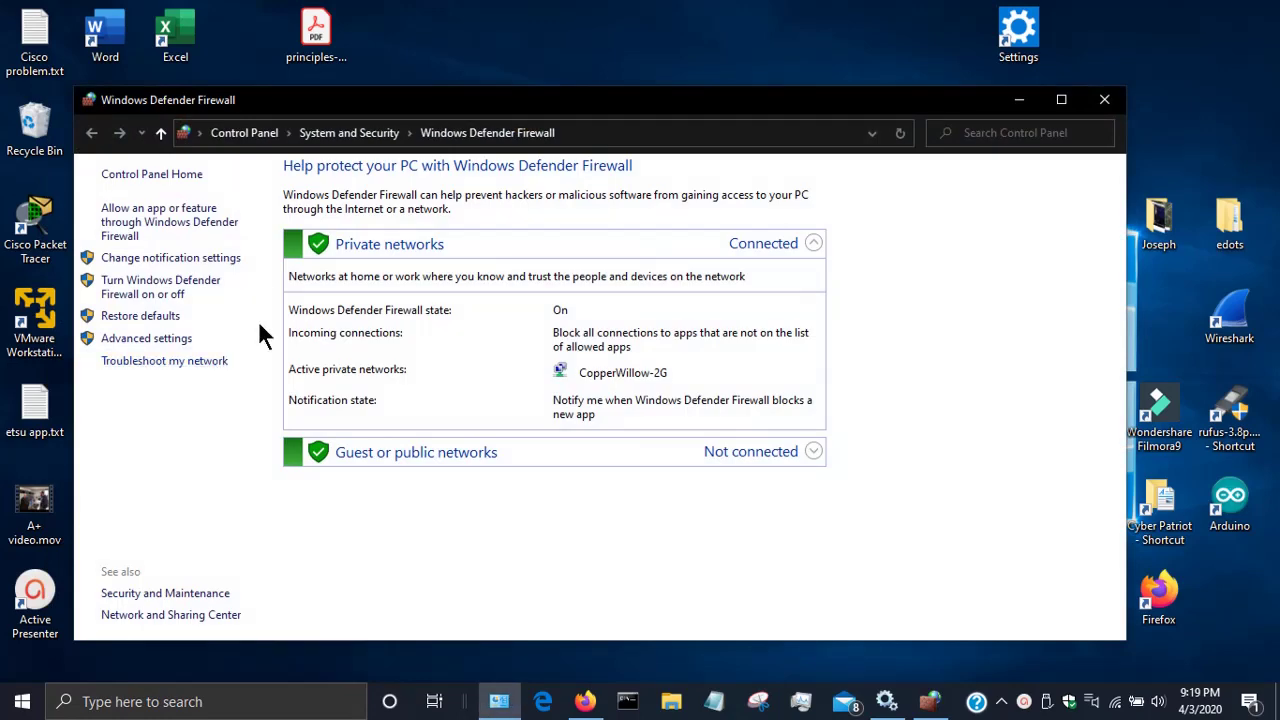
Check that SNMP Service and SNMP Trap appear in the allowed apps list, then close it.
{"action": "left_click", "coordinate": [175, 228]}
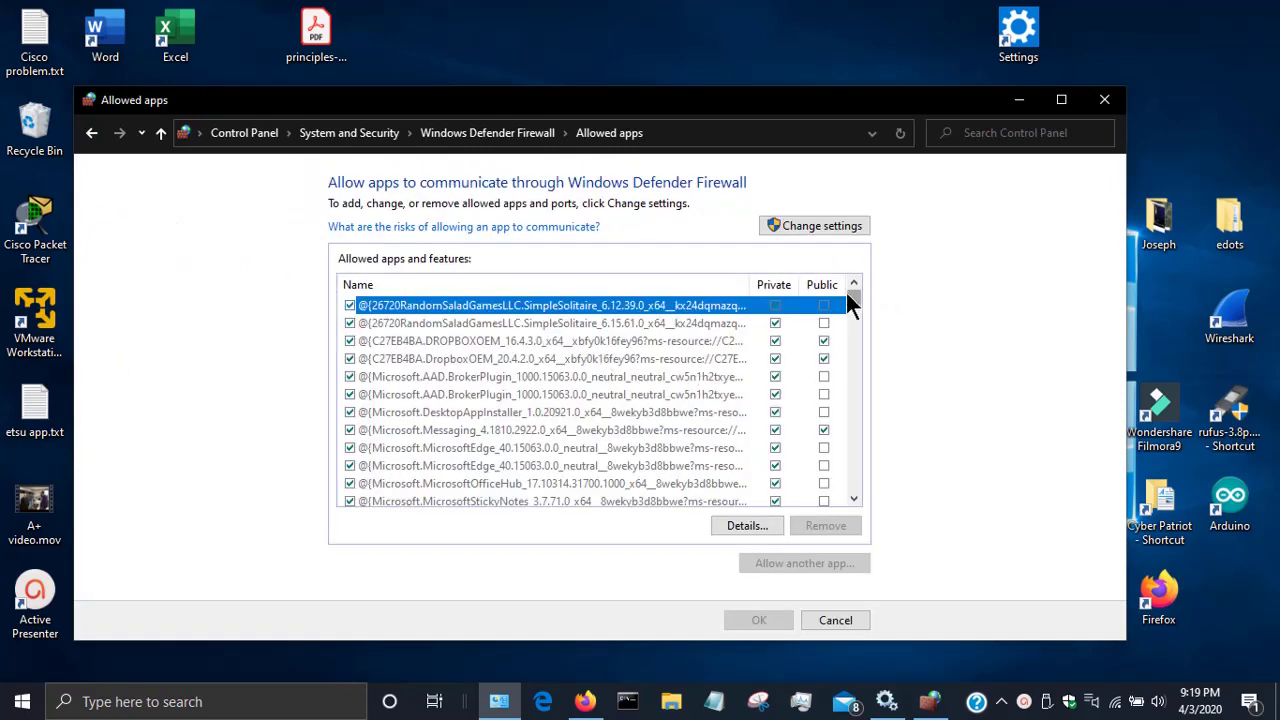
{"action": "left_click_drag", "start_coordinate": [852, 297], "coordinate": [857, 437]}
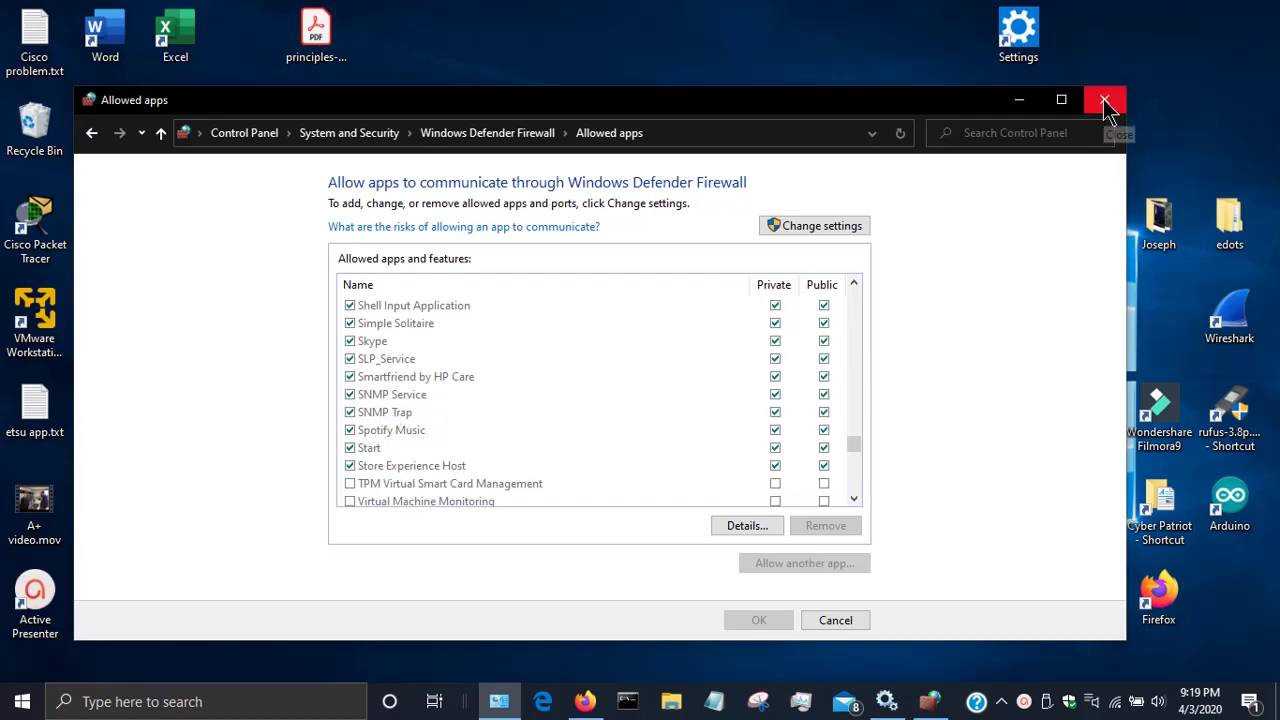
{"action": "left_click", "coordinate": [1105, 101]}
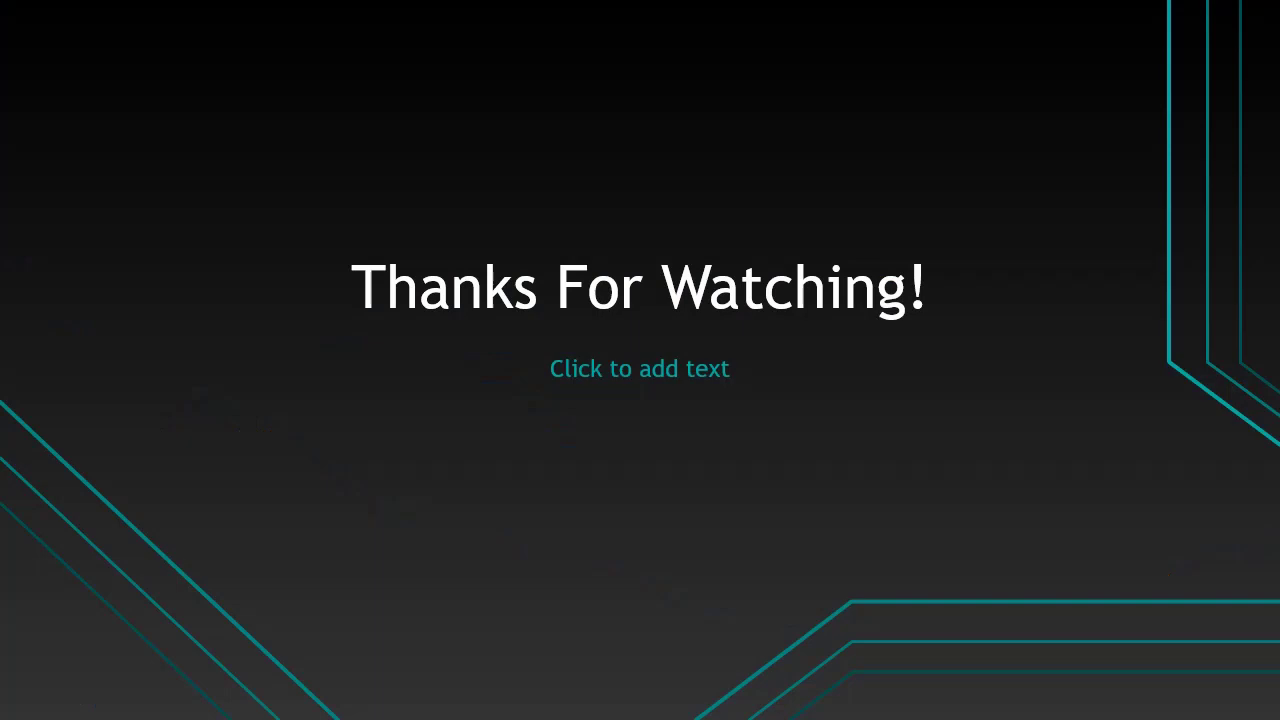